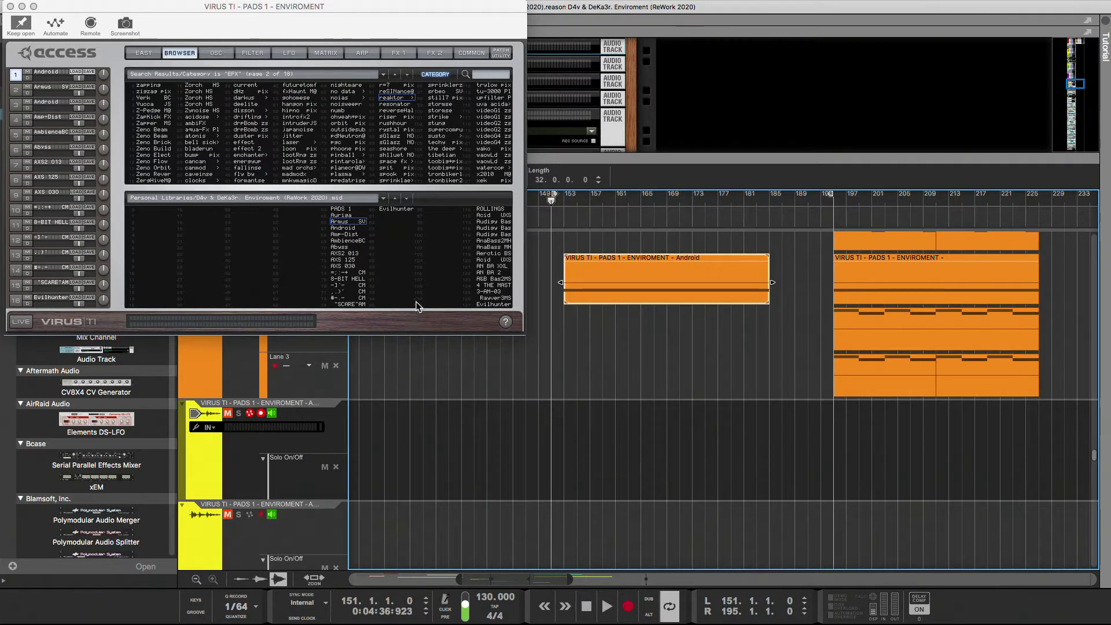
# Step: Record the pad onto the audio track from bar 151 and label the recording "VIRUS TI - PADS 1 - ENVIROMENT - Android"
pyautogui.click(634, 608)
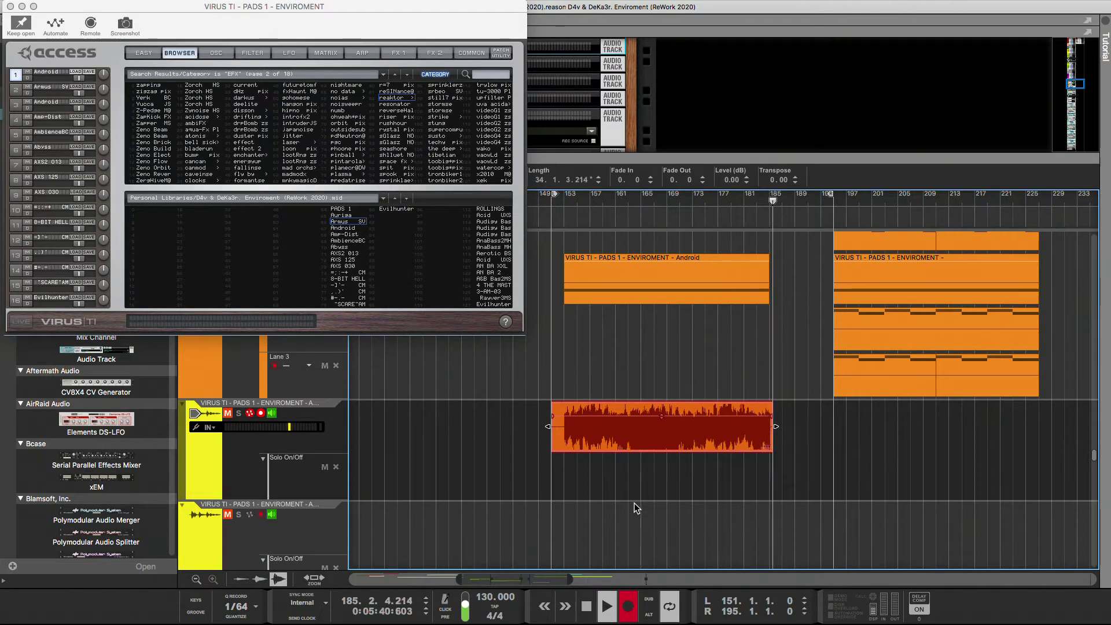
pyautogui.press('space')
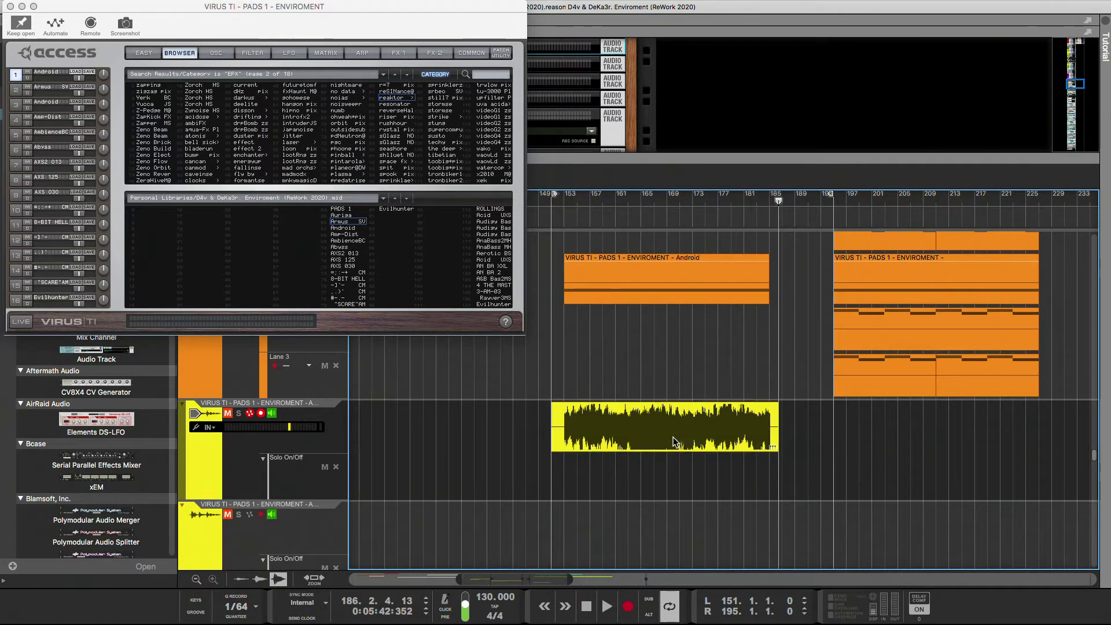
pyautogui.rightClick(670, 438)
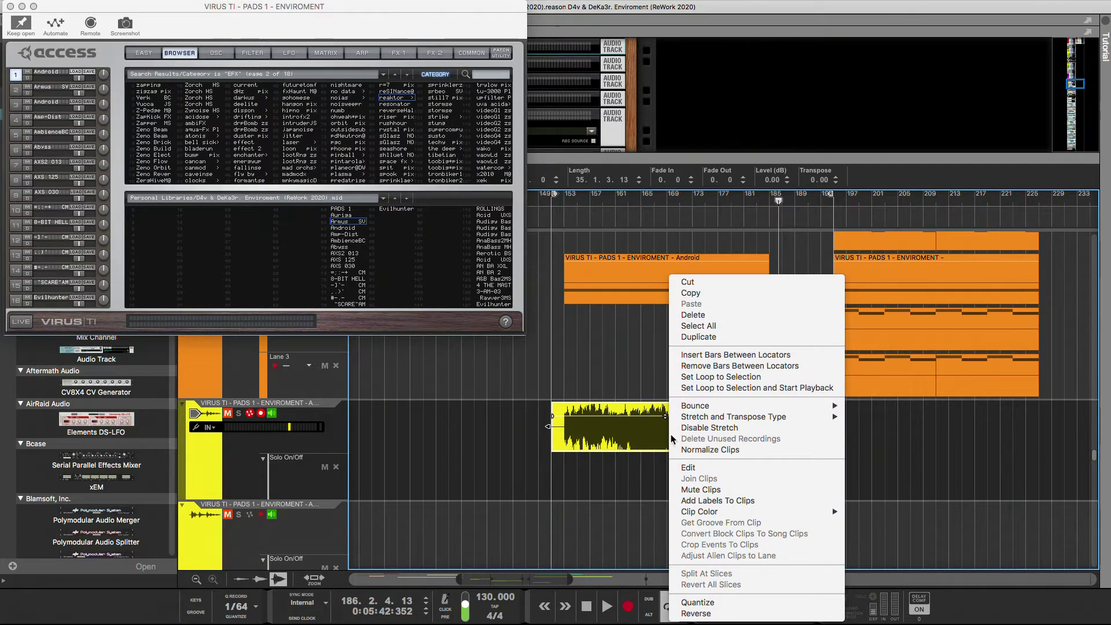
pyautogui.click(717, 501)
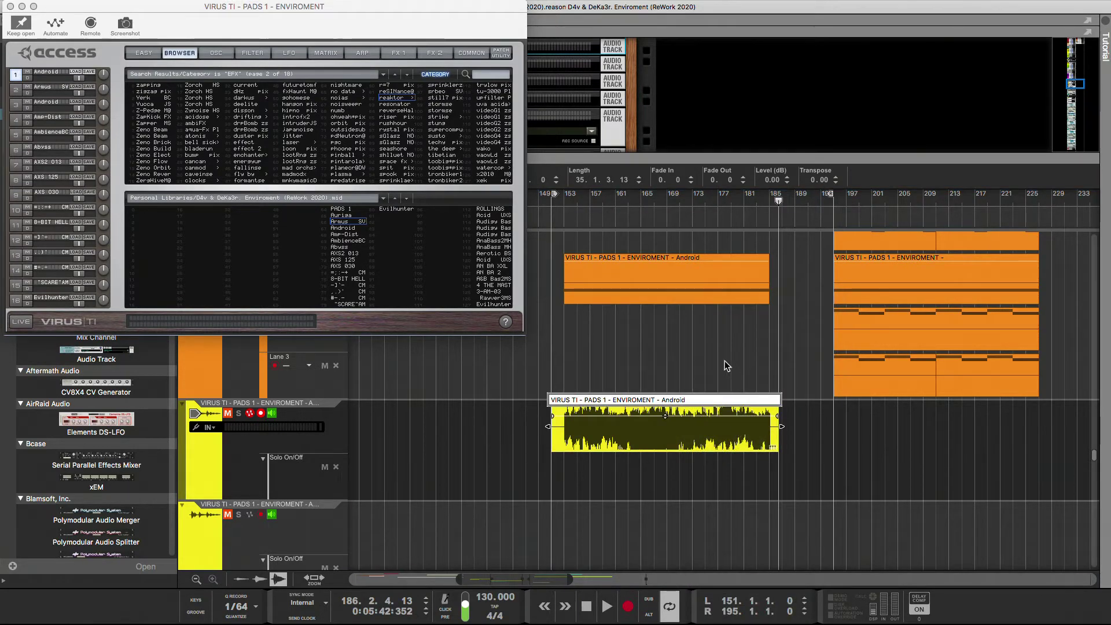
pyautogui.click(638, 365)
# Step: Move the Android MIDI clip onto the audio track beneath its recording, and store part 1's patch in the Android slot of PADS 1
pyautogui.moveTo(622, 283); pyautogui.dragTo(622, 493)
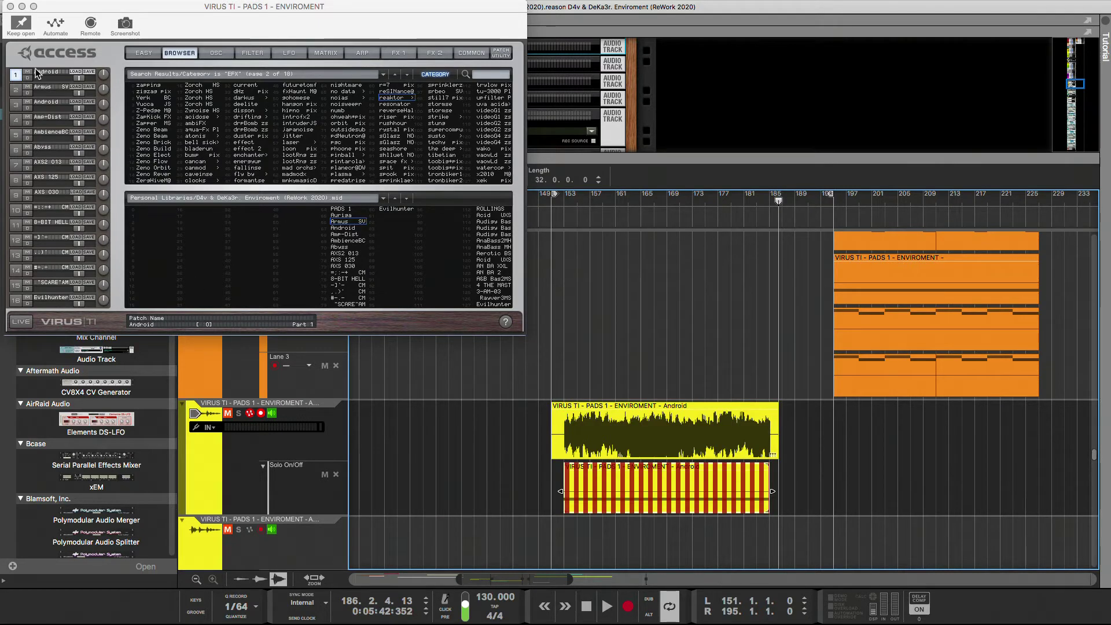
pyautogui.moveTo(38, 70); pyautogui.dragTo(312, 168)
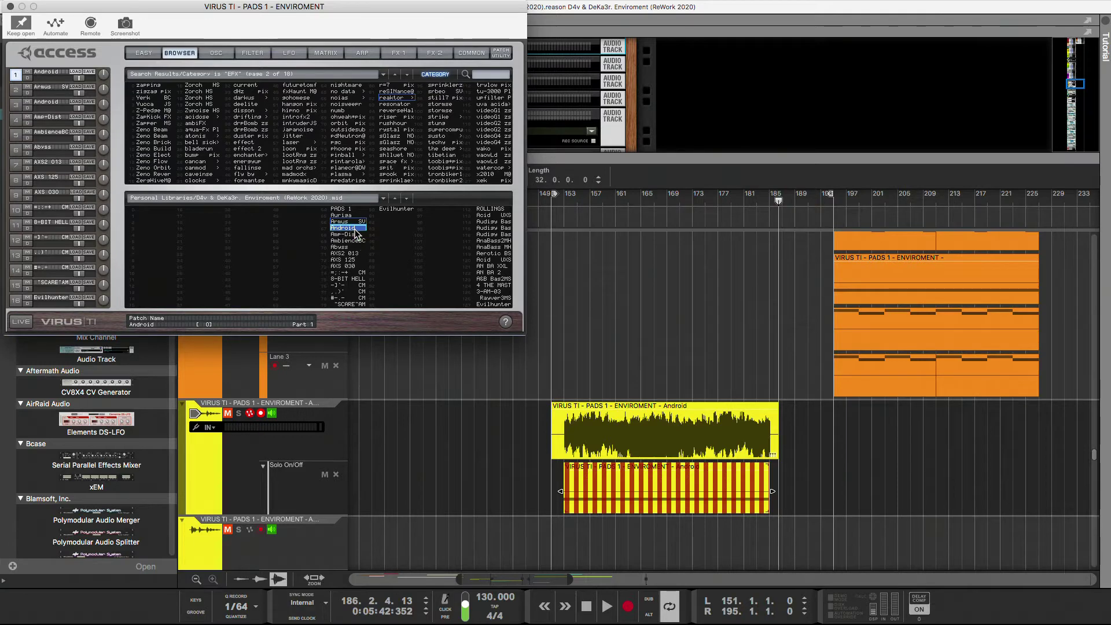
# Step: Save the pads Combinator patch as "VIRUS TI - PADS 1 - ENVIROMENT.cmb", replacing the existing file
pyautogui.click(537, 124)
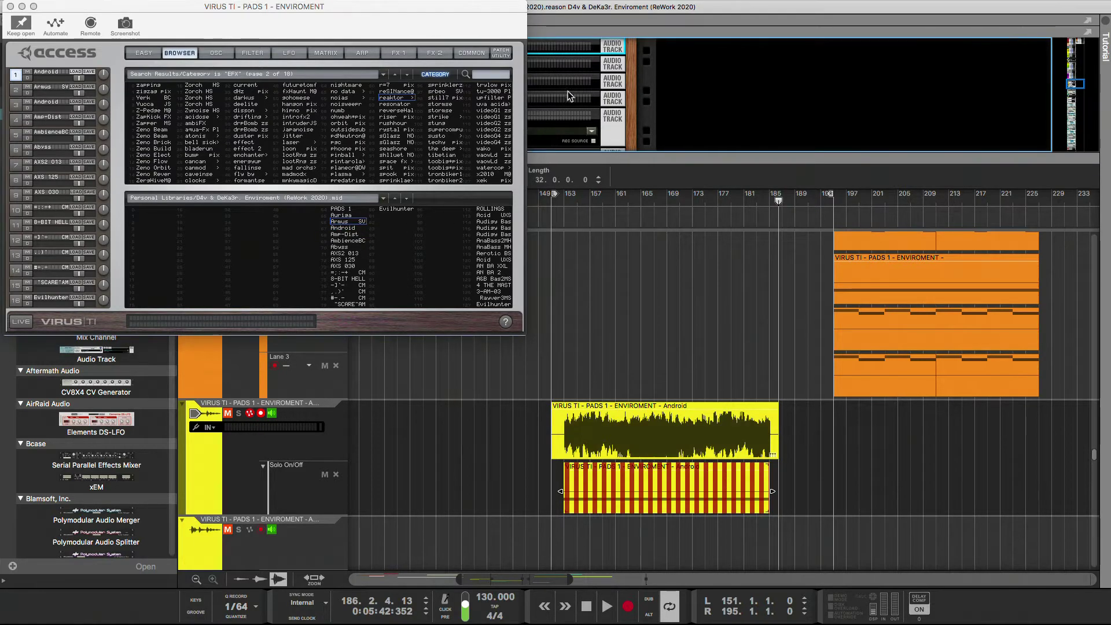
pyautogui.moveTo(509, 8); pyautogui.dragTo(514, 124)
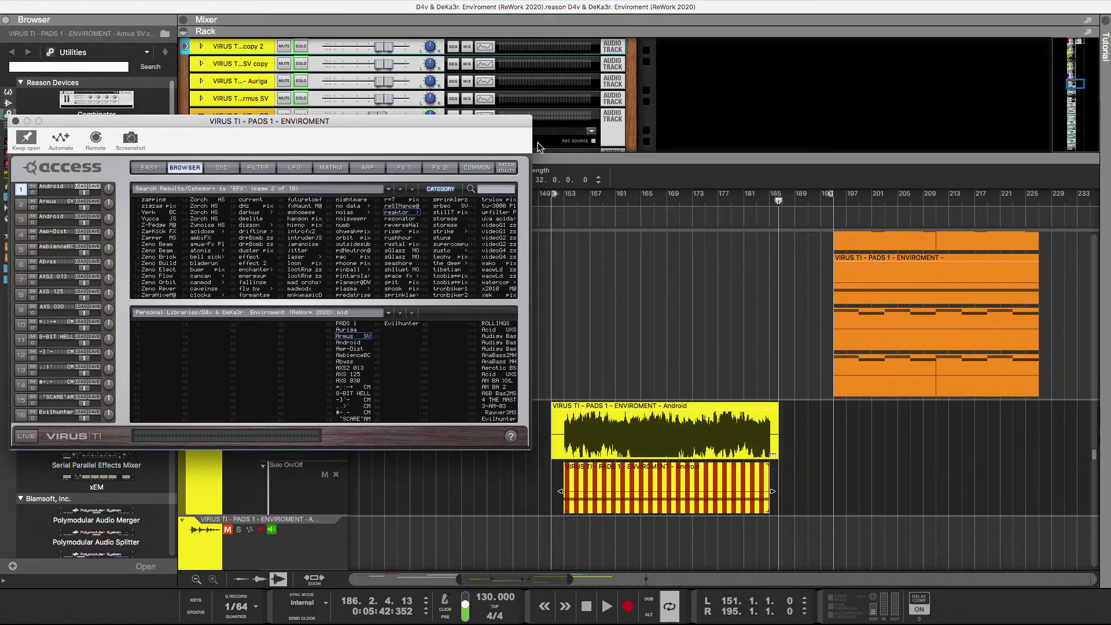
pyautogui.scroll(-10, 560, 109)
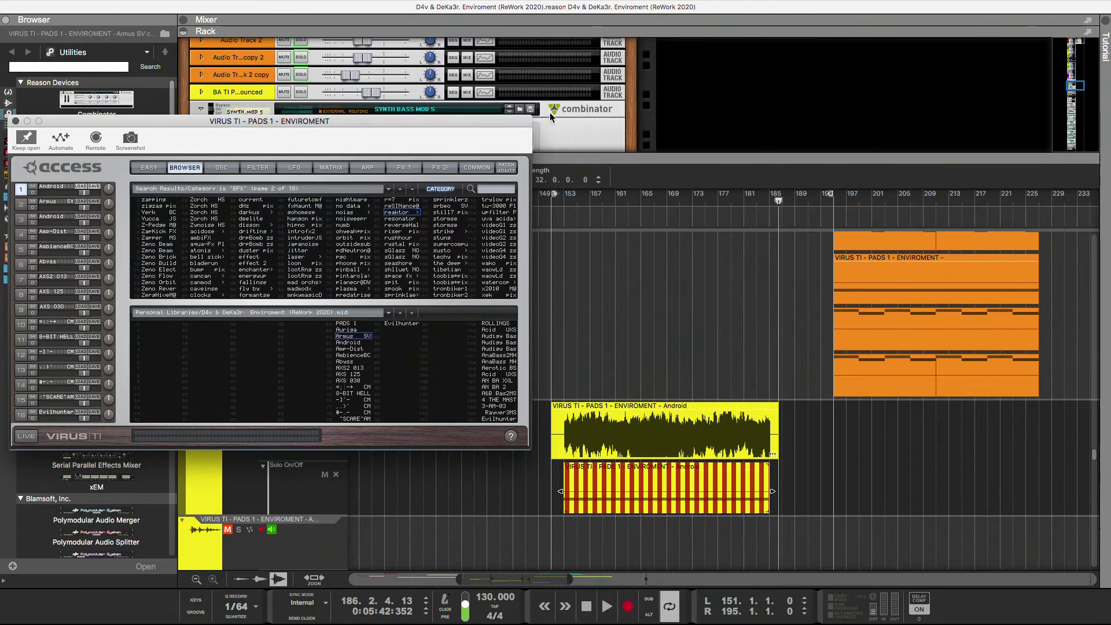
pyautogui.scroll(-5, 548, 112)
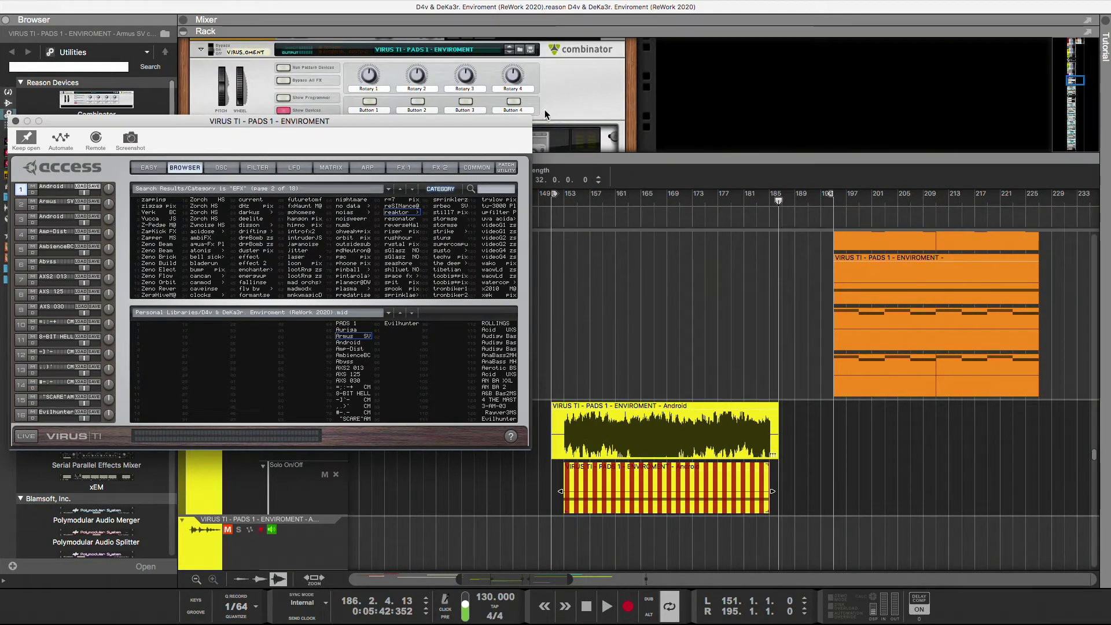
pyautogui.scroll(1, 544, 110)
pyautogui.click(530, 74)
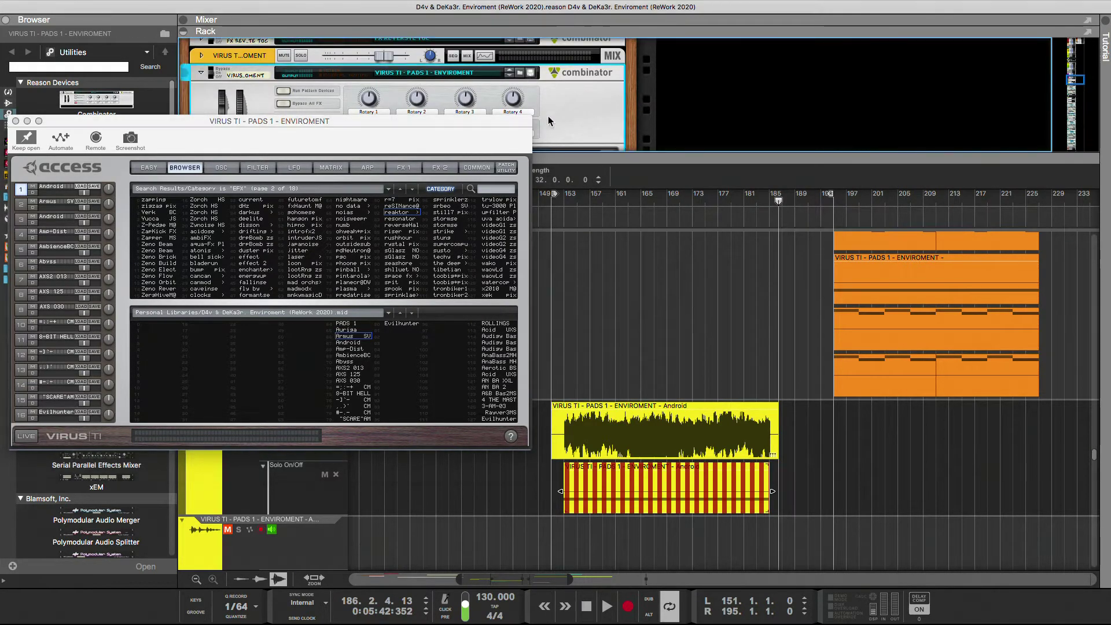
pyautogui.click(795, 613)
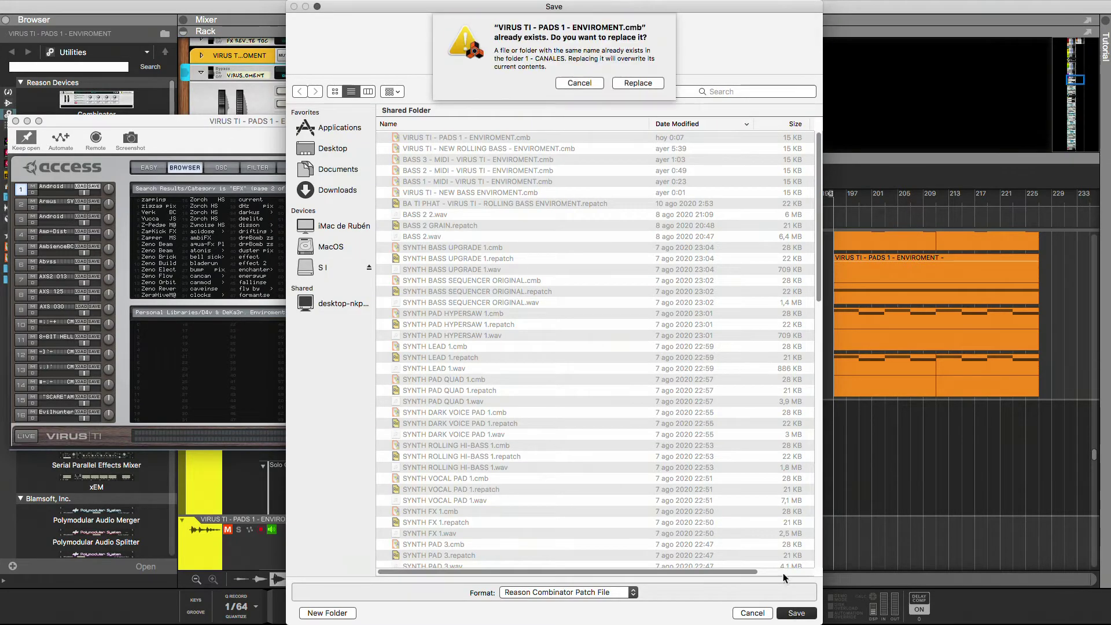
pyautogui.click(638, 84)
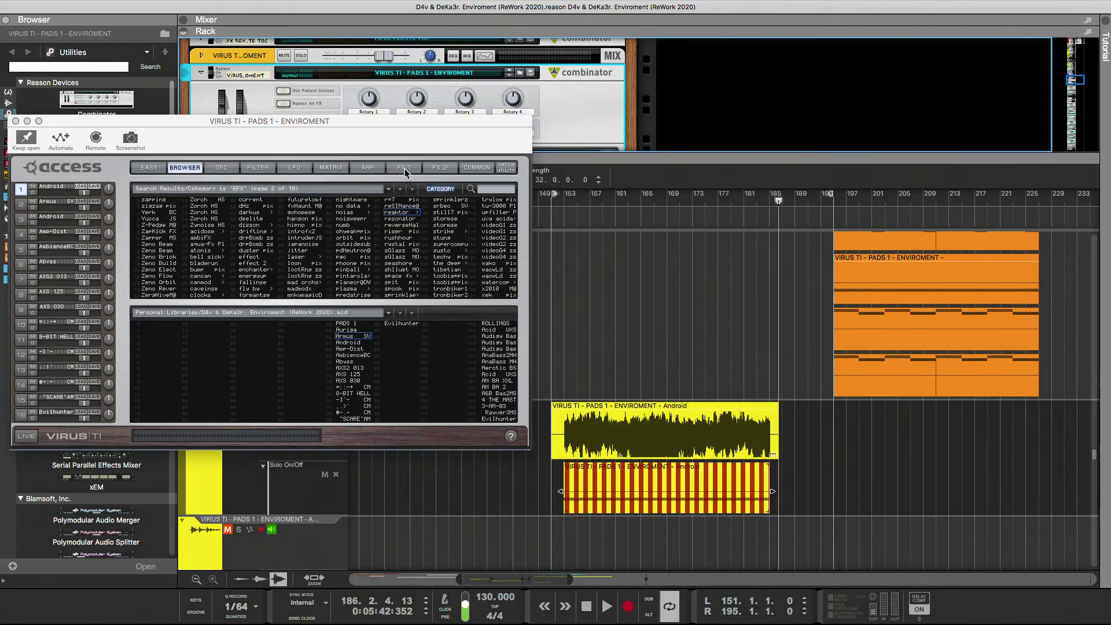
# Step: Move the MIDI clip from the lane below the former Android clip to bar 153, play it and shorten it to 4 bars
pyautogui.moveTo(406, 99); pyautogui.dragTo(405, 91)
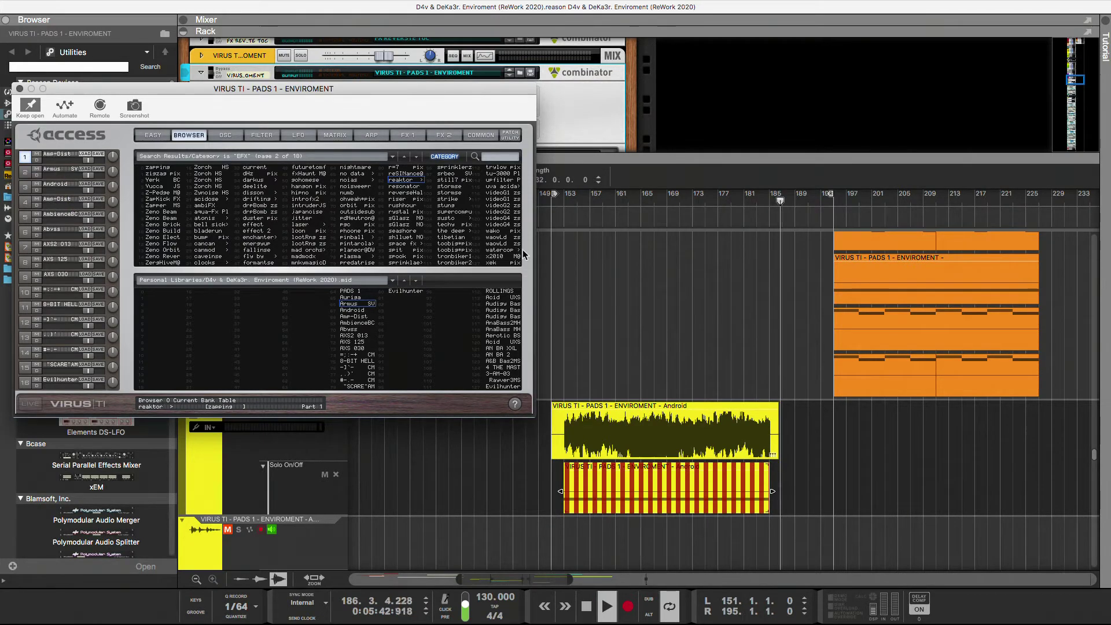
pyautogui.scroll(3, 801, 350)
pyautogui.scroll(1, 800, 349)
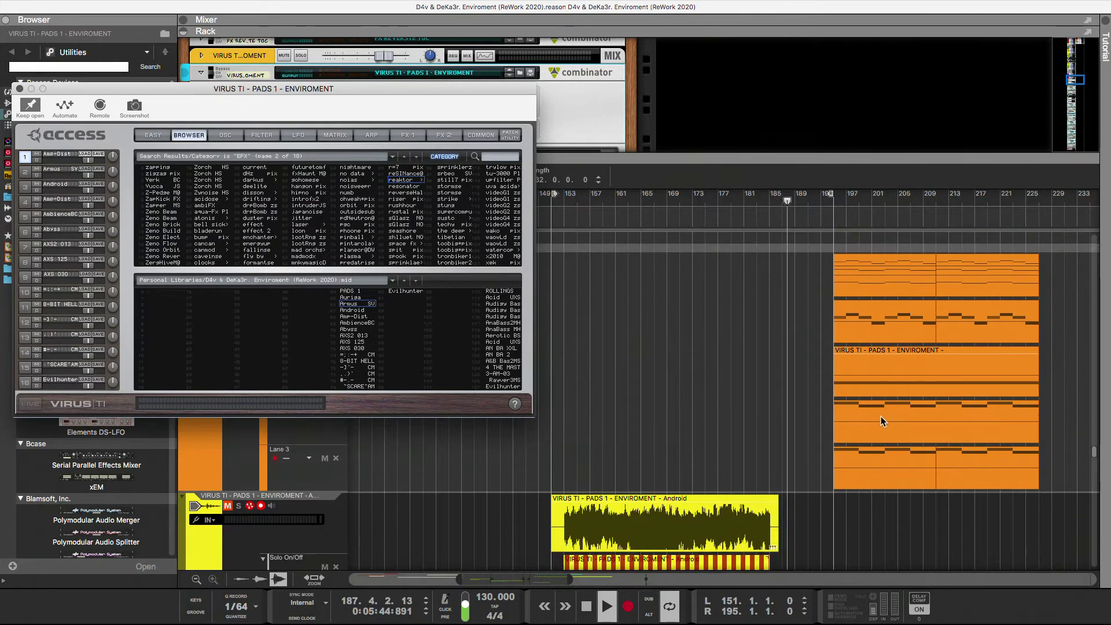
pyautogui.moveTo(873, 422); pyautogui.dragTo(612, 419)
pyautogui.click(560, 201)
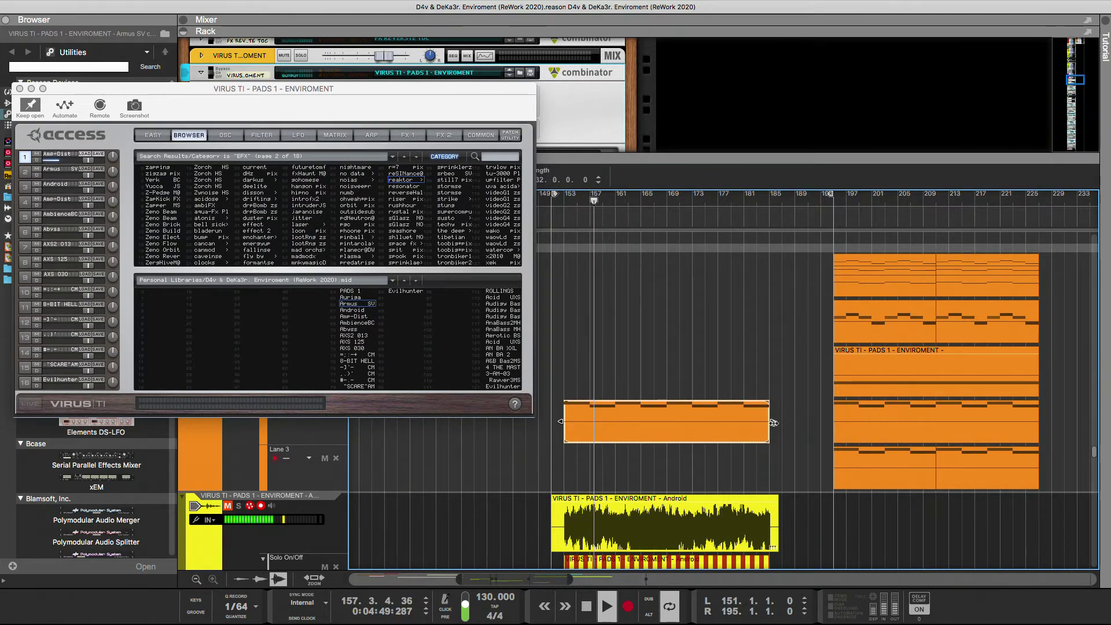
pyautogui.moveTo(771, 422); pyautogui.dragTo(590, 425)
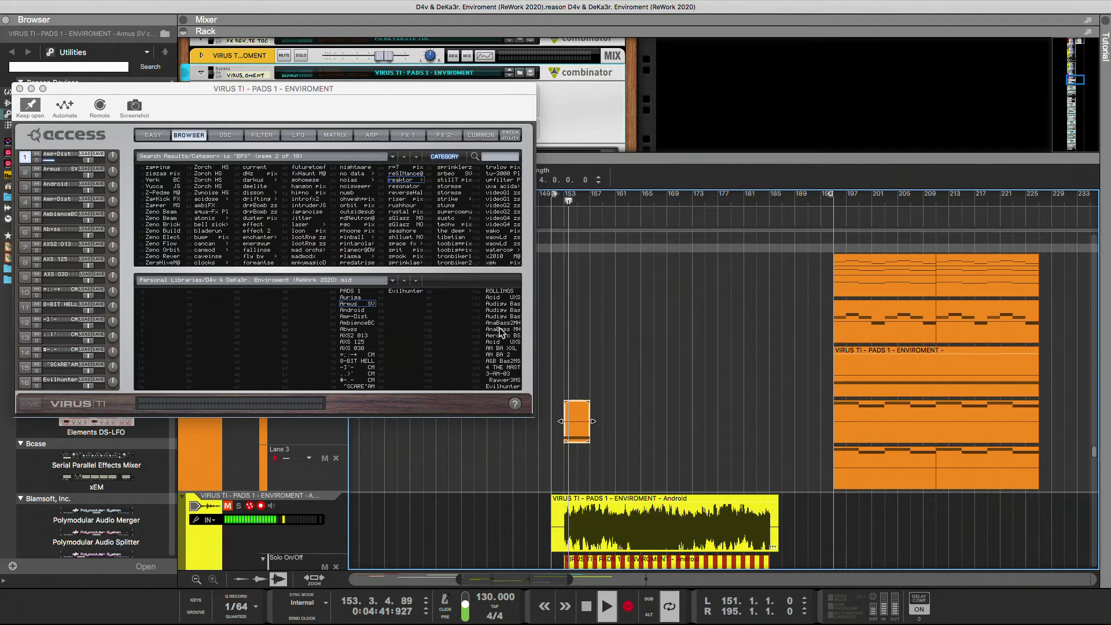
# Step: Look through the effects, arpeggiator, matrix and LFO settings of the Amp-Dist patch
pyautogui.click(442, 134)
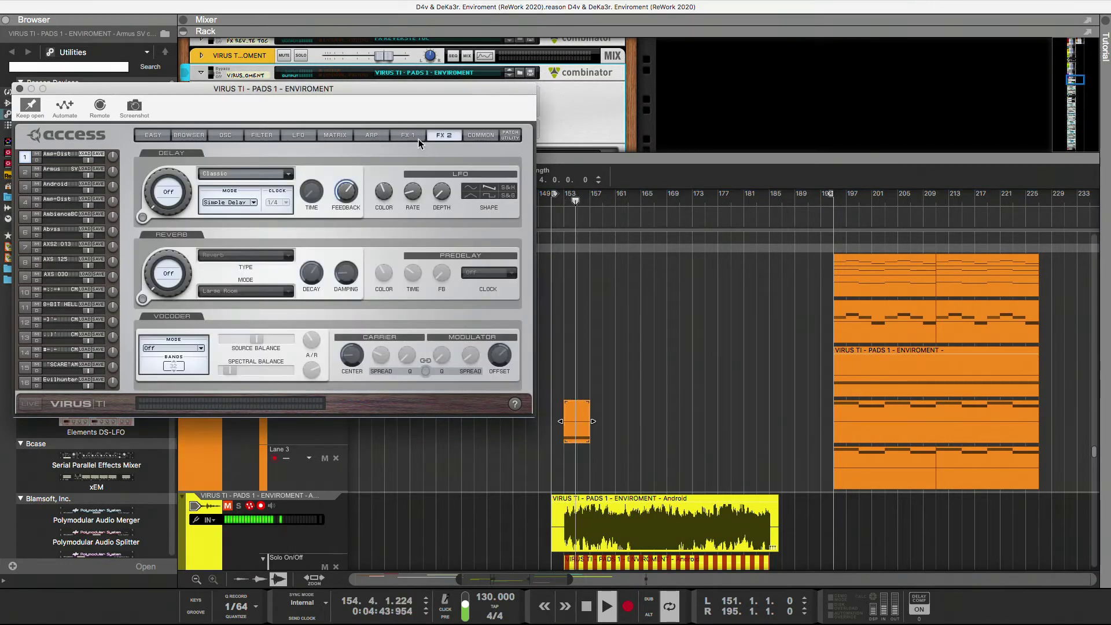
pyautogui.click(417, 139)
pyautogui.click(365, 137)
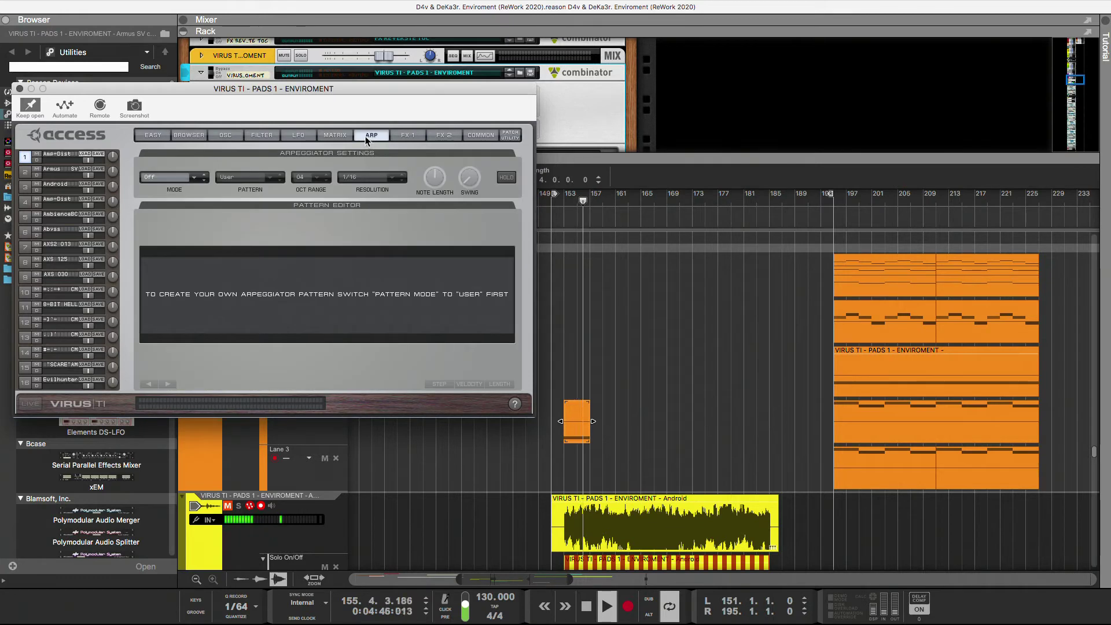
pyautogui.click(332, 137)
pyautogui.click(299, 138)
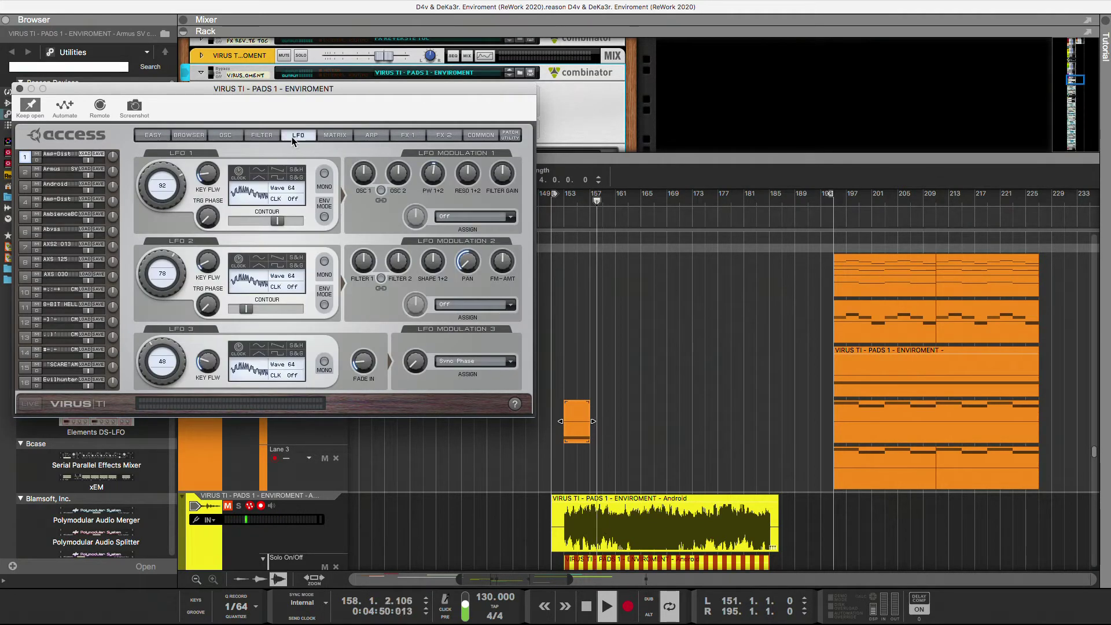
# Step: Set the Filter 1 cutoff of the Amp-Dist patch to 10 while replaying the clip from bar 153
pyautogui.click(265, 130)
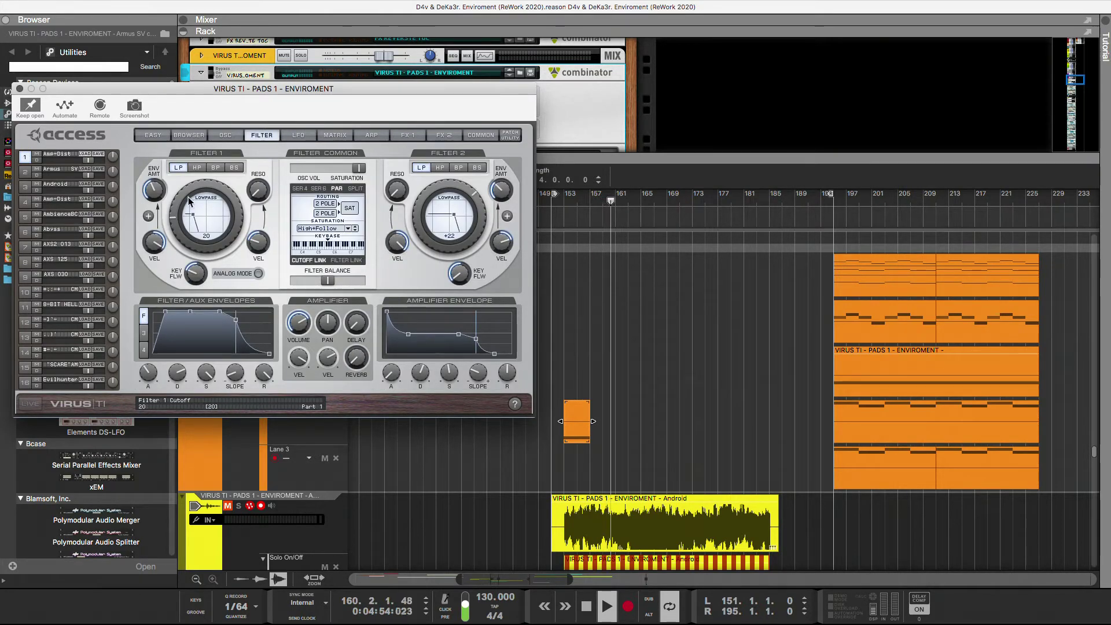
pyautogui.scroll(1, 173, 215)
pyautogui.moveTo(173, 215); pyautogui.dragTo(176, 179)
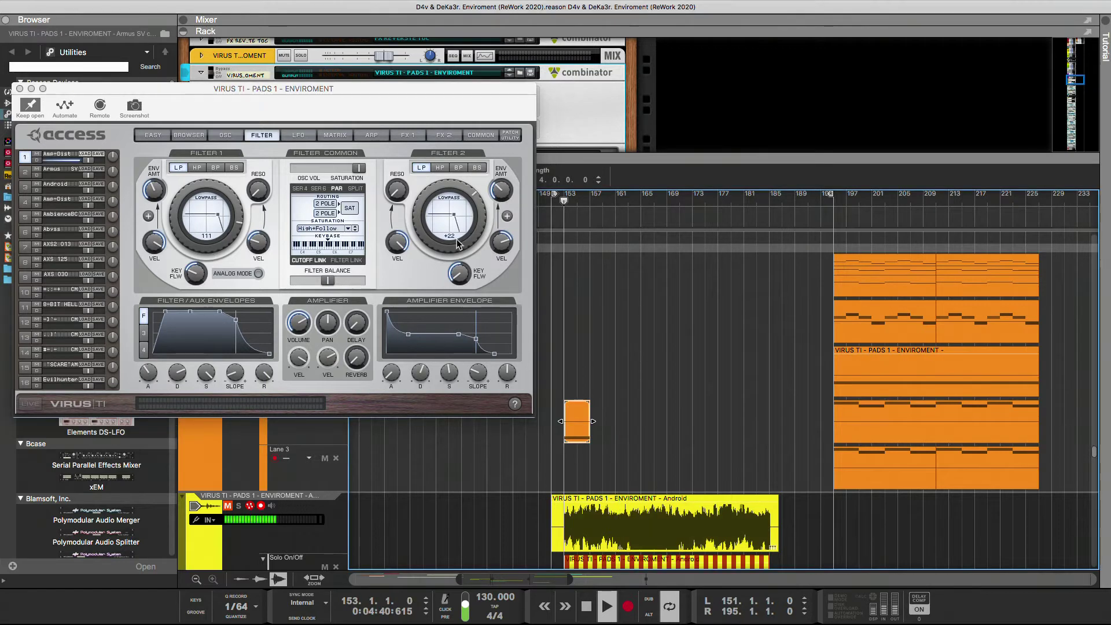
pyautogui.moveTo(243, 230); pyautogui.dragTo(228, 280)
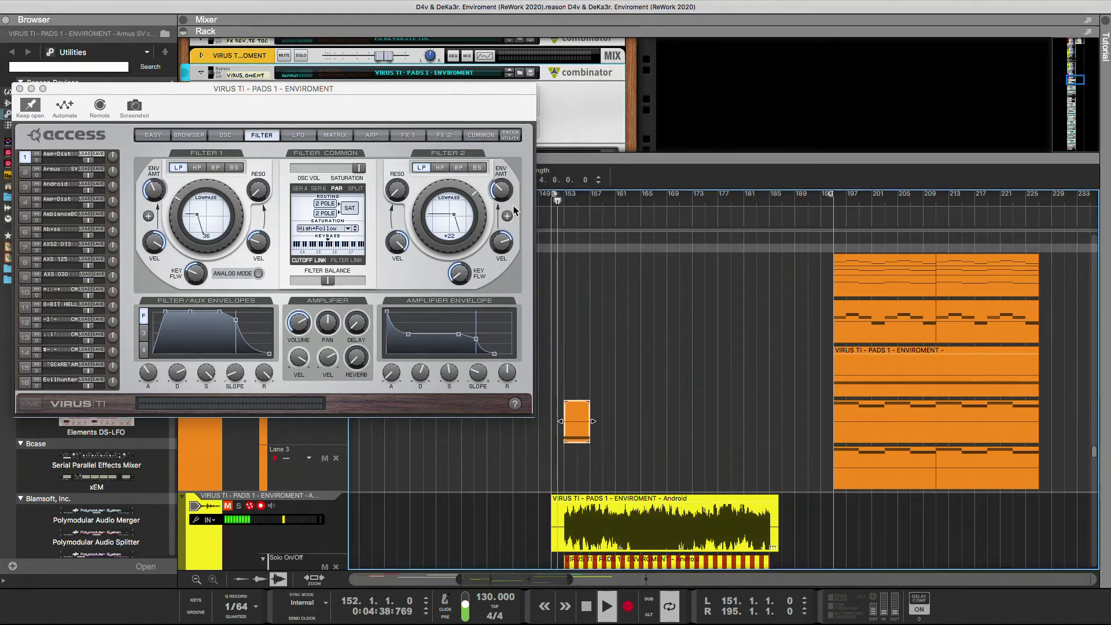
pyautogui.moveTo(183, 211); pyautogui.dragTo(177, 212)
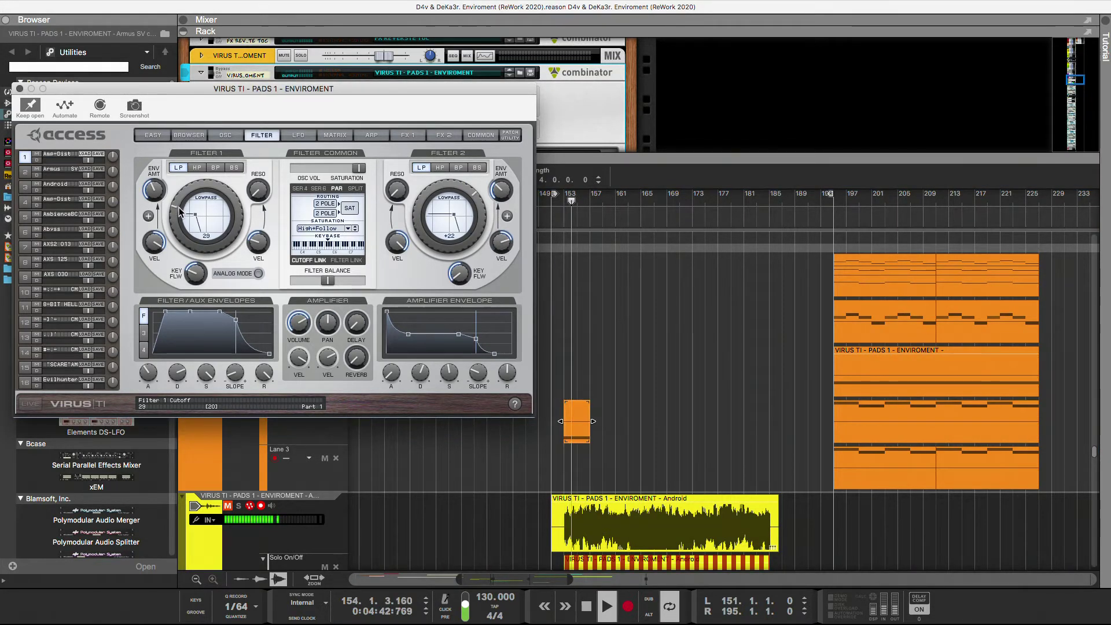
pyautogui.click(567, 205)
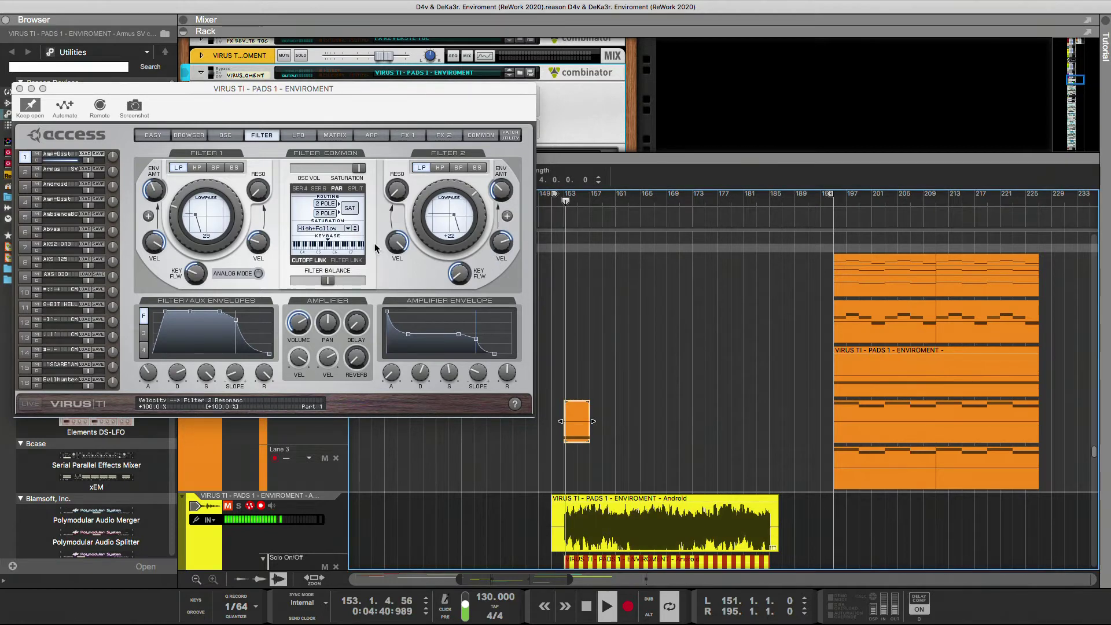
pyautogui.moveTo(176, 214); pyautogui.dragTo(175, 219)
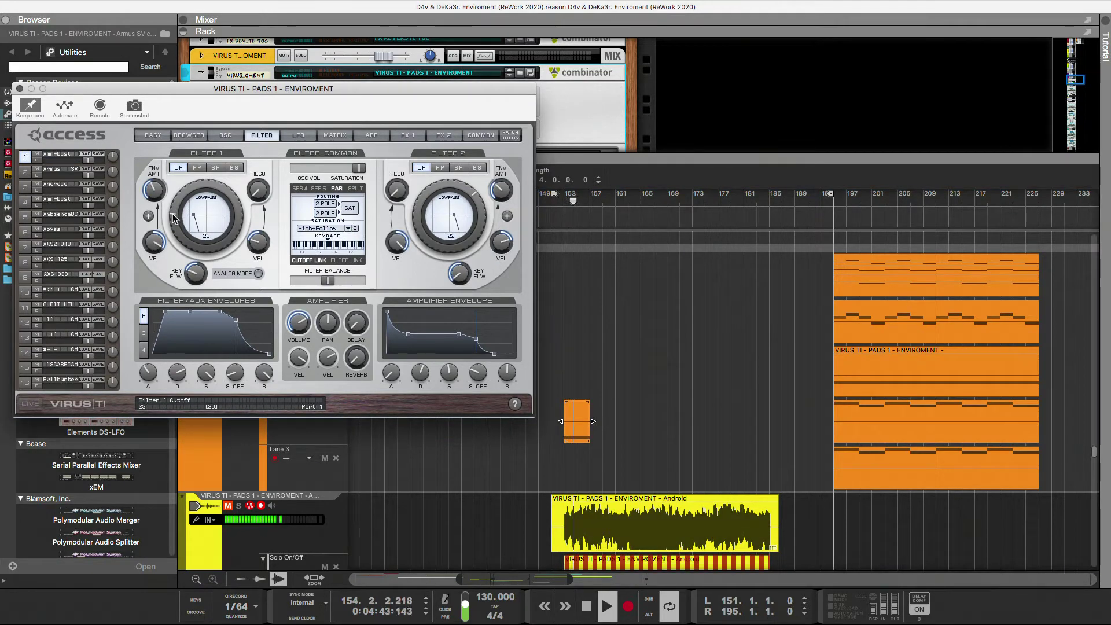
pyautogui.click(564, 203)
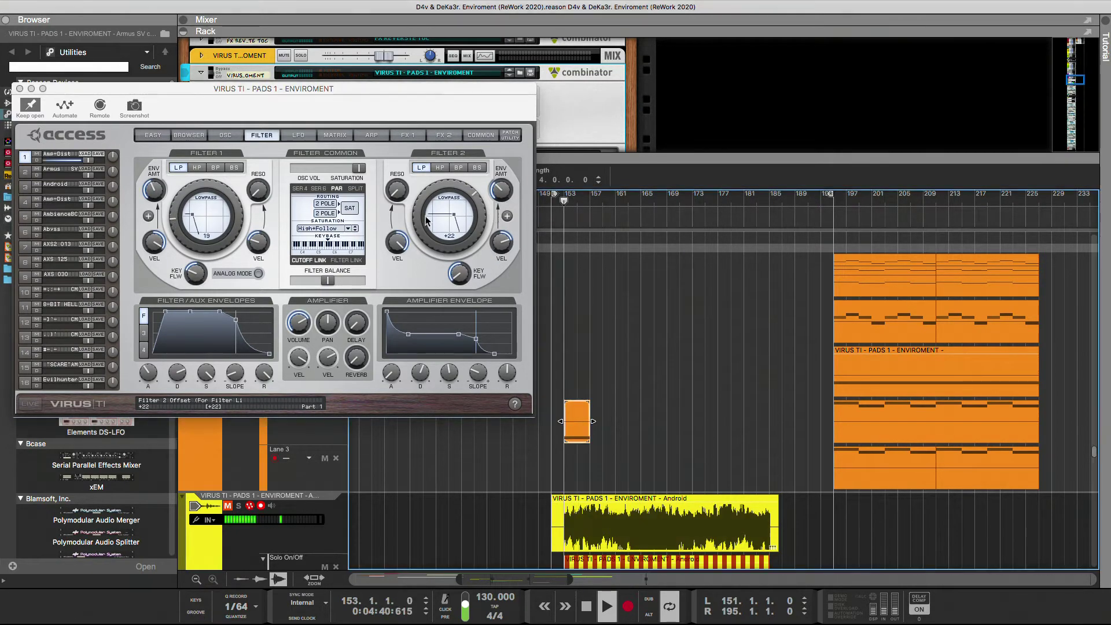
pyautogui.click(566, 206)
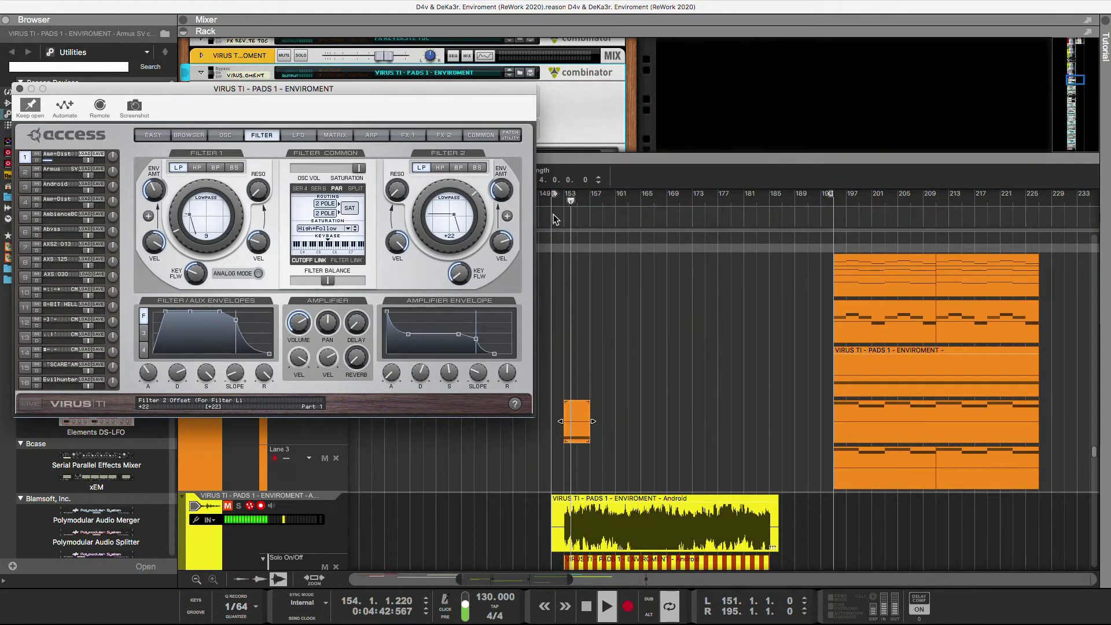
pyautogui.click(566, 204)
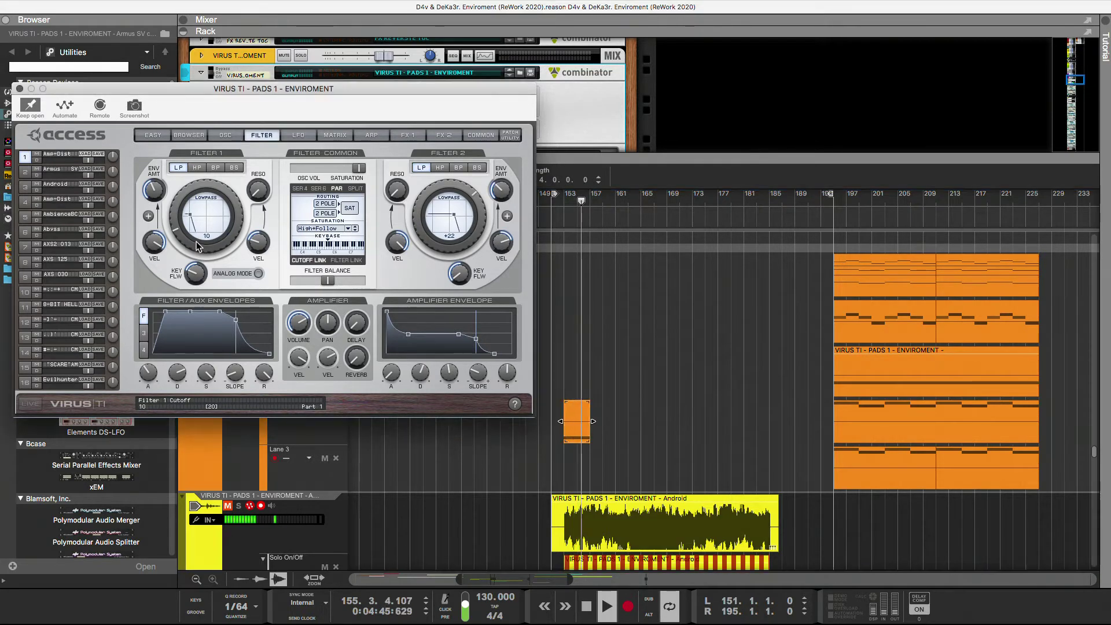
# Step: Raise the Amp-Dist patch volume in the amplifier section and store part 1's patch in the PADS 1 bank
pyautogui.click(565, 203)
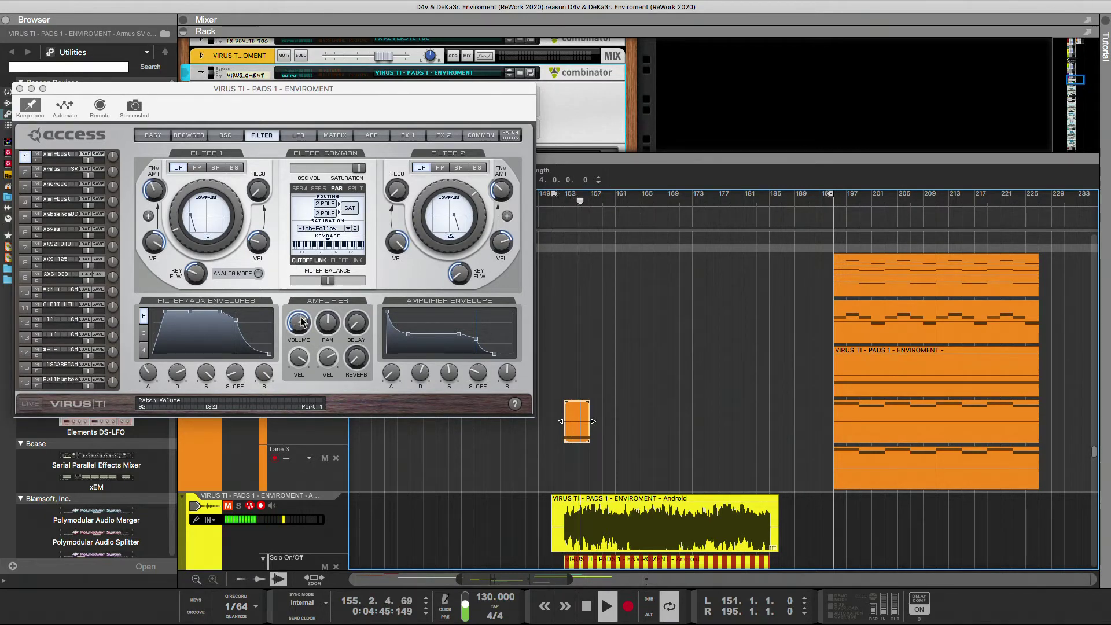
pyautogui.click(563, 224)
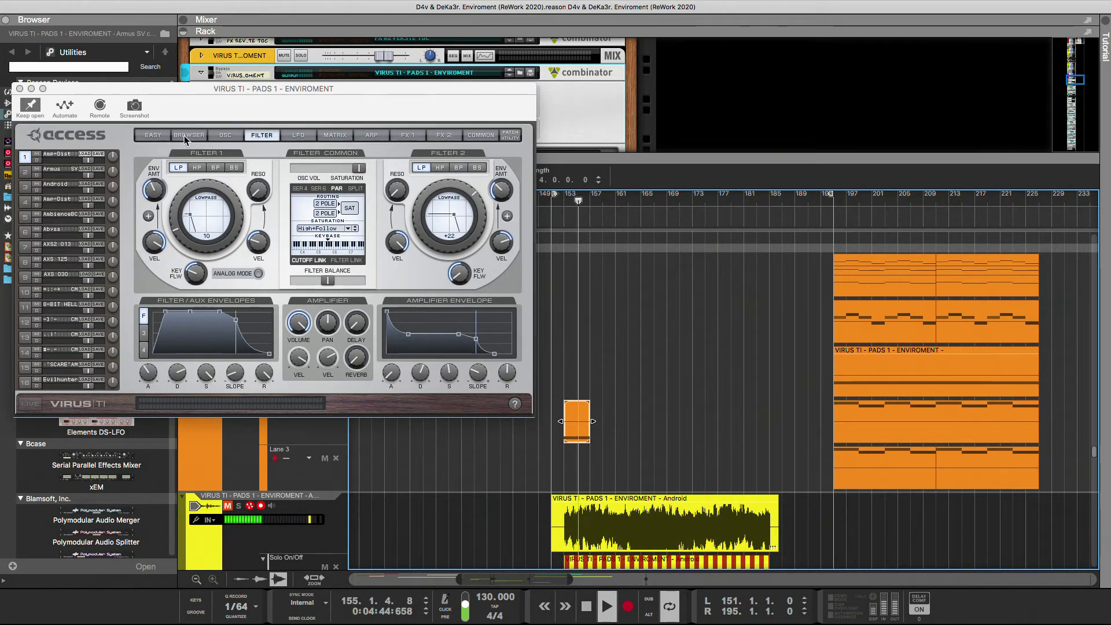
pyautogui.click(50, 155)
pyautogui.moveTo(50, 155); pyautogui.dragTo(345, 322)
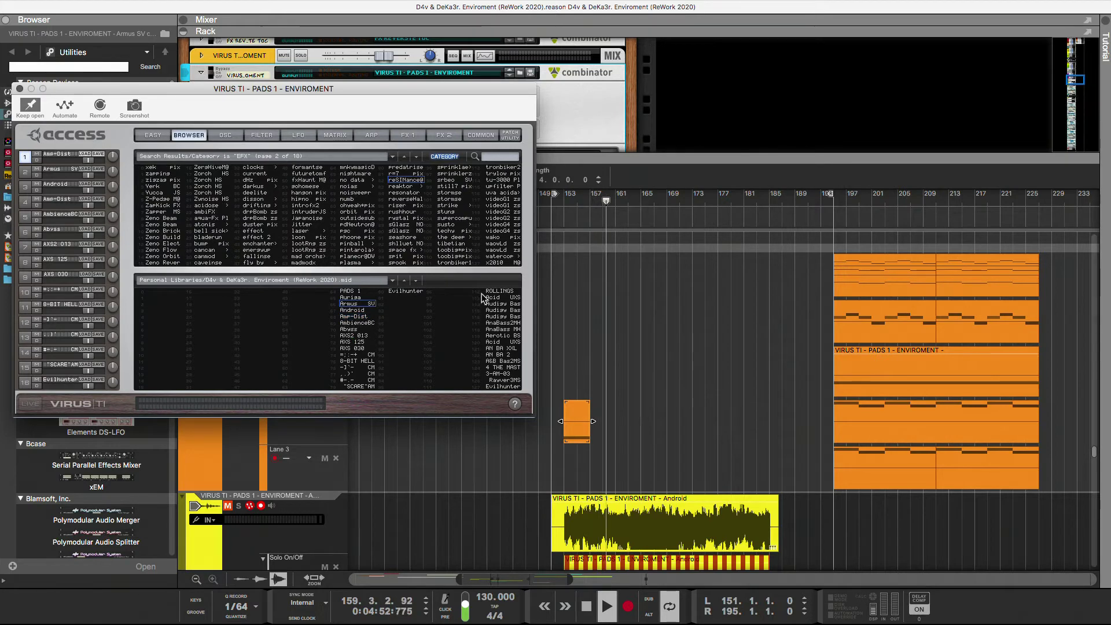
# Step: Stop playback and label the 4-bar MIDI clip at bar 153 "VIRUS TI - PADS 1 - ENVIROMENT - Amp-Dist"
pyautogui.press('space')
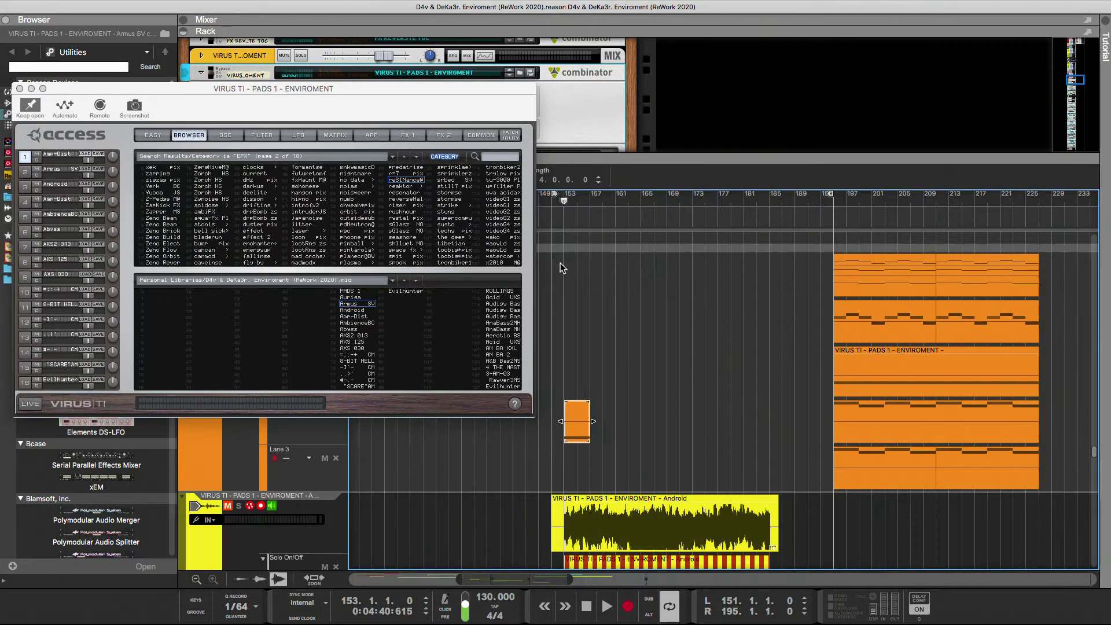
pyautogui.rightClick(583, 418)
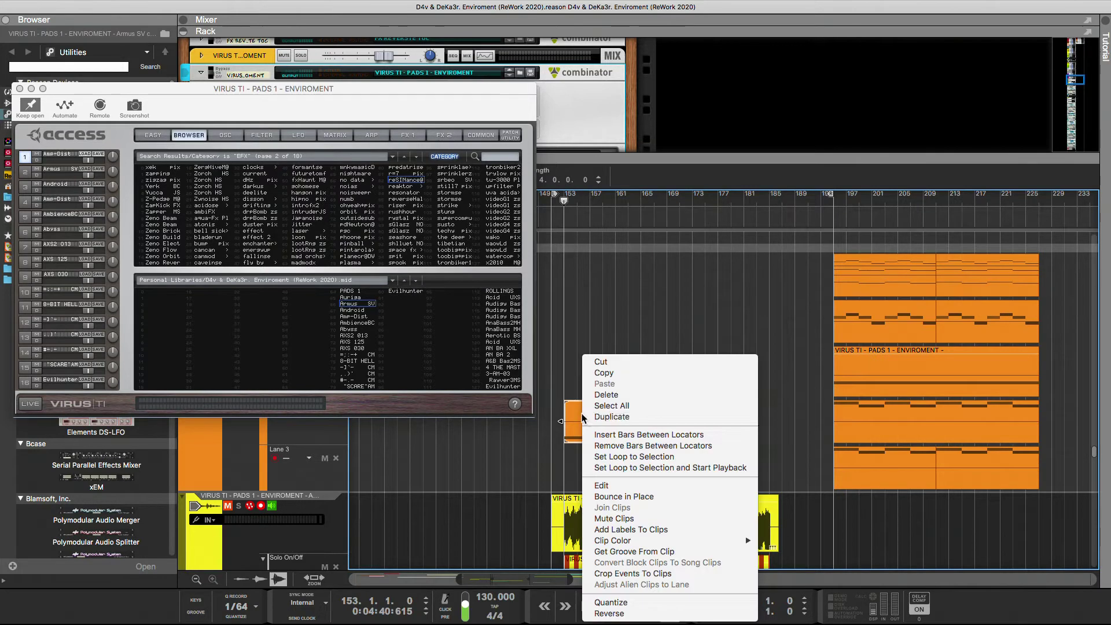
pyautogui.click(633, 530)
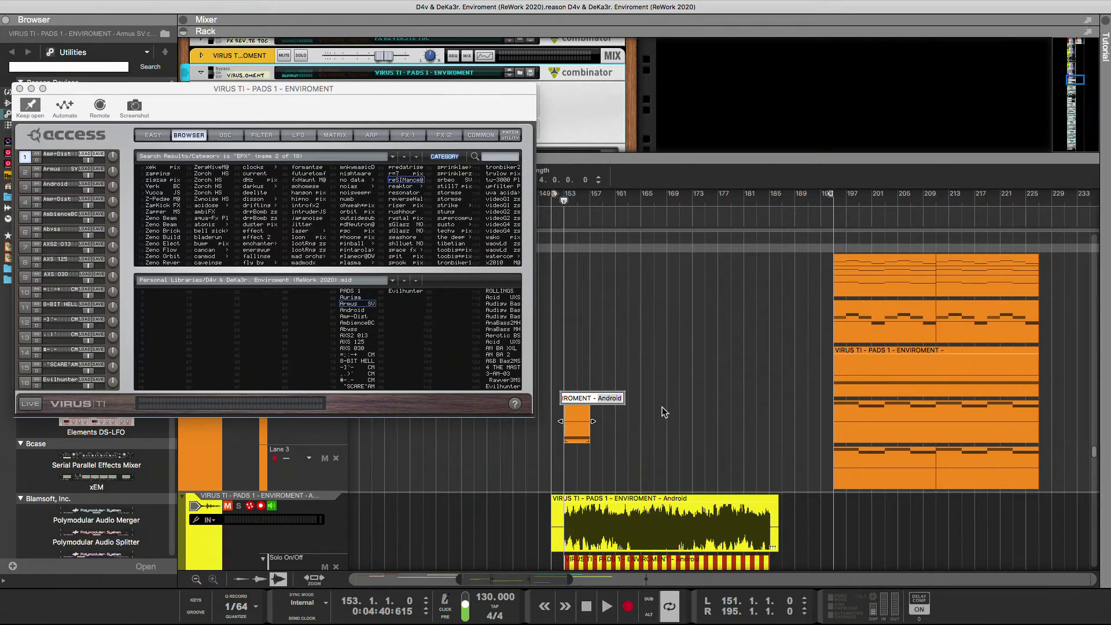
pyautogui.write('Amp-Dist')
pyautogui.press('Return')
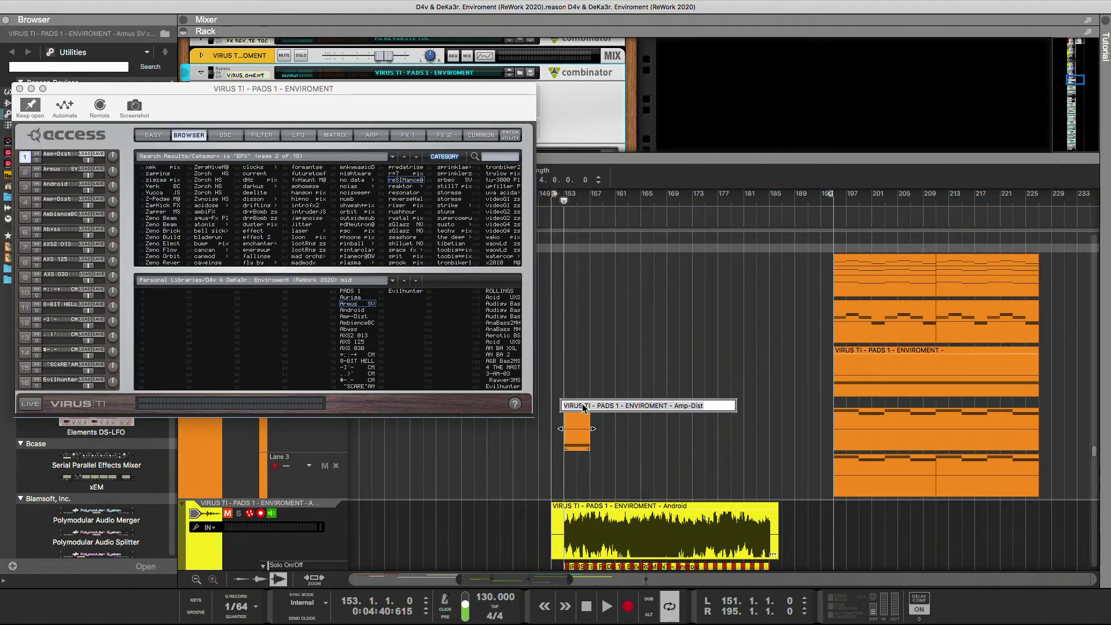
pyautogui.click(638, 449)
# Step: Move the empty Armus SV audio track above the Android audio track and rename it "VIRUS TI - PADS 1 - ENVIROMENT - Amp-Dist"
pyautogui.scroll(-5, 389, 492)
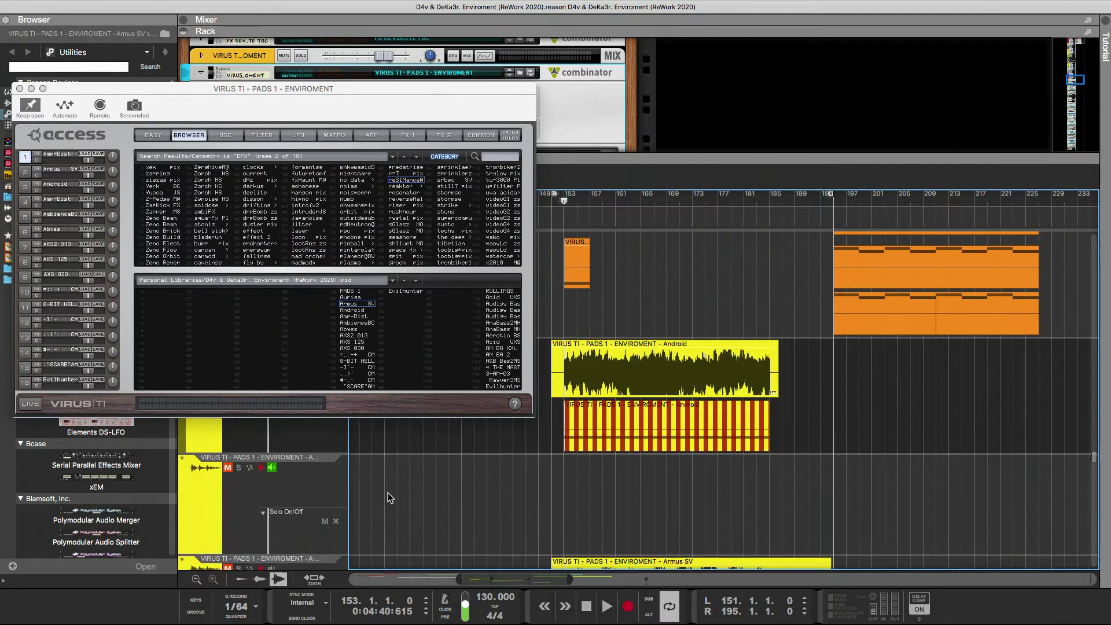
pyautogui.click(185, 485)
pyautogui.scroll(2, 183, 536)
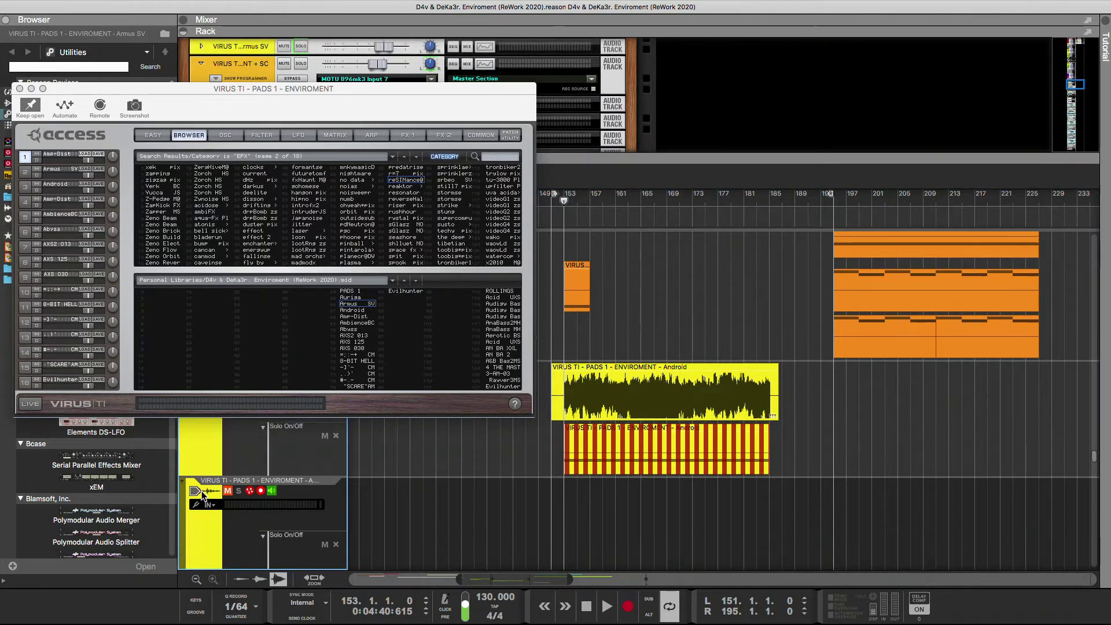
pyautogui.moveTo(182, 536); pyautogui.dragTo(208, 457)
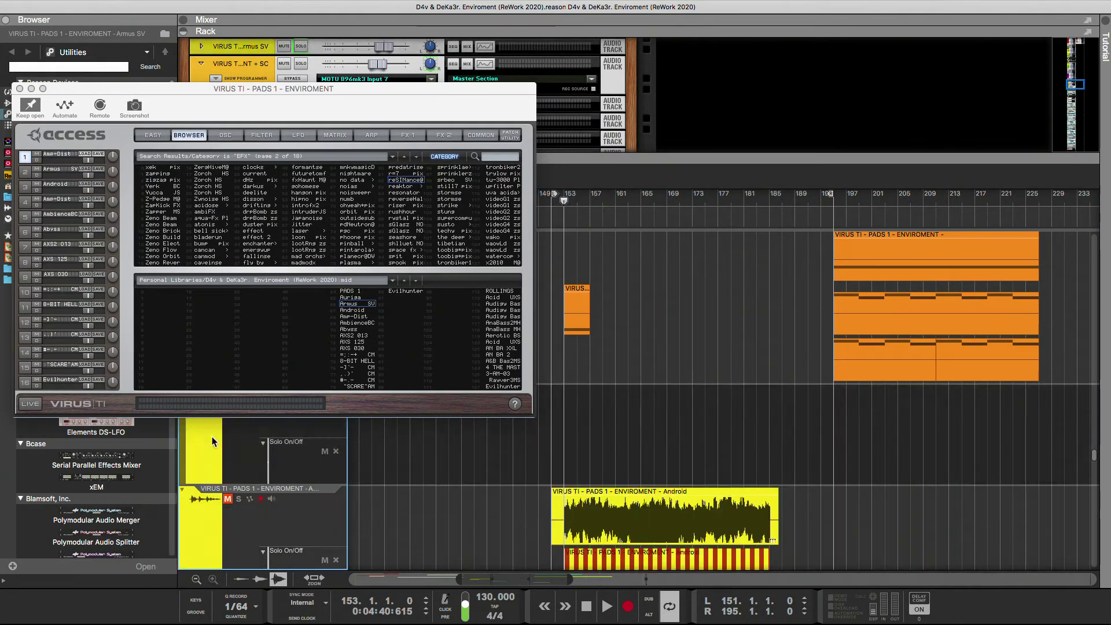
pyautogui.scroll(3, 274, 467)
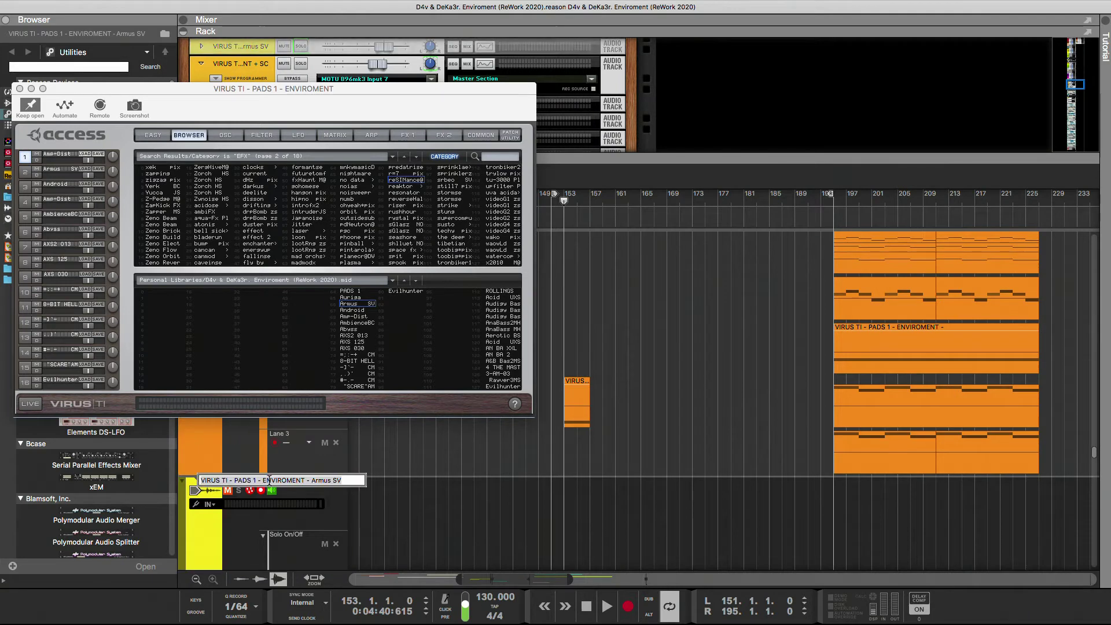
pyautogui.doubleClick(271, 482)
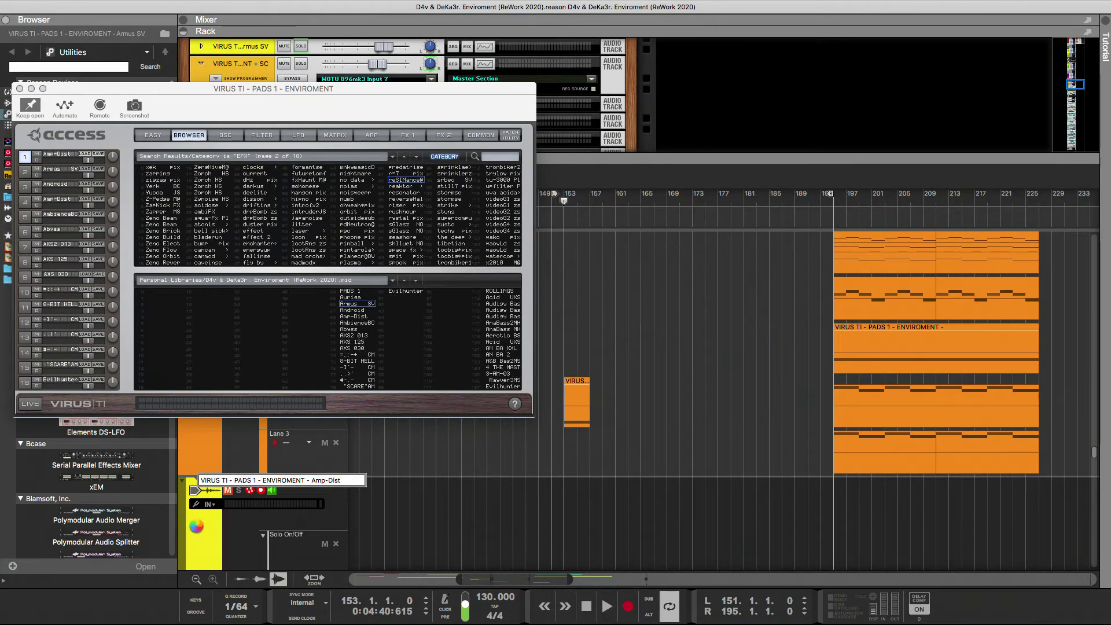
pyautogui.press('Return')
# Step: Duplicate the Amp-Dist audio track
pyautogui.scroll(-2, 190, 530)
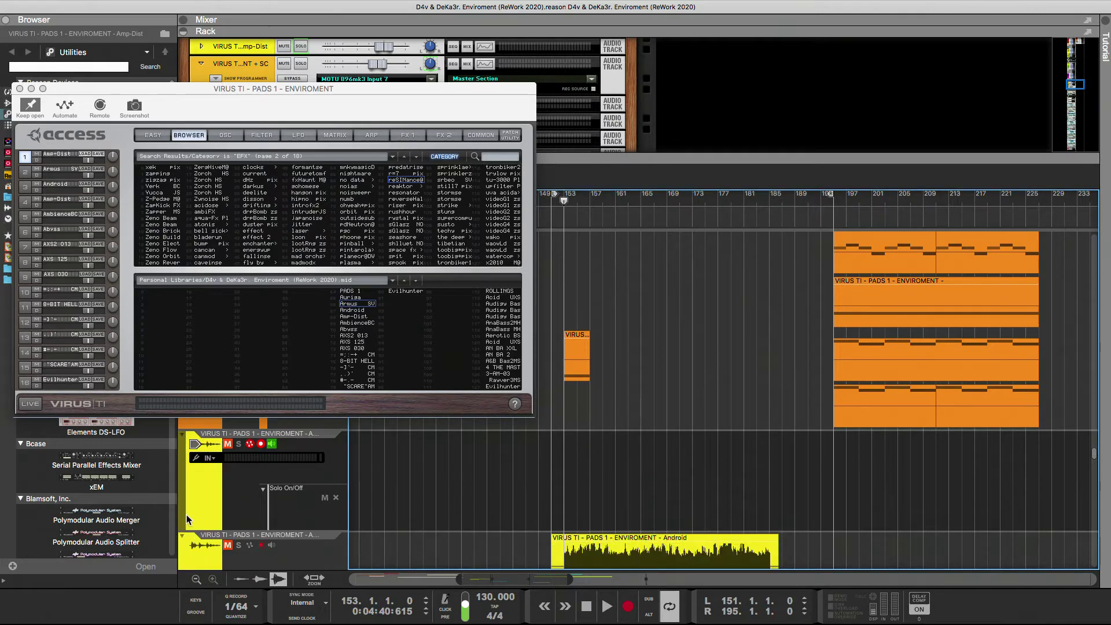
pyautogui.moveTo(181, 517); pyautogui.dragTo(188, 529)
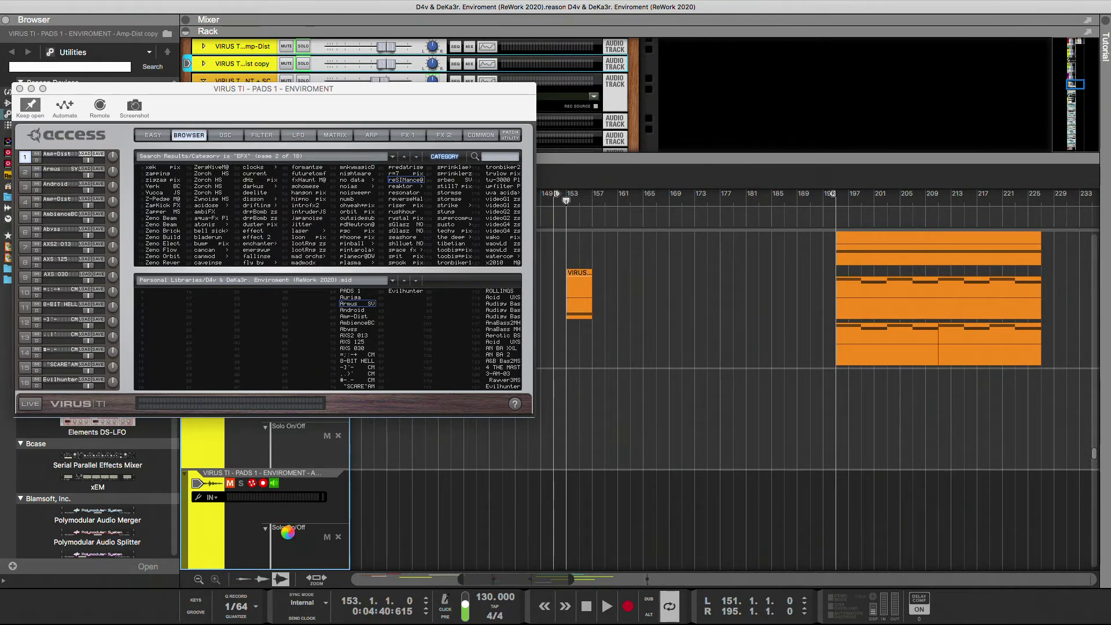
pyautogui.click(555, 517)
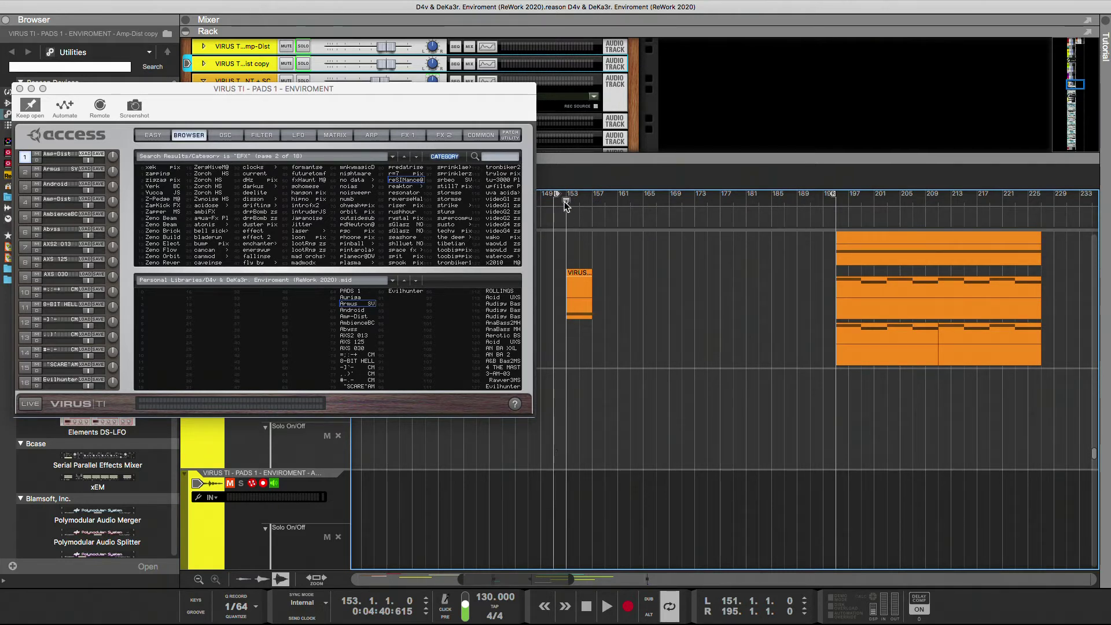
# Step: Try to record the Amp-Dist pad to the duplicated audio track from bar 151
pyautogui.moveTo(566, 205); pyautogui.dragTo(554, 206)
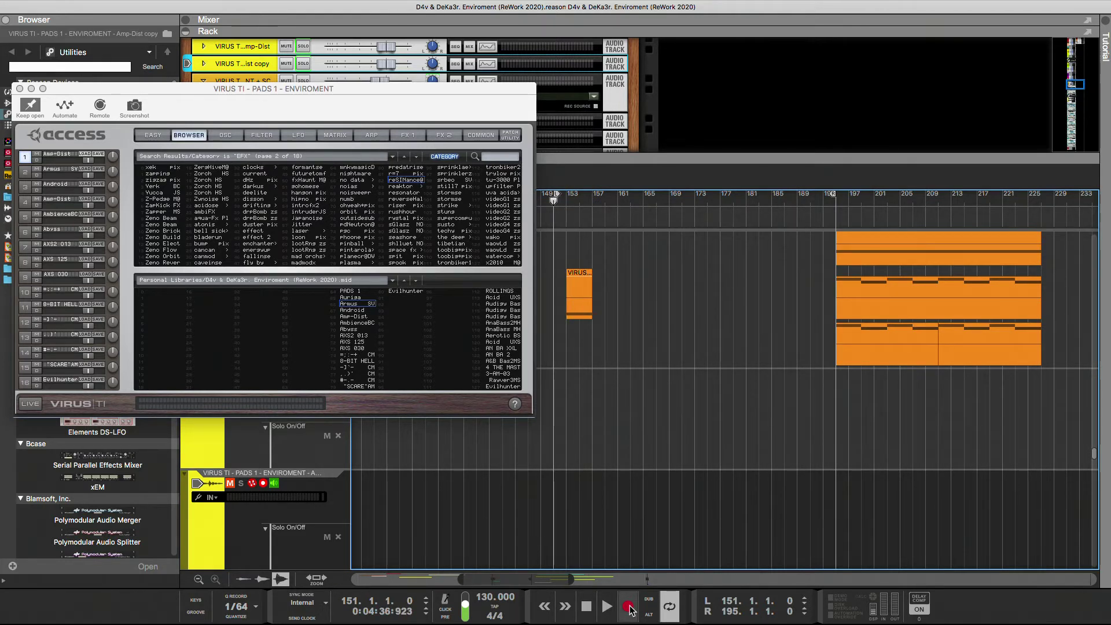
pyautogui.click(627, 608)
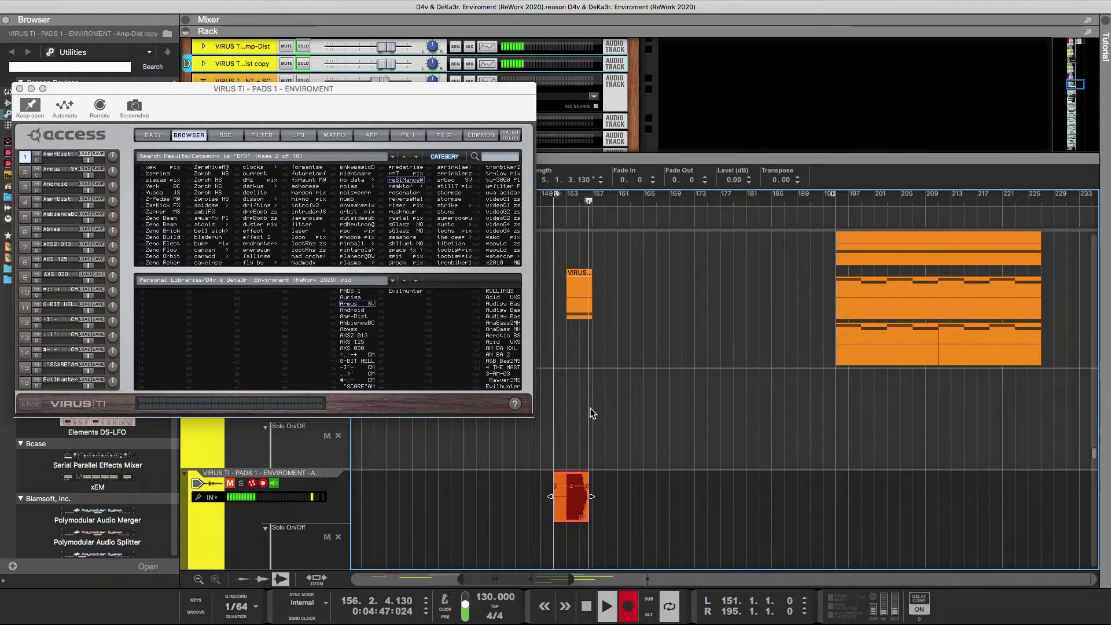
pyautogui.press('space')
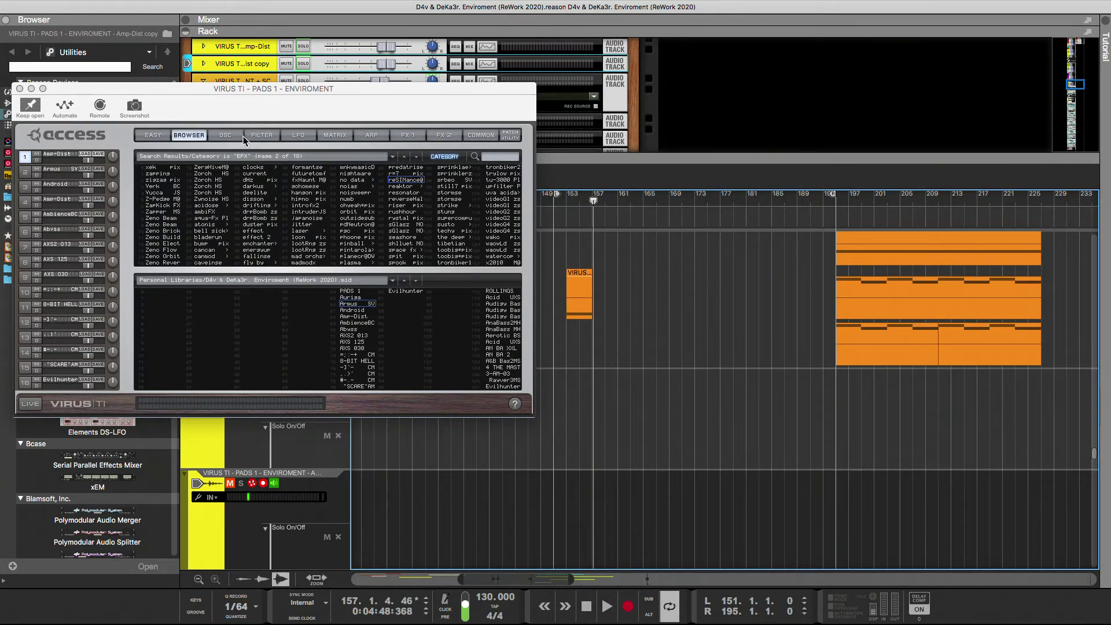
# Step: Review the filter settings of the Amp-Dist patch and store part 1's patch again in the PADS 1 bank
pyautogui.click(262, 135)
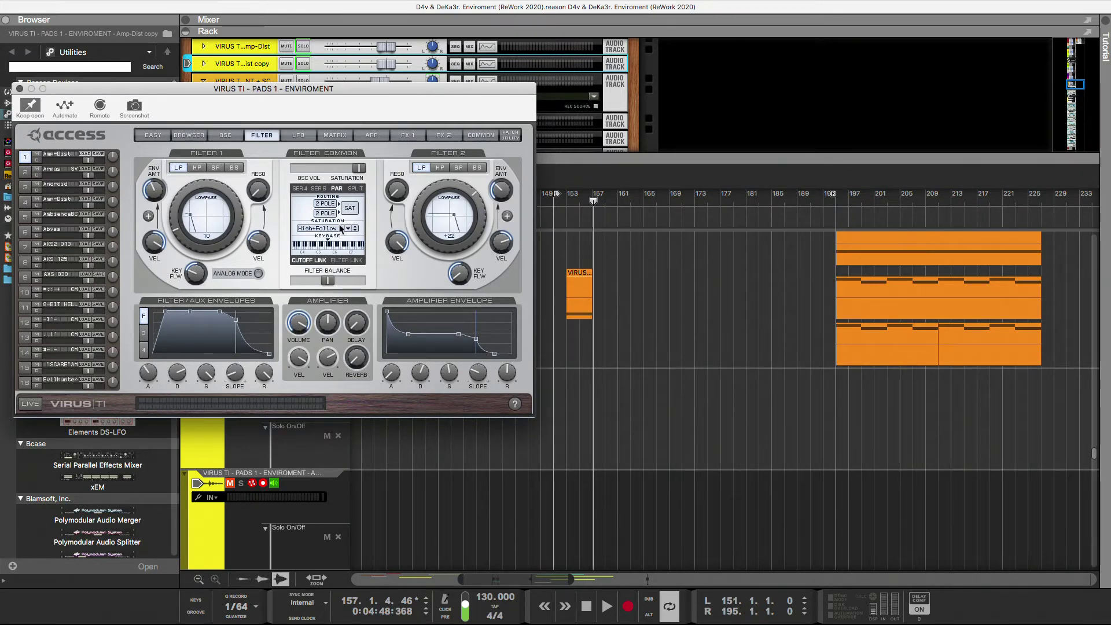
pyautogui.click(191, 136)
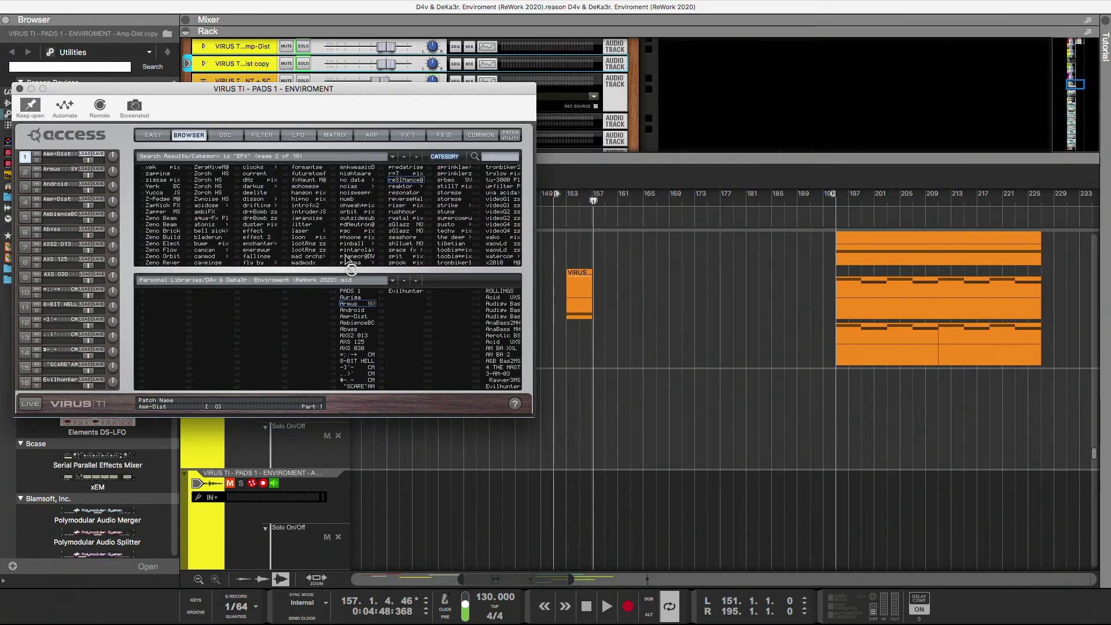
pyautogui.moveTo(351, 268); pyautogui.dragTo(368, 320)
# Step: Record the Amp-Dist pad to the duplicated audio track from bar 151 to about bar 159
pyautogui.click(556, 196)
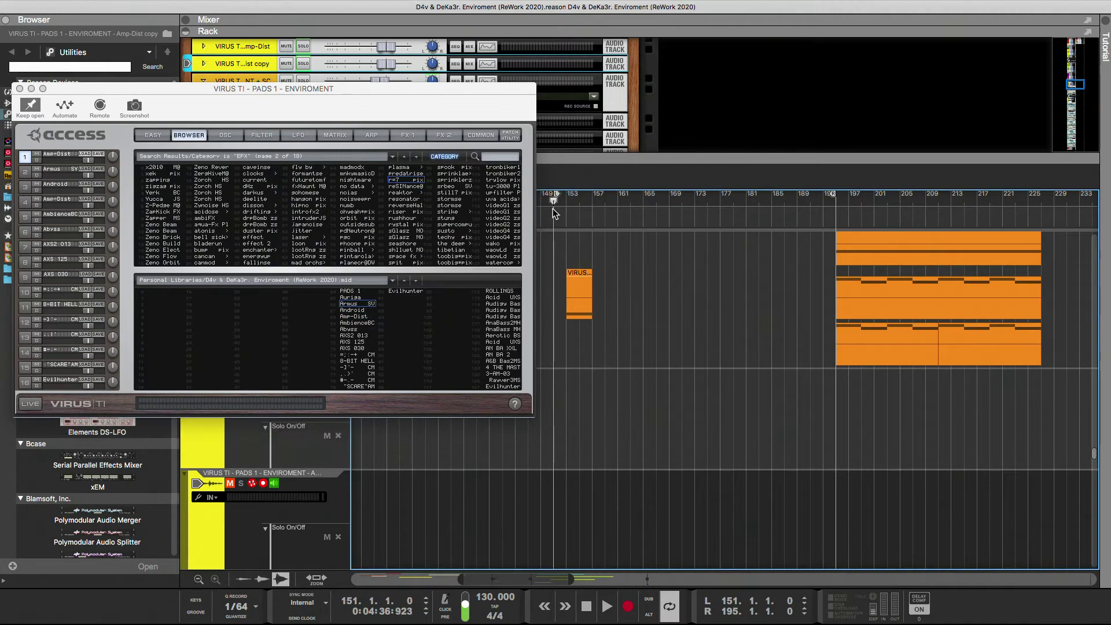
pyautogui.click(634, 609)
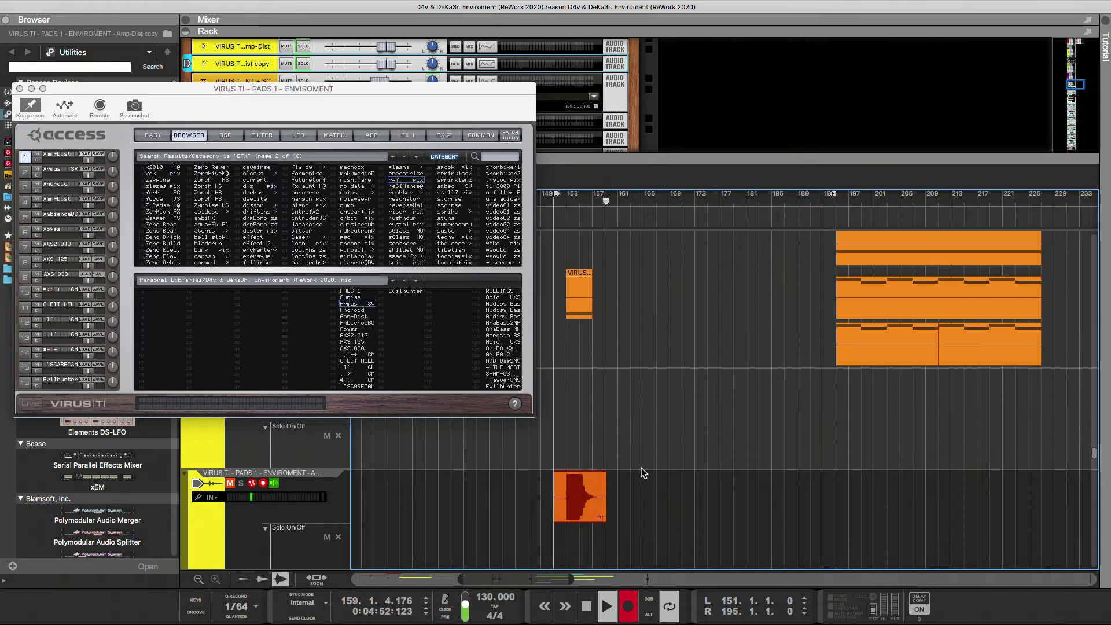
pyautogui.press('space')
# Step: Label the recorded Amp-Dist audio clip and move its MIDI clip onto the audio track directly beneath it
pyautogui.rightClick(586, 496)
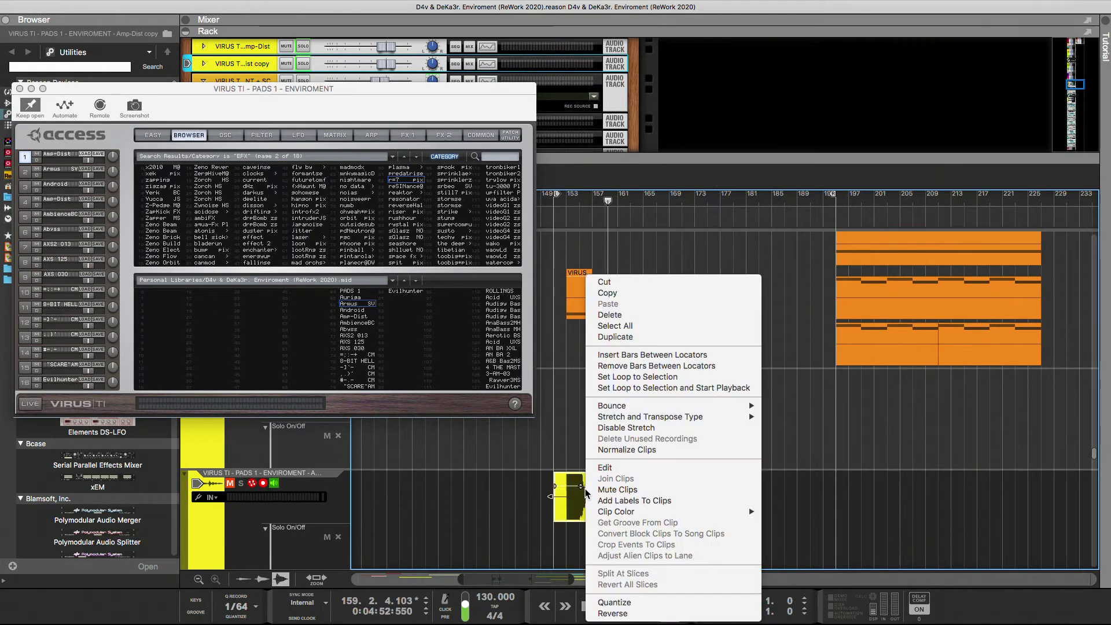
pyautogui.click(613, 501)
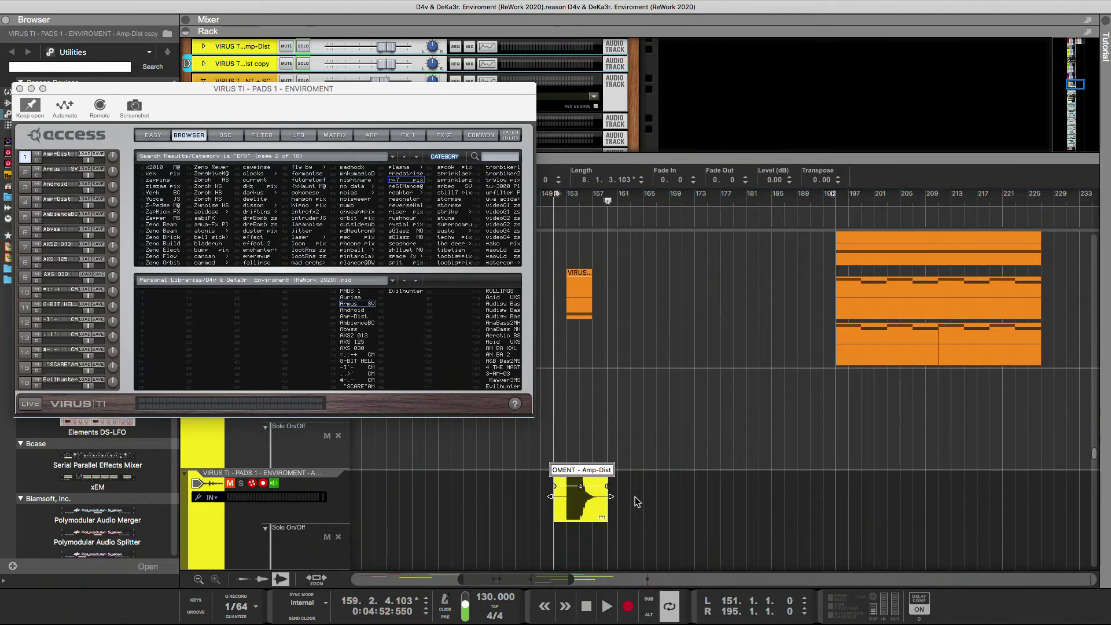
pyautogui.moveTo(576, 303); pyautogui.dragTo(578, 544)
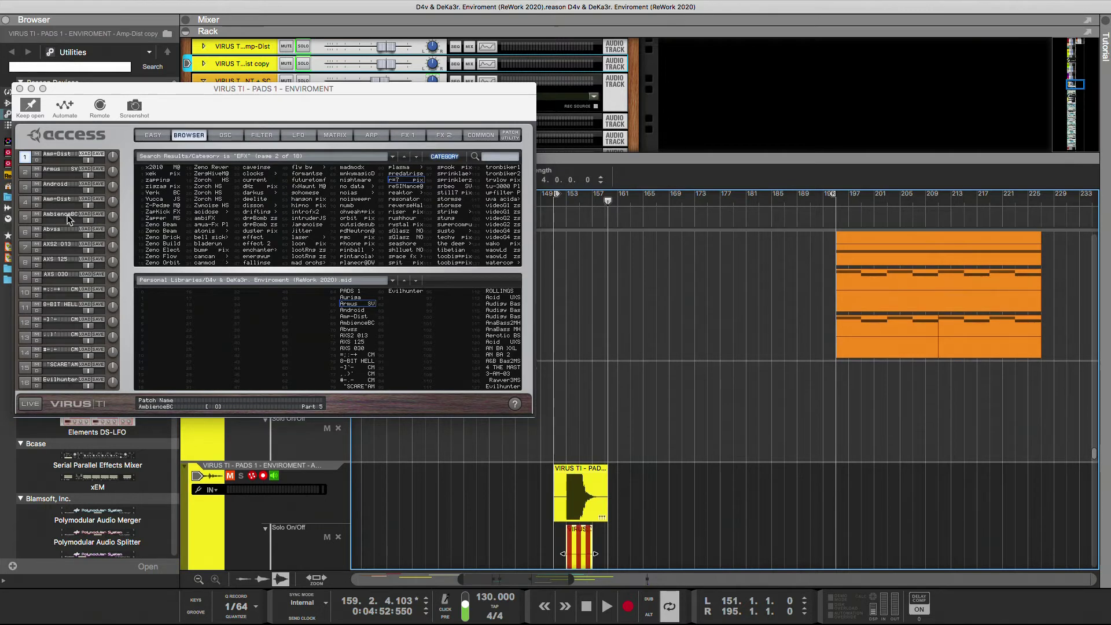
# Step: Load part 5's AmbienceBC patch into part 1 and start playback
pyautogui.moveTo(58, 216); pyautogui.dragTo(56, 157)
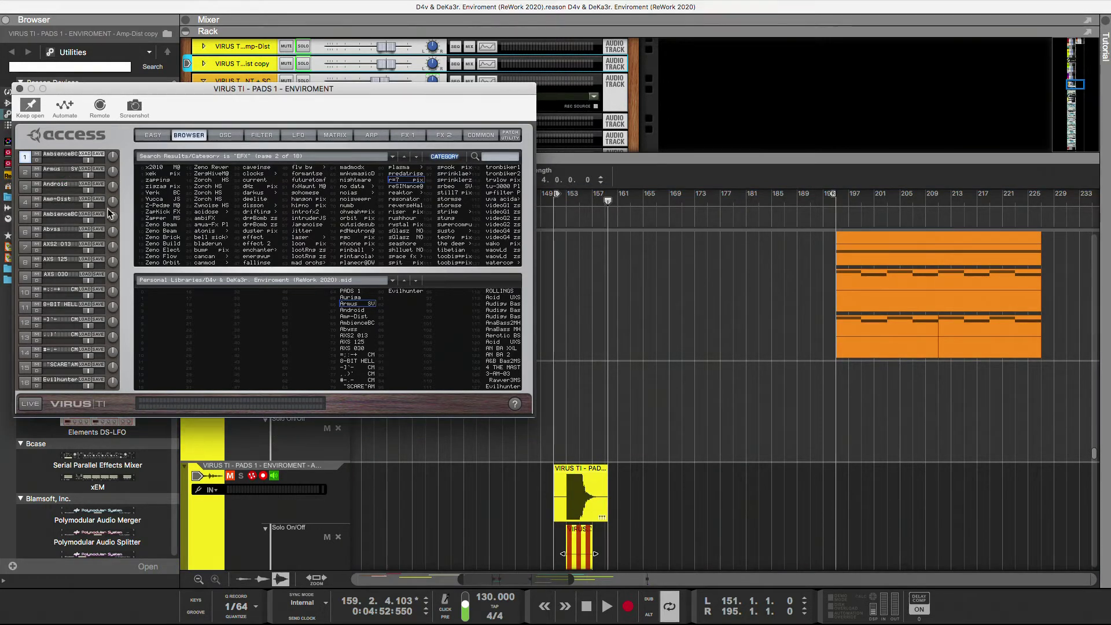
pyautogui.press('space')
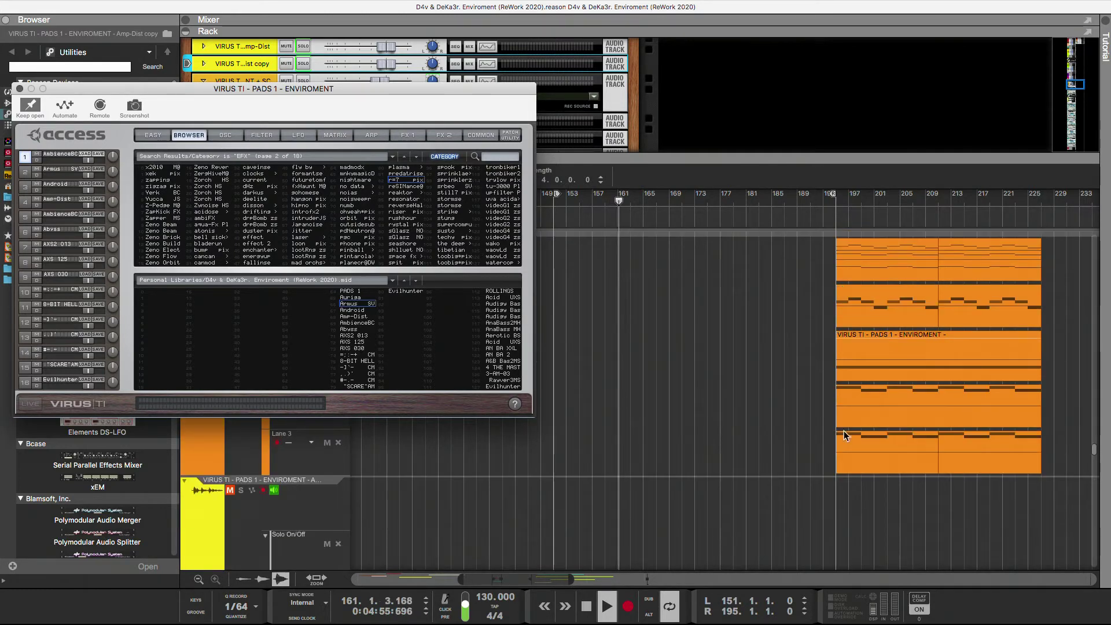
# Step: Audition a copy of the lowest lane's 16-bar MIDI clip at bar 153 with the AmbienceBC patch and delete the copy
pyautogui.click(844, 435)
pyautogui.moveTo(844, 450); pyautogui.dragTo(574, 450)
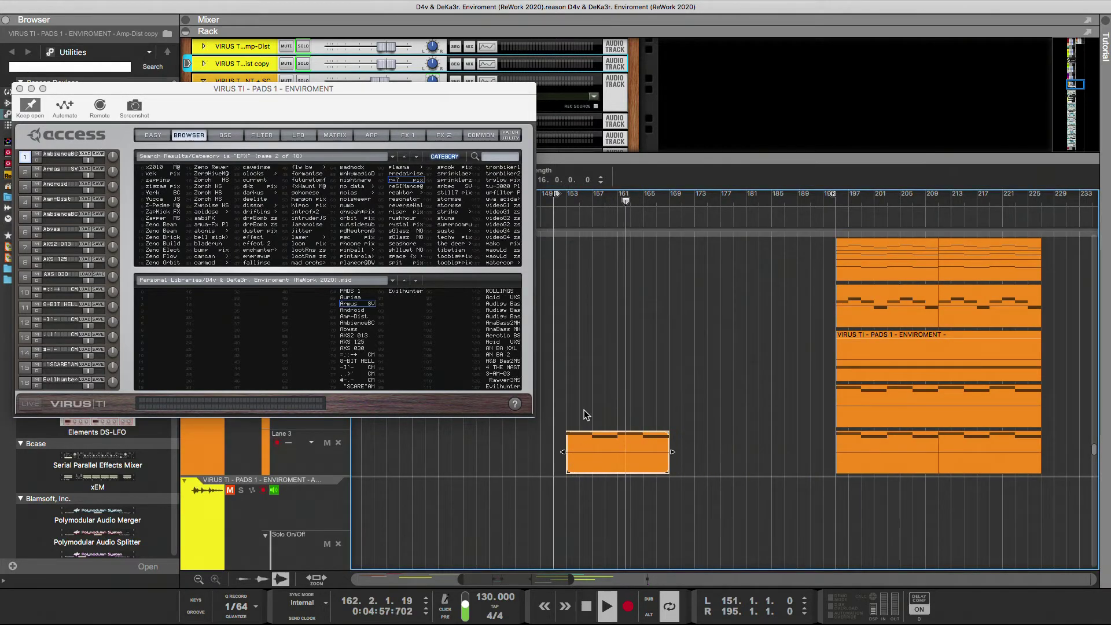
pyautogui.click(564, 203)
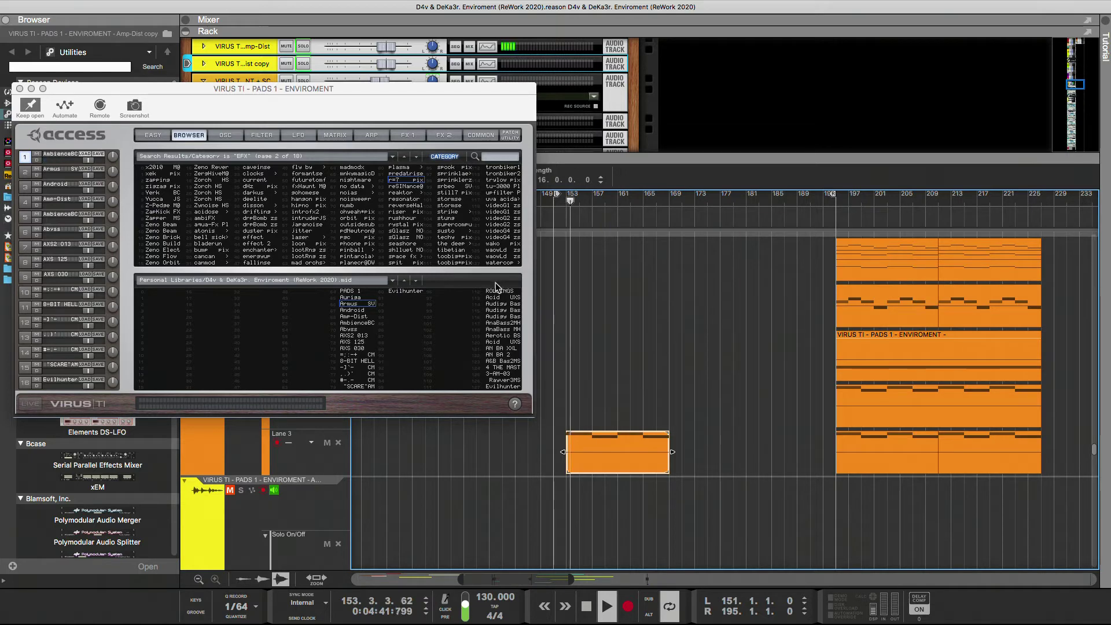
pyautogui.click(260, 136)
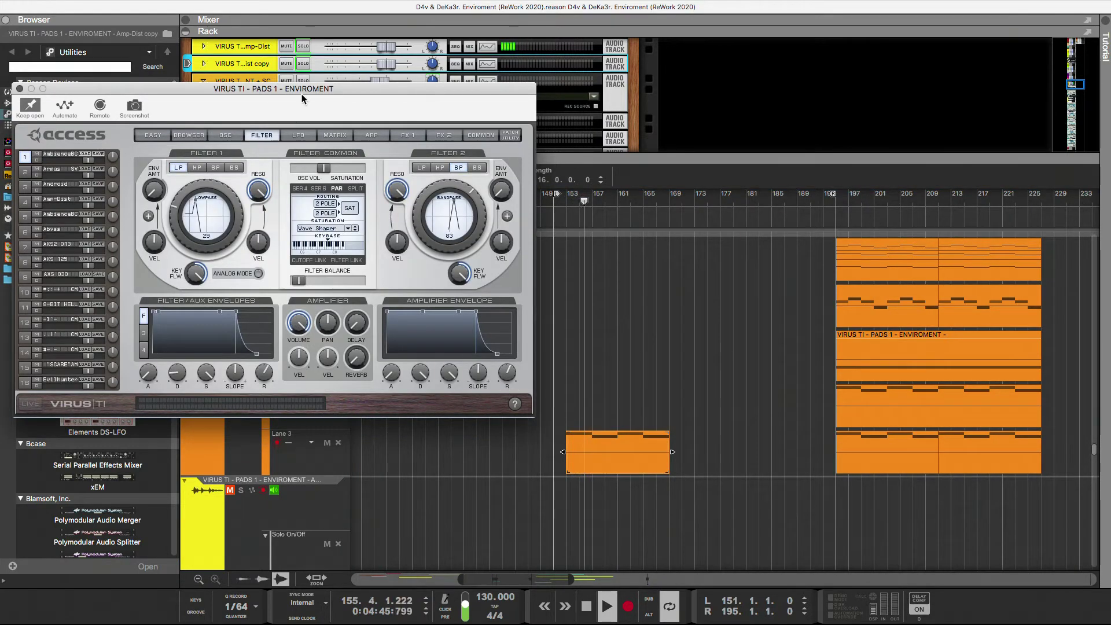
pyautogui.moveTo(302, 93); pyautogui.dragTo(321, 237)
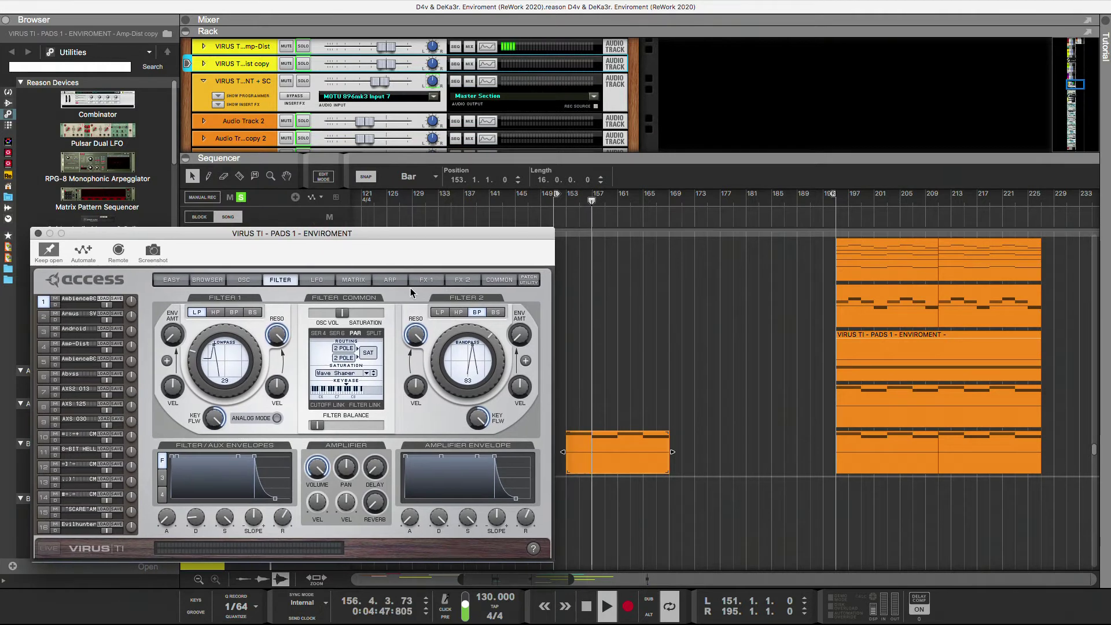
pyautogui.click(632, 464)
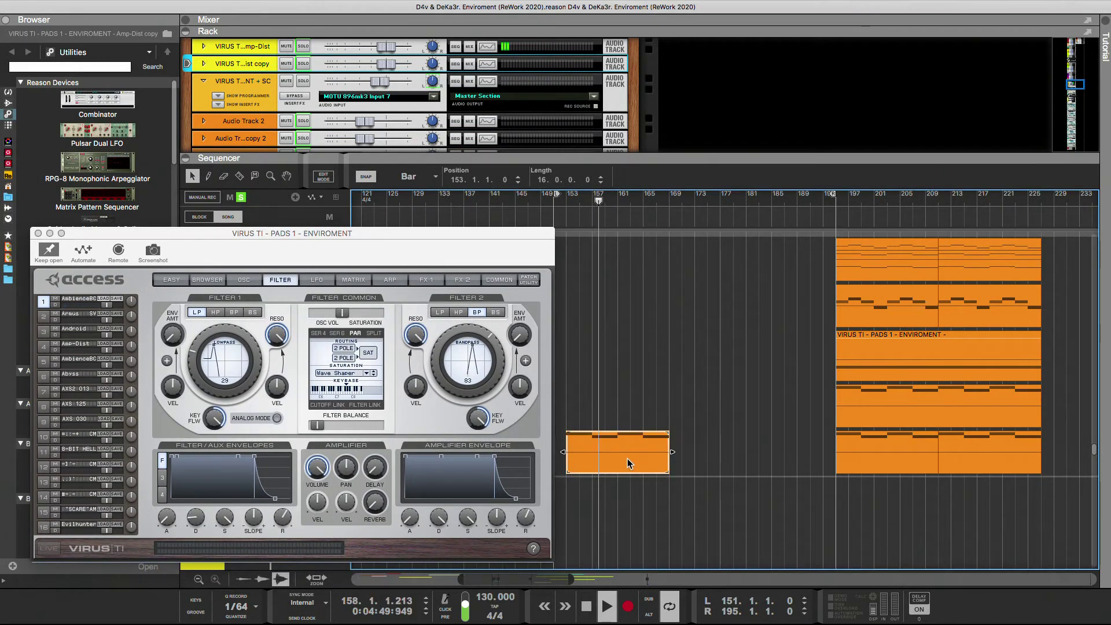
pyautogui.press('Delete')
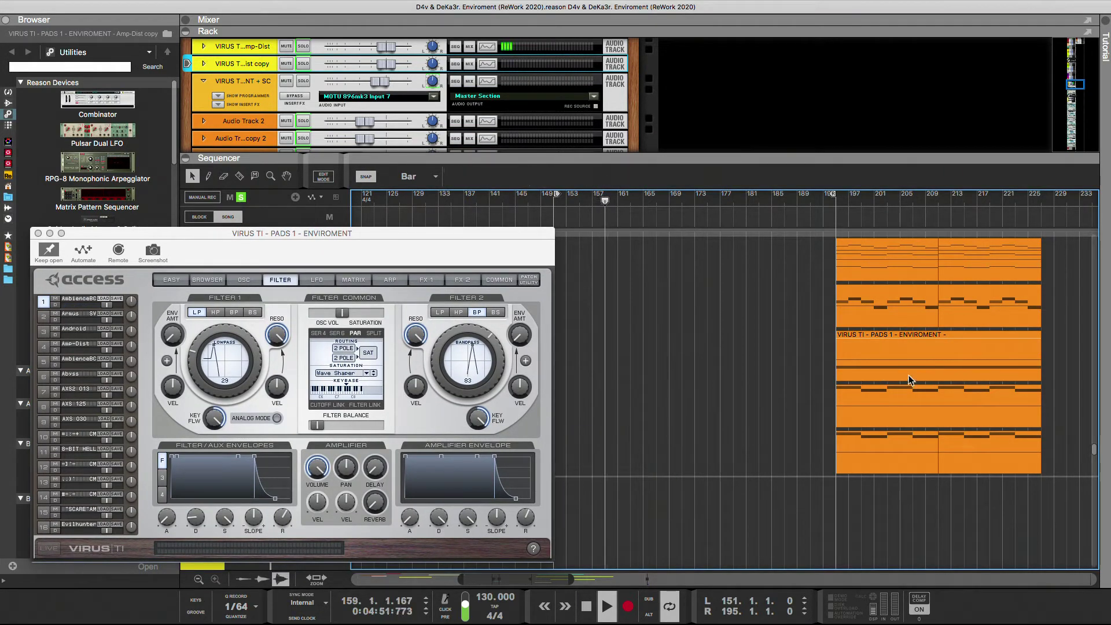
# Step: Copy the 32-bar MIDI clip labelled "VIRUS TI - PADS 1 - ENVIROMENT -" to bar 153 in its lane and play it
pyautogui.moveTo(909, 369); pyautogui.dragTo(641, 358)
pyautogui.click(562, 209)
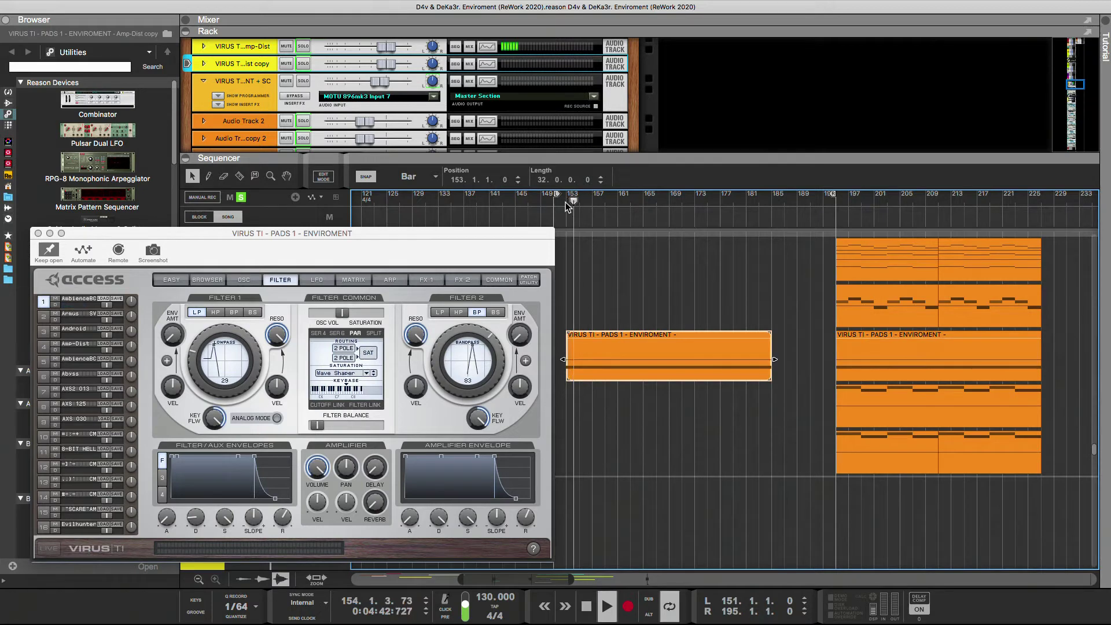
# Step: Set the AmbienceBC patch's transpose to -48 while replaying the copied clip from bar 153, after trying -60
pyautogui.click(499, 279)
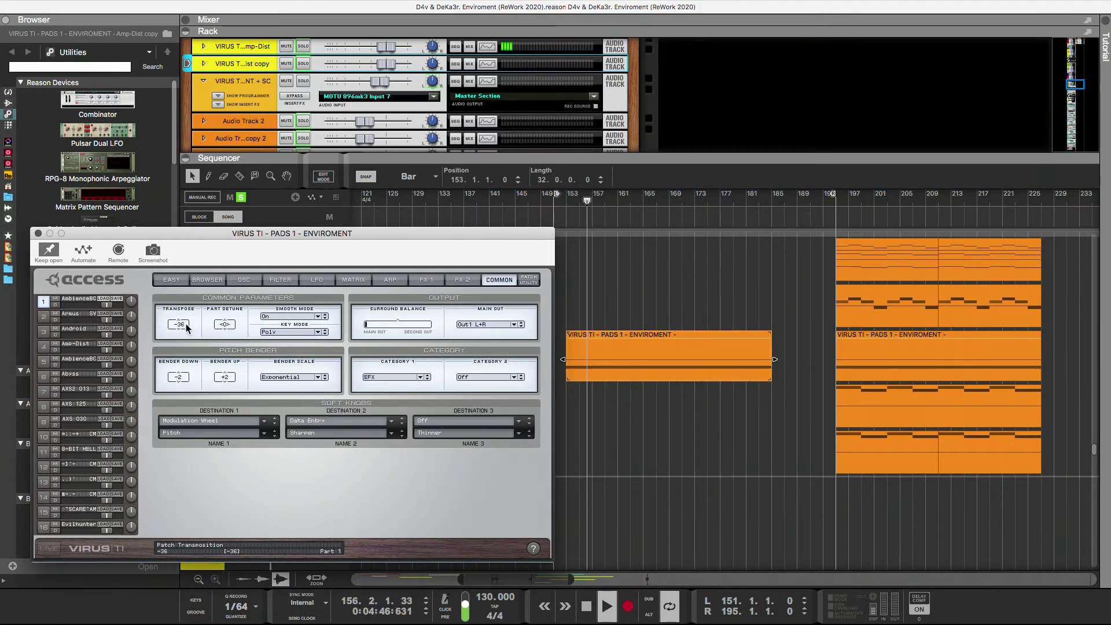
pyautogui.moveTo(185, 328); pyautogui.dragTo(179, 380)
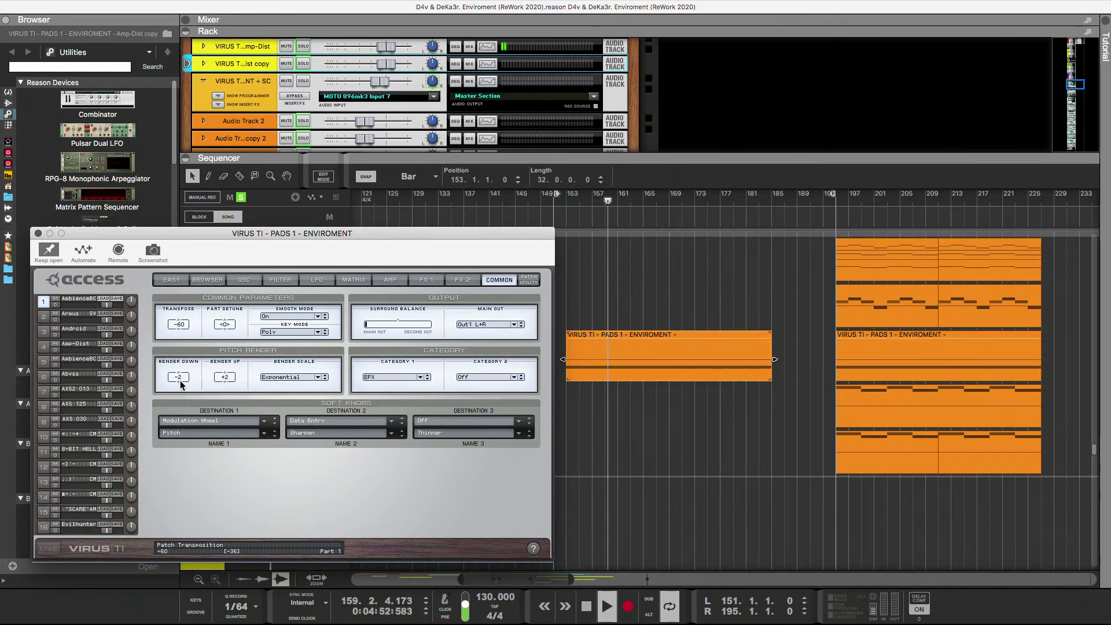
pyautogui.click(570, 197)
pyautogui.moveTo(184, 328); pyautogui.dragTo(188, 300)
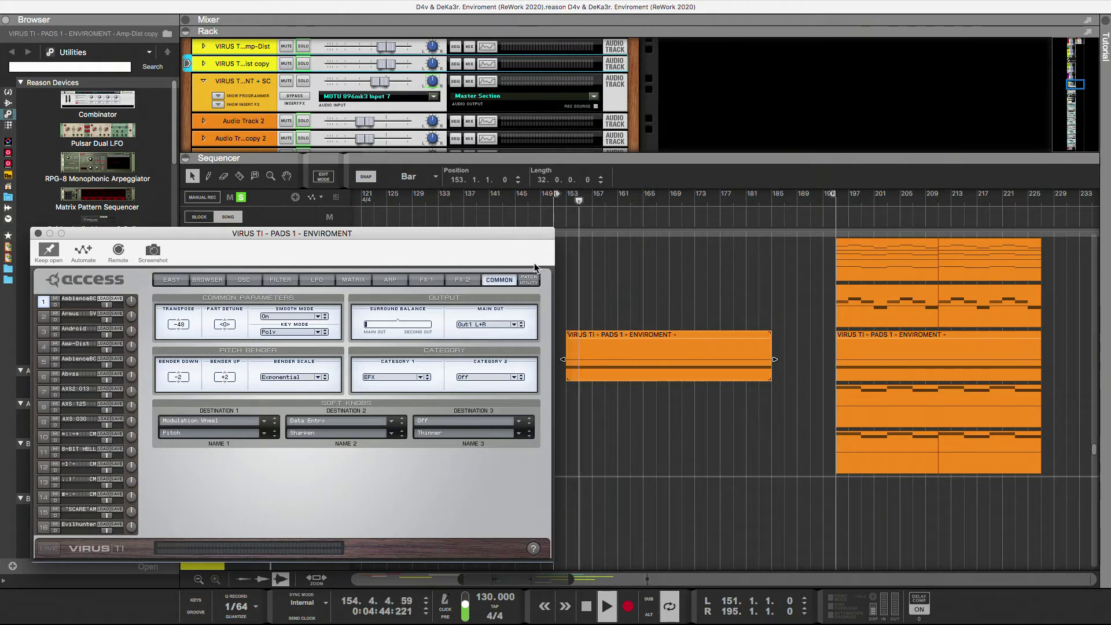
pyautogui.click(567, 206)
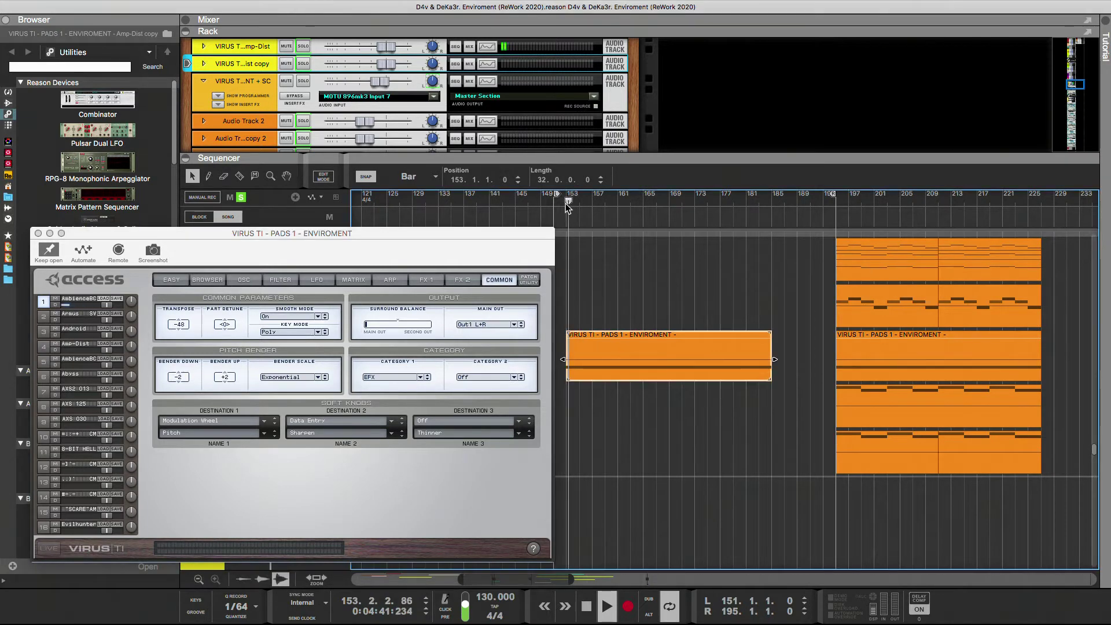
# Step: Review the AmbienceBC patch's oscillator, filter, LFO, matrix, arpeggiator, effects and common pages during playback, and return the playhead to bar 151
pyautogui.click(282, 280)
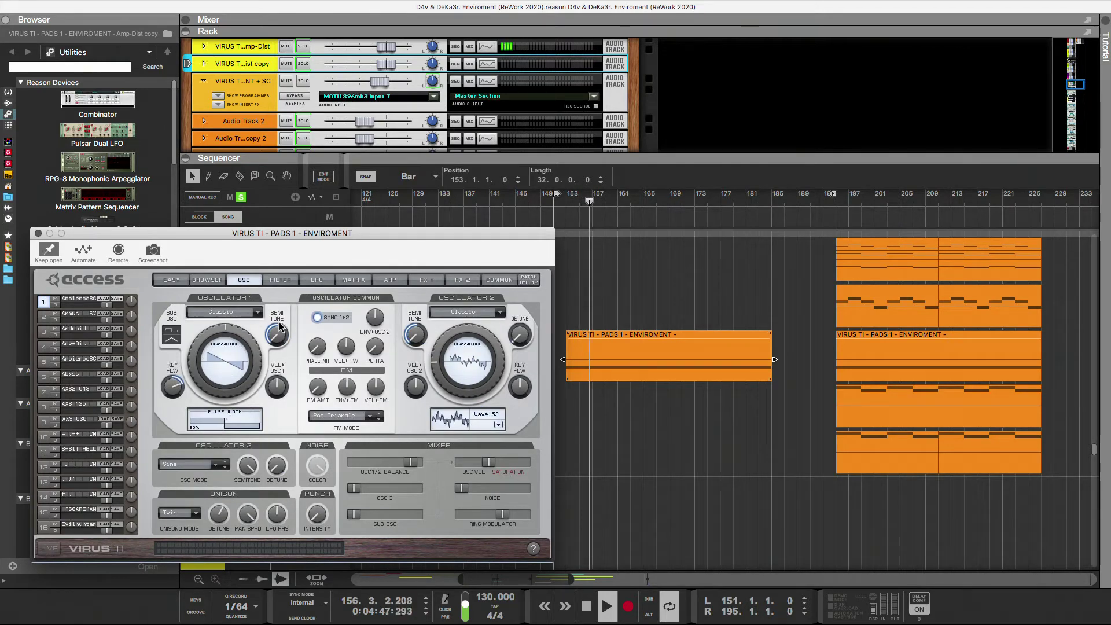
pyautogui.click(283, 279)
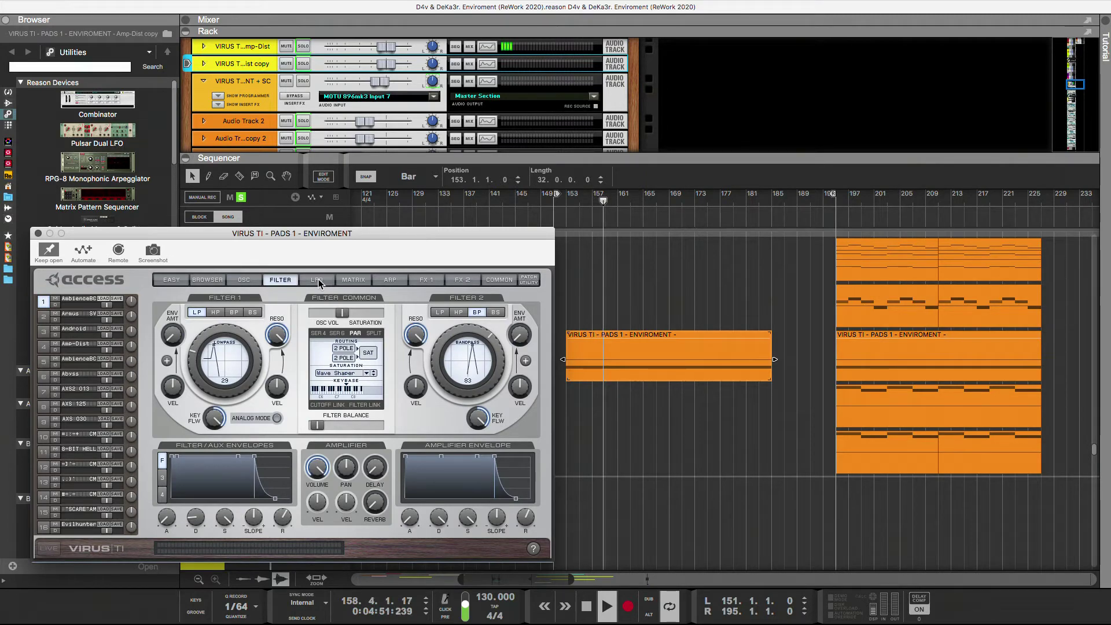
pyautogui.click(319, 282)
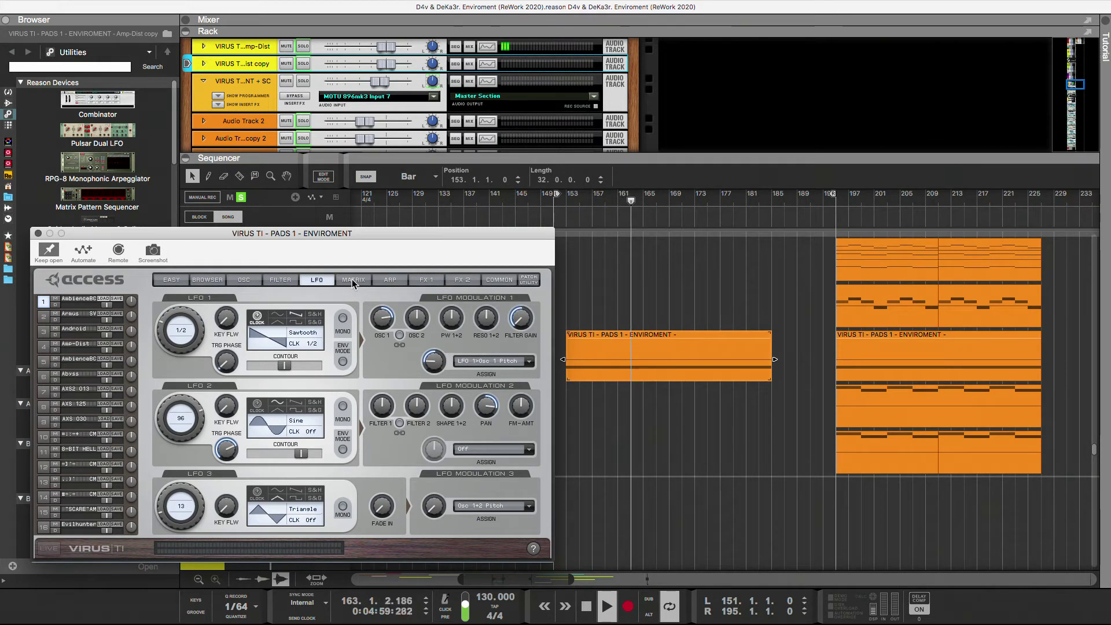
pyautogui.click(352, 279)
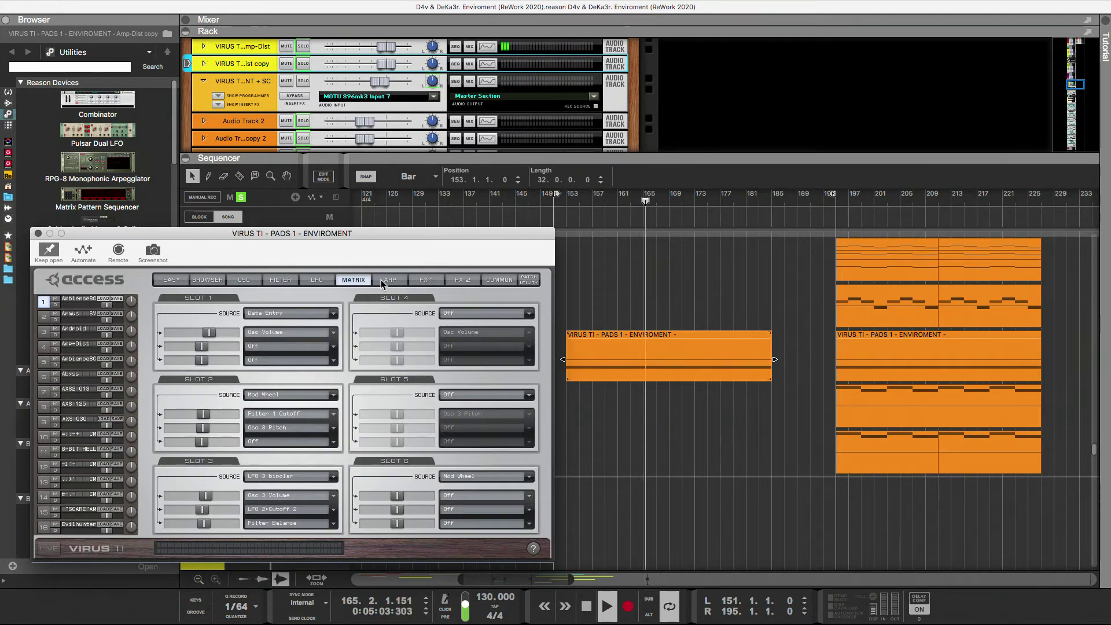
pyautogui.click(380, 279)
pyautogui.click(419, 281)
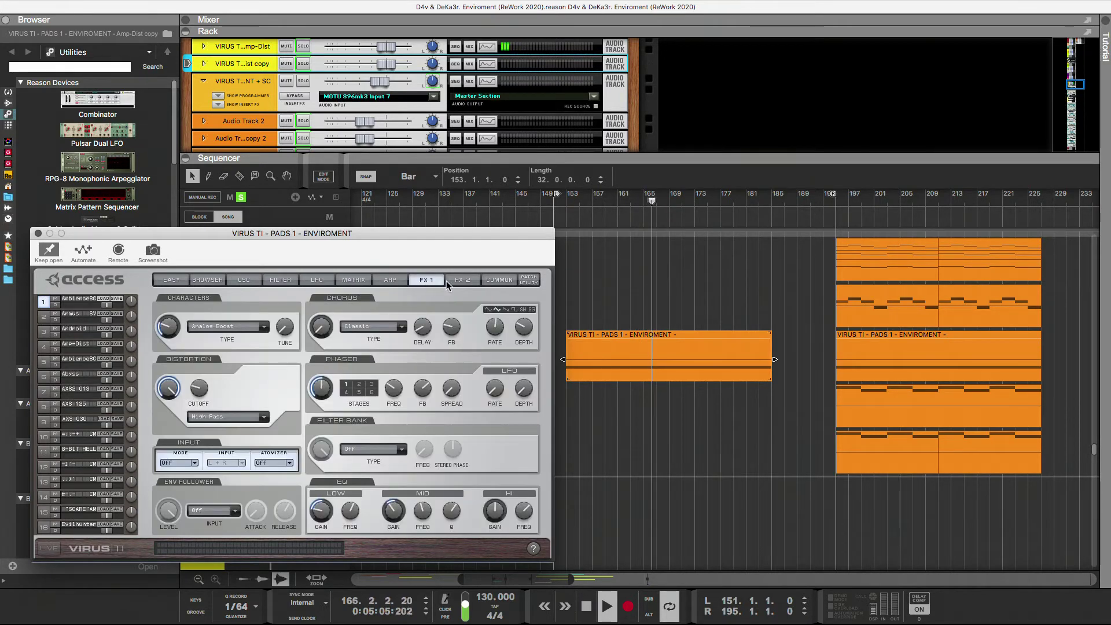
pyautogui.click(461, 283)
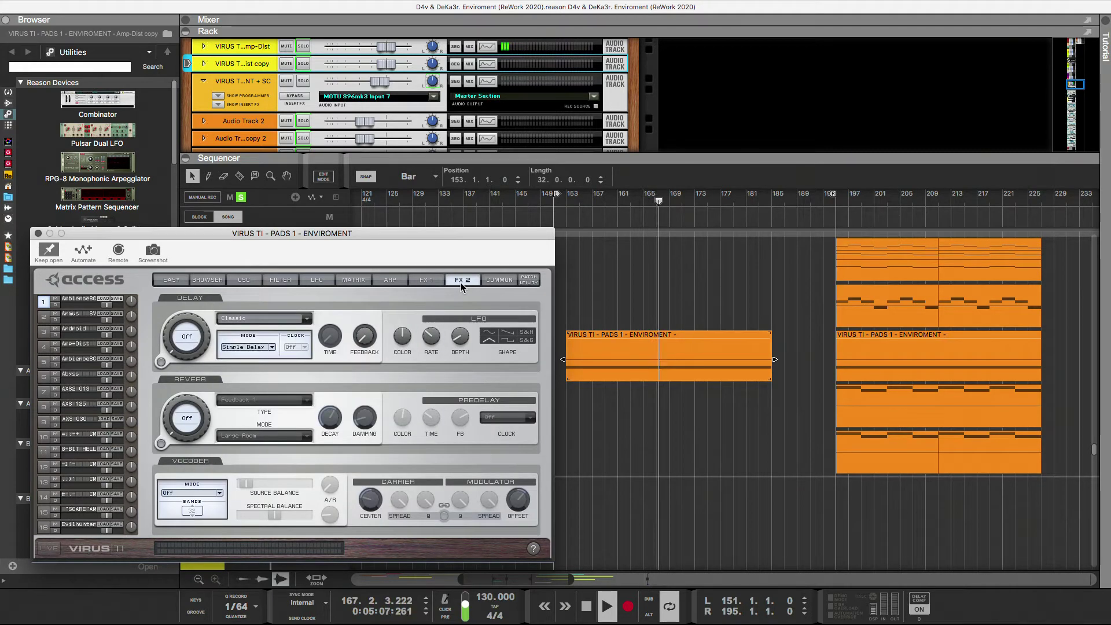
pyautogui.click(497, 281)
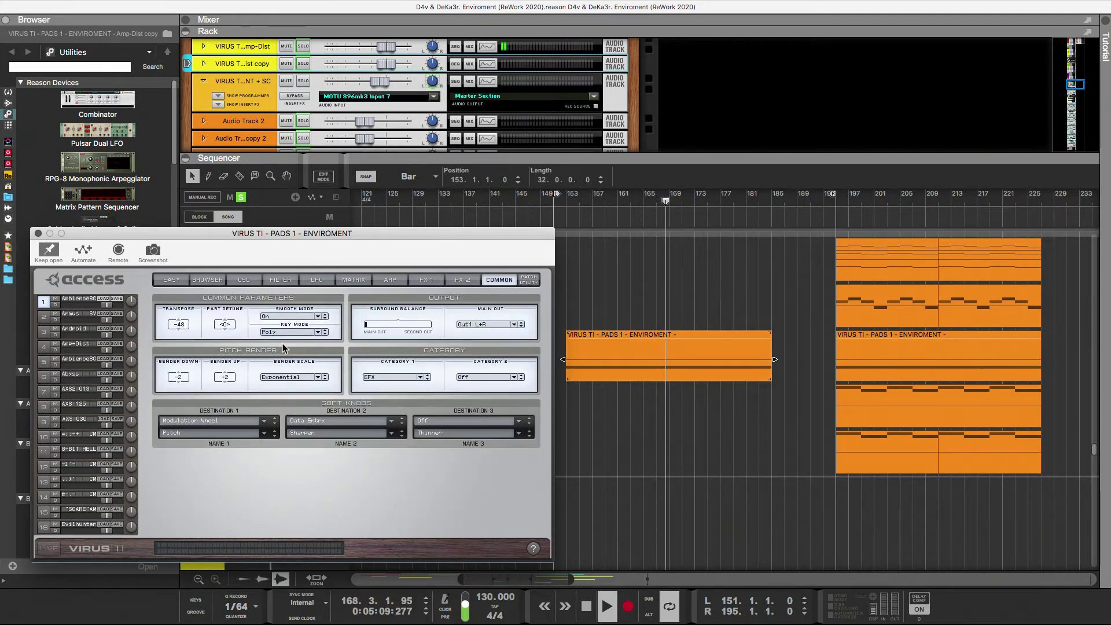
pyautogui.press('space')
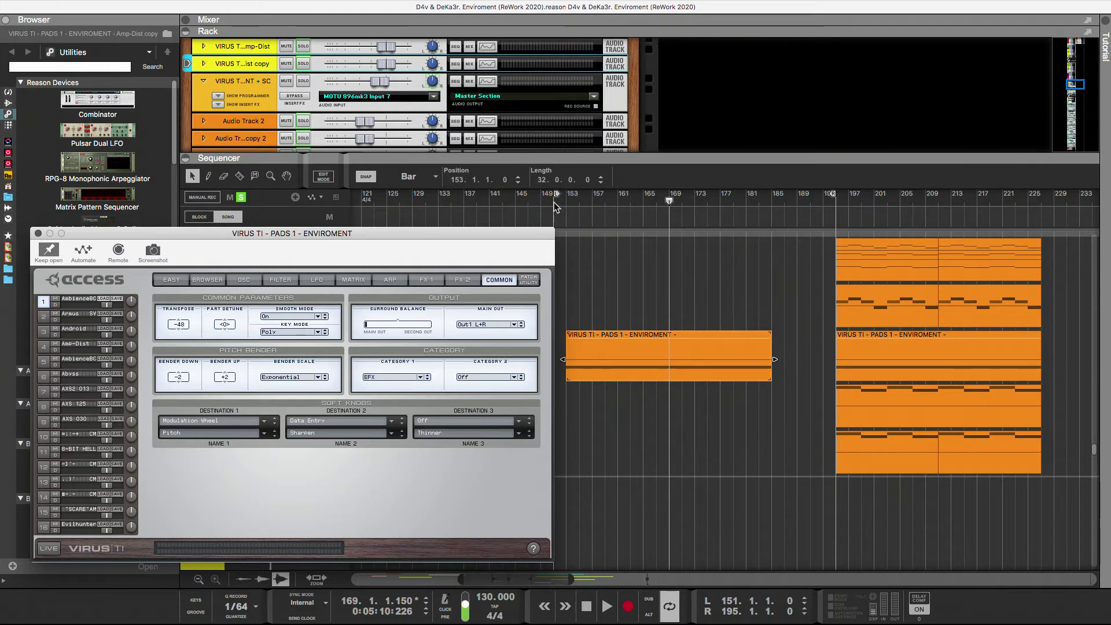
pyautogui.click(554, 206)
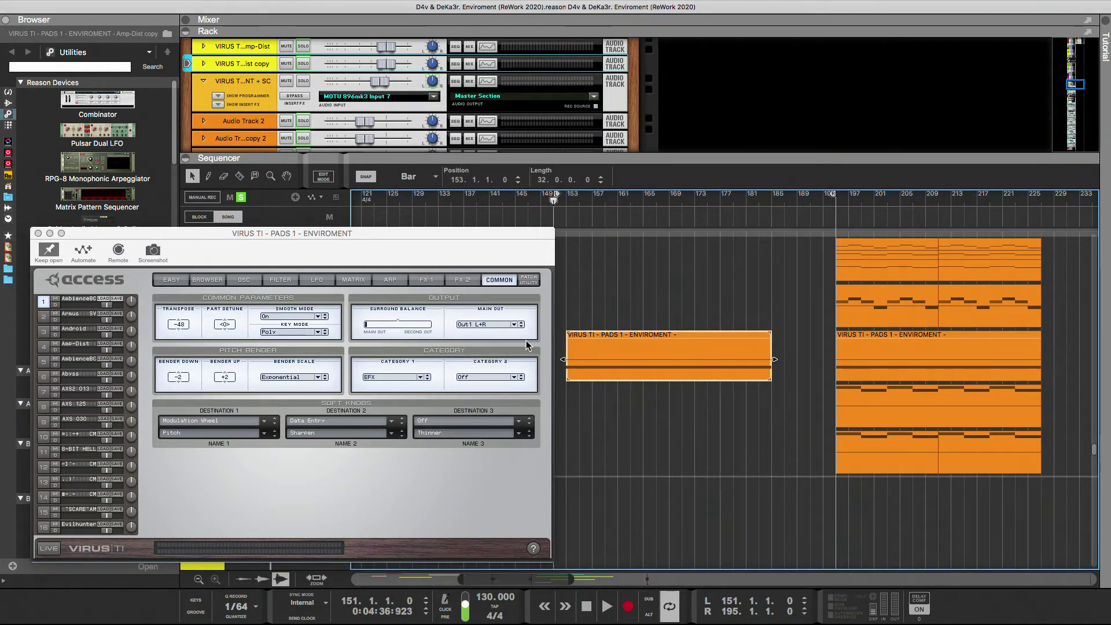
# Step: Store part 1's adjusted patch over the AmbienceBC entry in the personal library's PADS 1 bank
pyautogui.moveTo(477, 234); pyautogui.dragTo(446, 7)
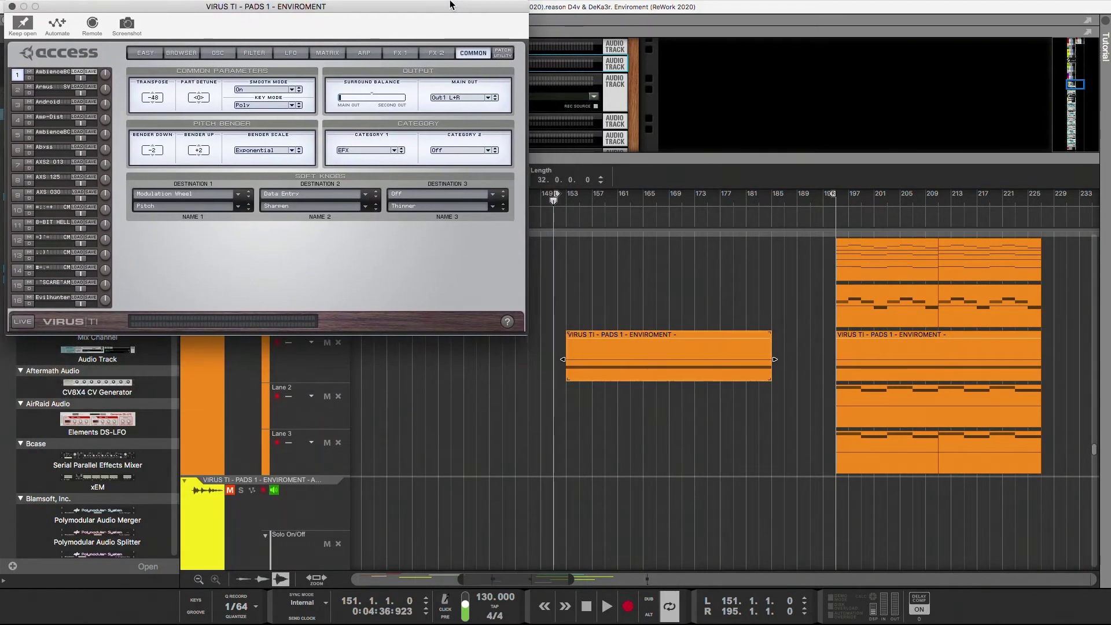
pyautogui.moveTo(195, 8); pyautogui.dragTo(209, 154)
pyautogui.click(189, 202)
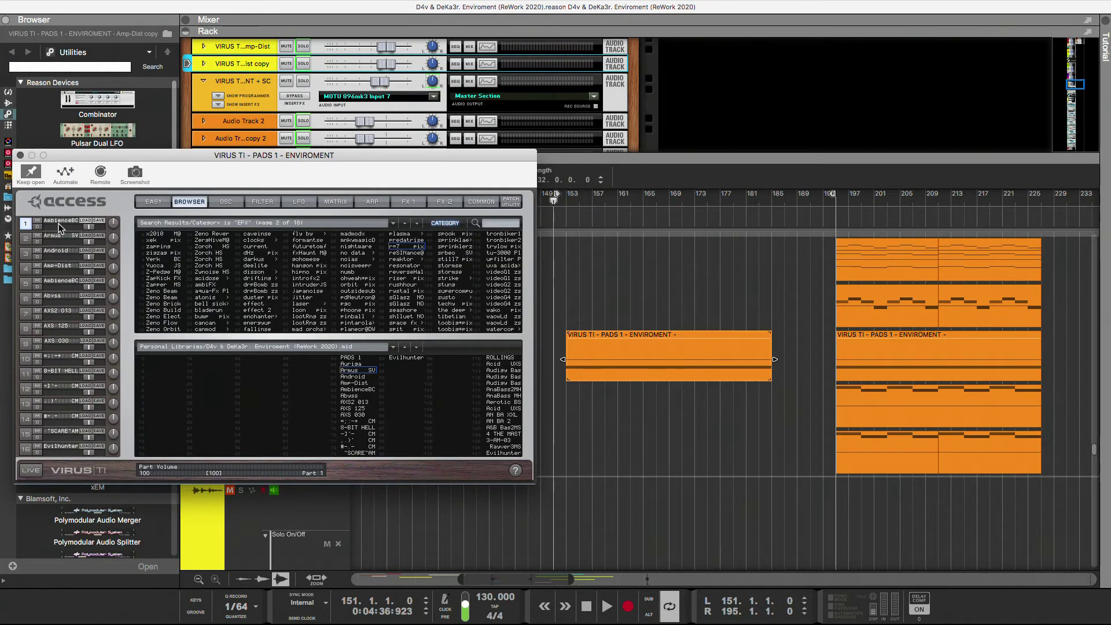
pyautogui.moveTo(58, 226); pyautogui.dragTo(249, 269)
pyautogui.moveTo(365, 382); pyautogui.dragTo(364, 387)
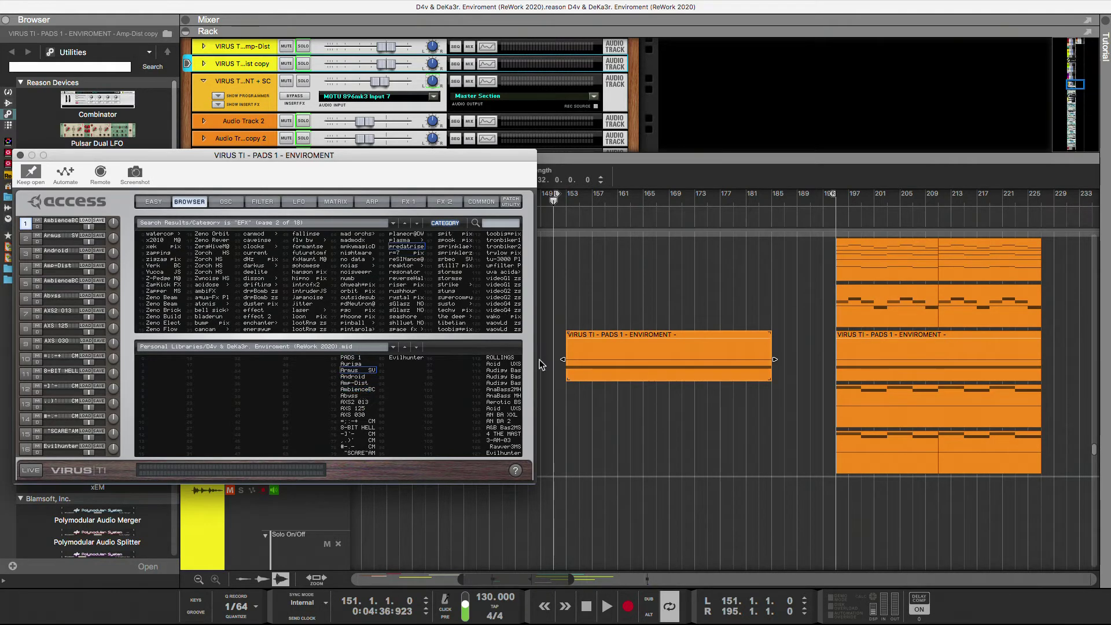
# Step: Label the copied MIDI clip at bar 153 "VIRUS TI - PADS 1 - ENVIROMENT - AmbienceBC"
pyautogui.click(606, 335)
pyautogui.click(676, 335)
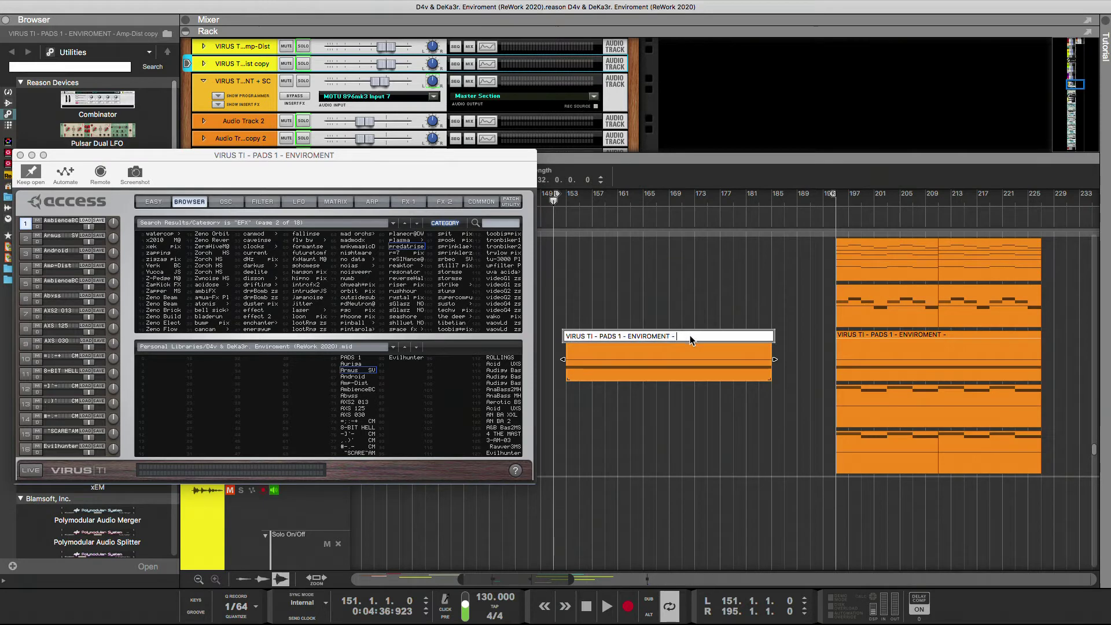
pyautogui.write('AmbienceBC')
pyautogui.press('Return')
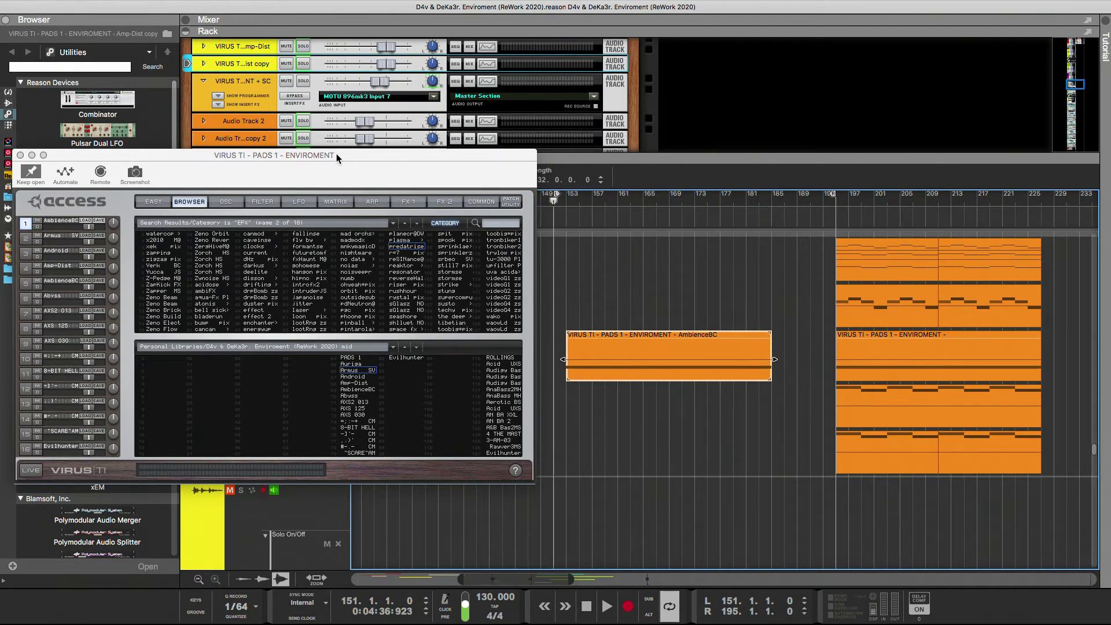
# Step: Duplicate the yellow Amp-Dist audio track to get an empty track for the AmbienceBC recording
pyautogui.moveTo(336, 153); pyautogui.dragTo(333, 92)
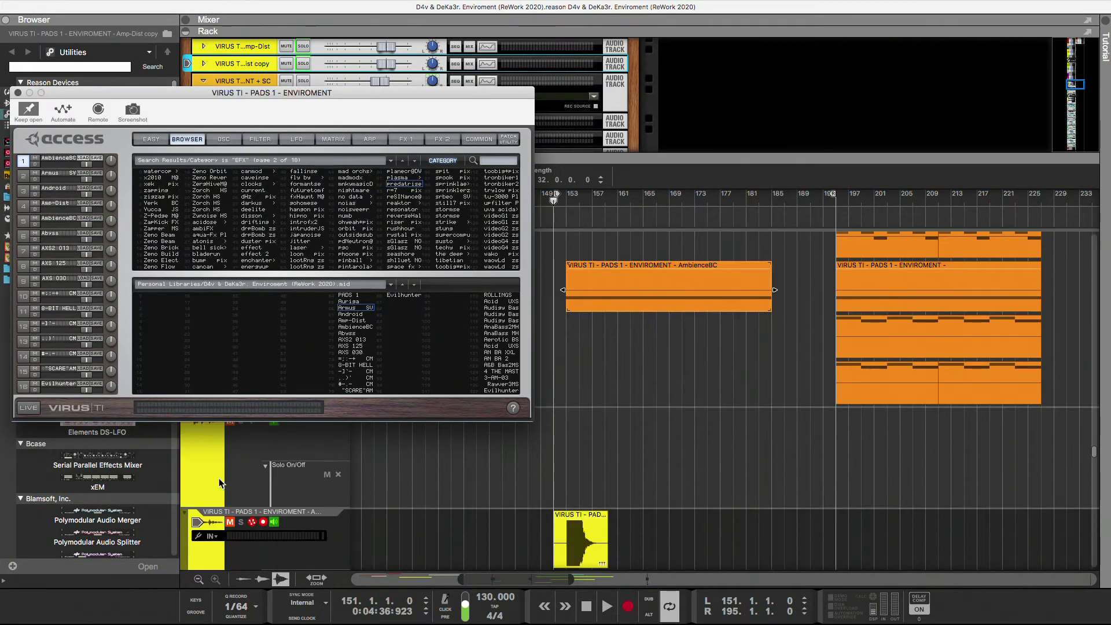
pyautogui.click(189, 483)
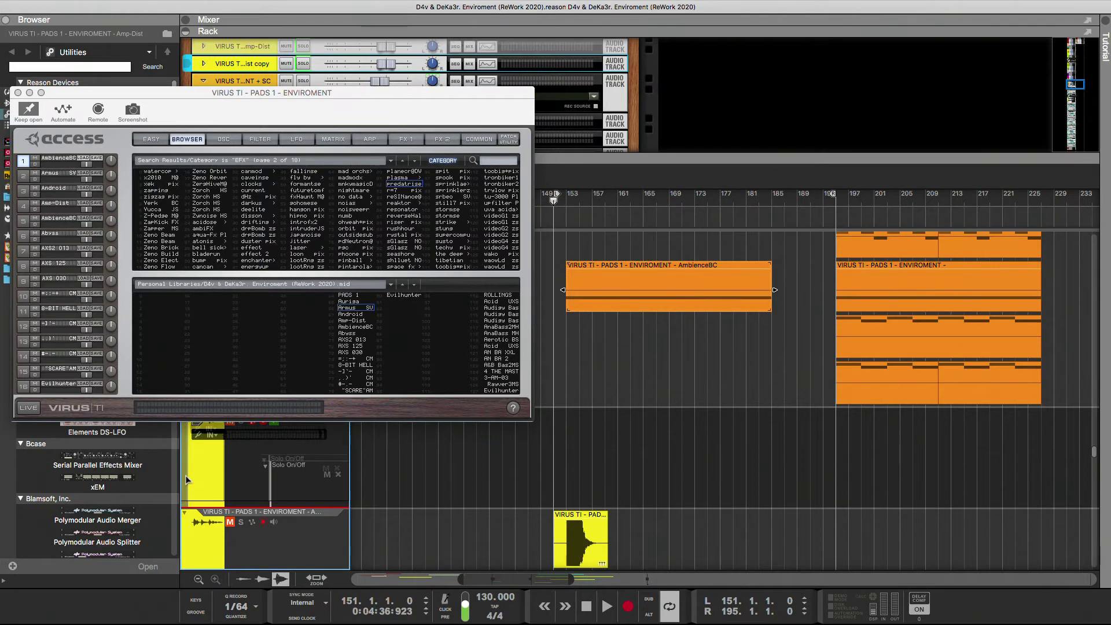
pyautogui.moveTo(187, 479); pyautogui.dragTo(190, 499)
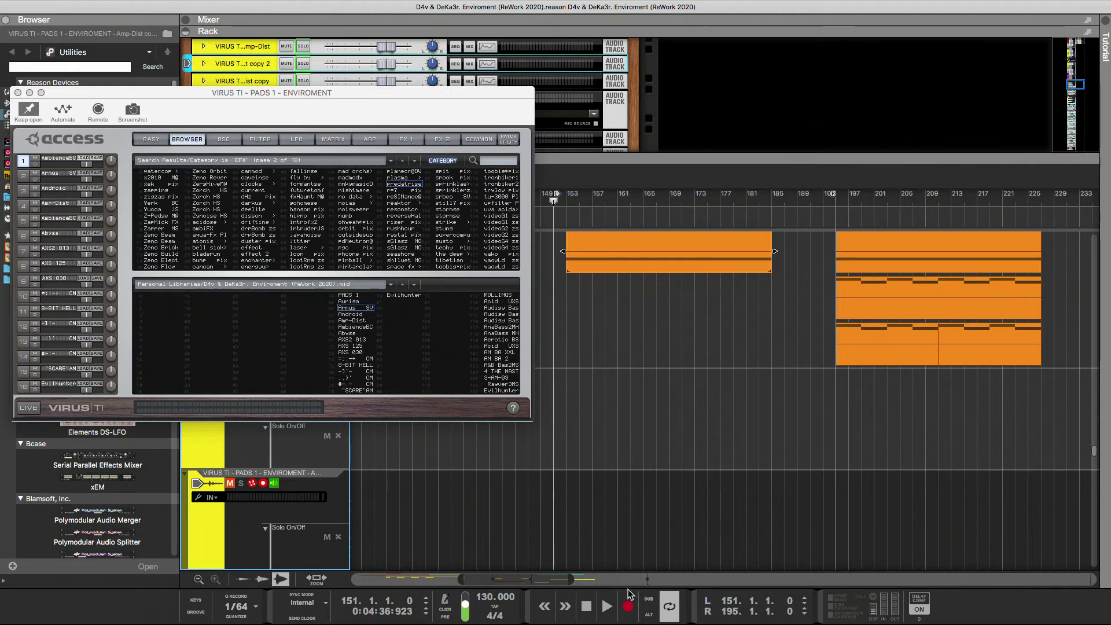
# Step: Record the new audio track from bar 151 to 187 and label the clip "VIRUS TI - PADS 1 - ENVIROMENT - AmbienceBC"
pyautogui.click(627, 603)
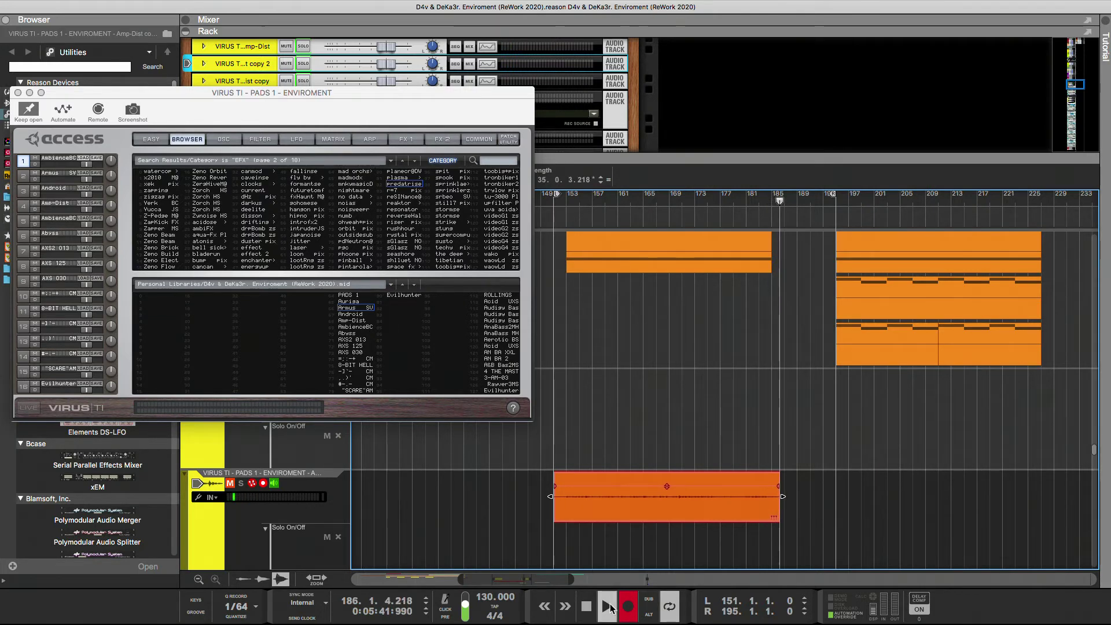
pyautogui.click(587, 608)
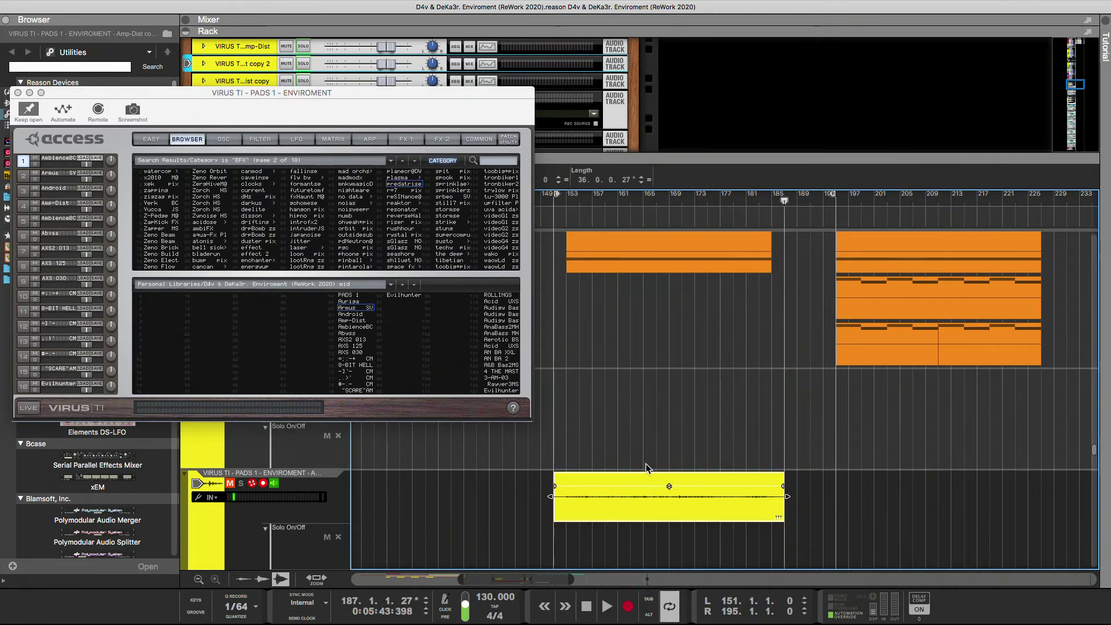
pyautogui.rightClick(612, 474)
pyautogui.click(622, 495)
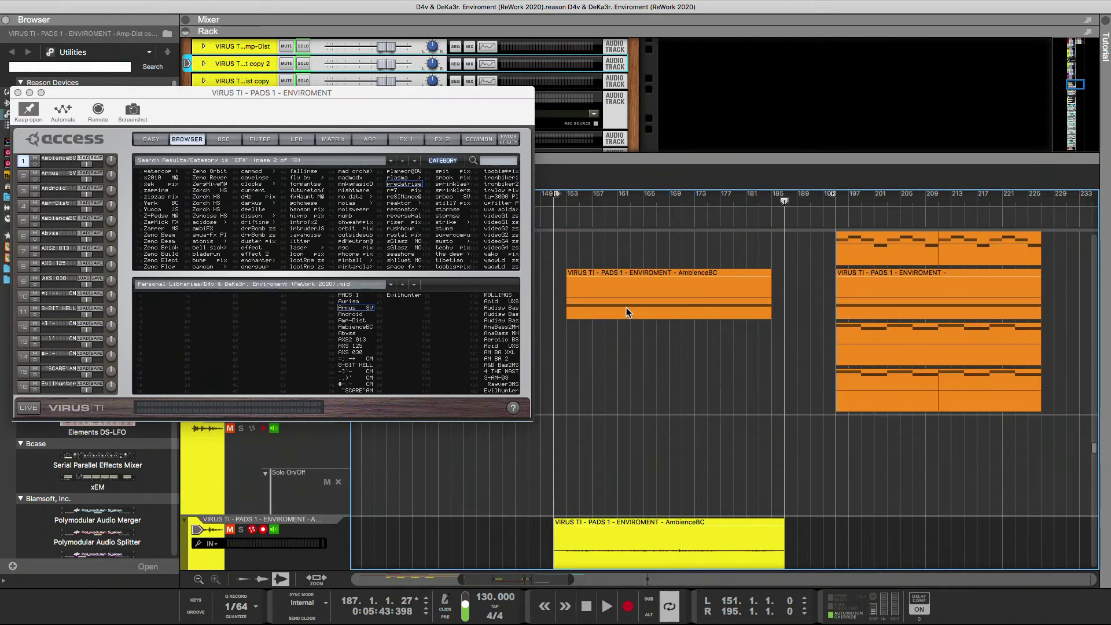
# Step: Move the AmbienceBC MIDI clip onto the new audio track below the recording and delete the recorded pitch bend automation clip
pyautogui.moveTo(626, 307); pyautogui.dragTo(624, 518)
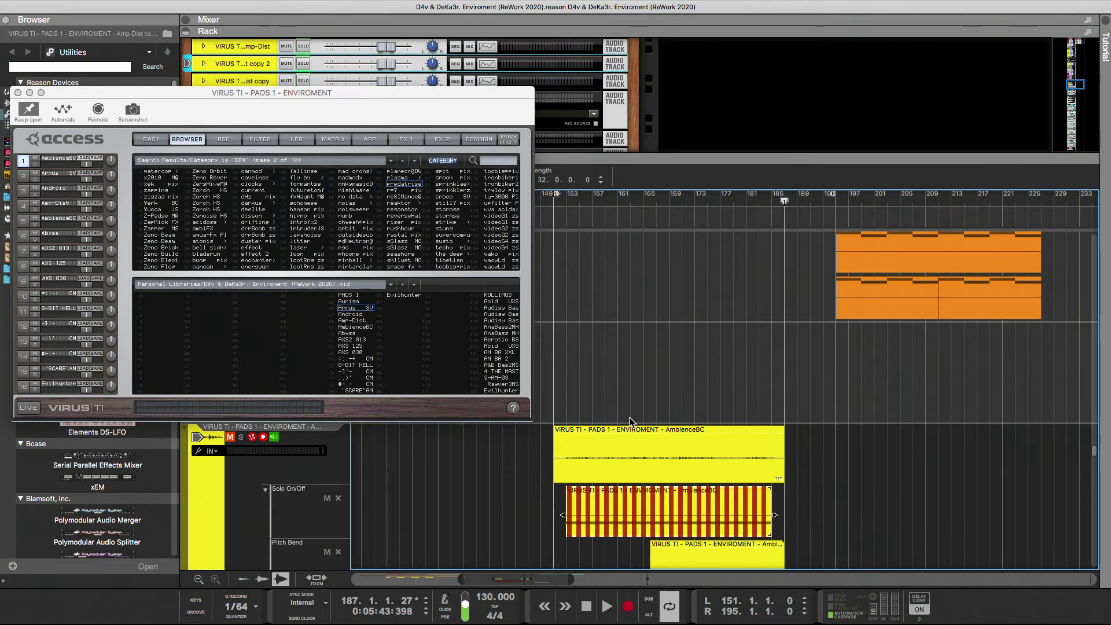
pyautogui.scroll(-5, 610, 515)
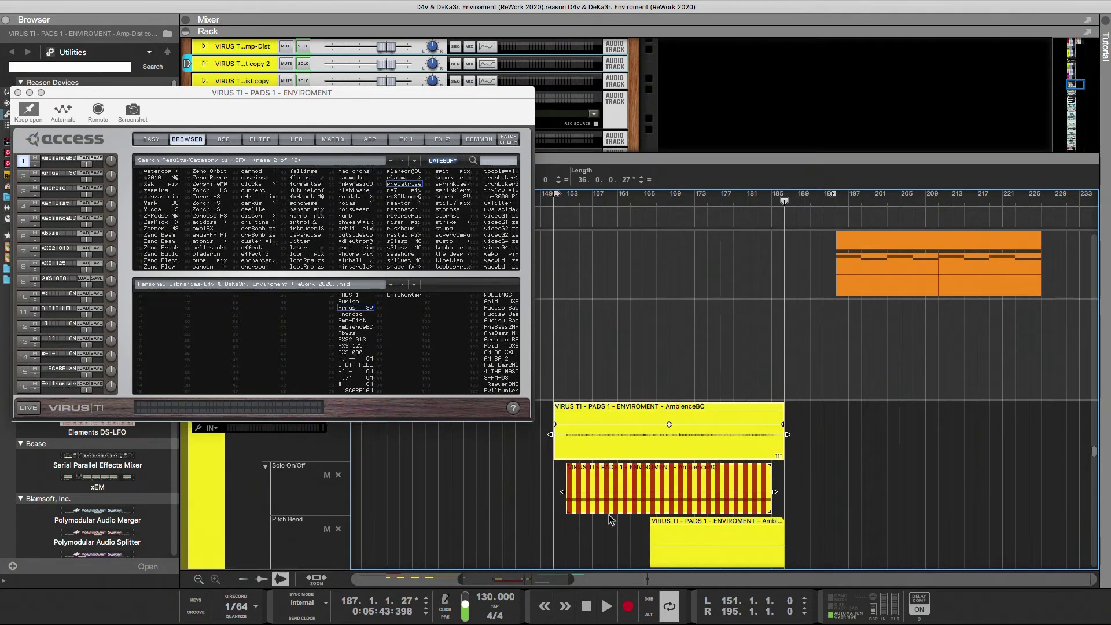
pyautogui.scroll(-1, 609, 517)
pyautogui.scroll(4, 609, 517)
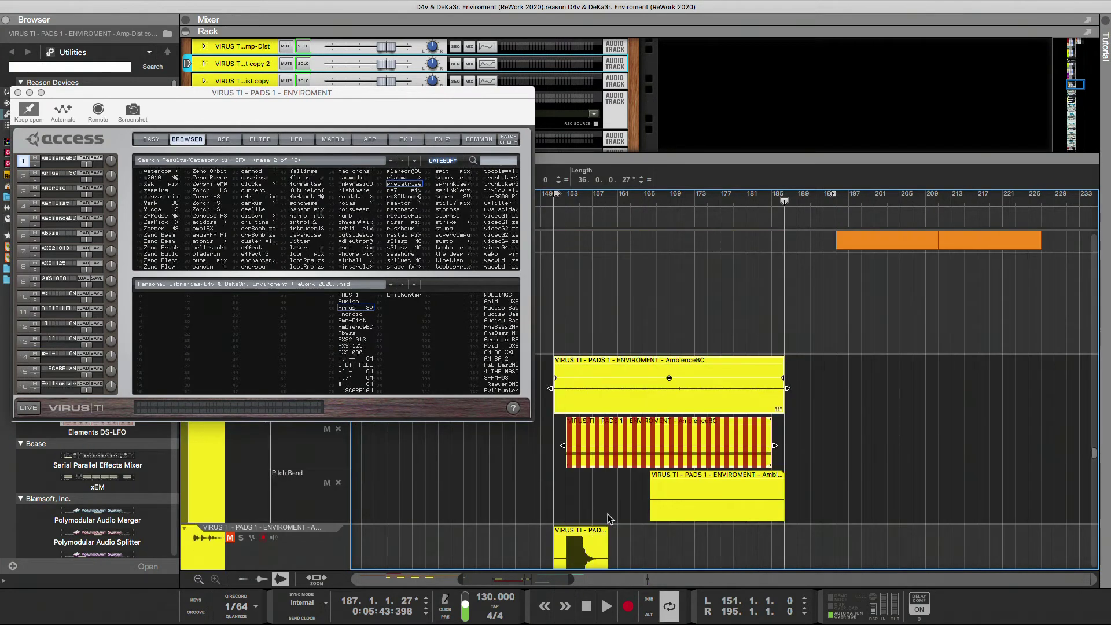
pyautogui.scroll(-1, 609, 517)
pyautogui.scroll(-2, 607, 514)
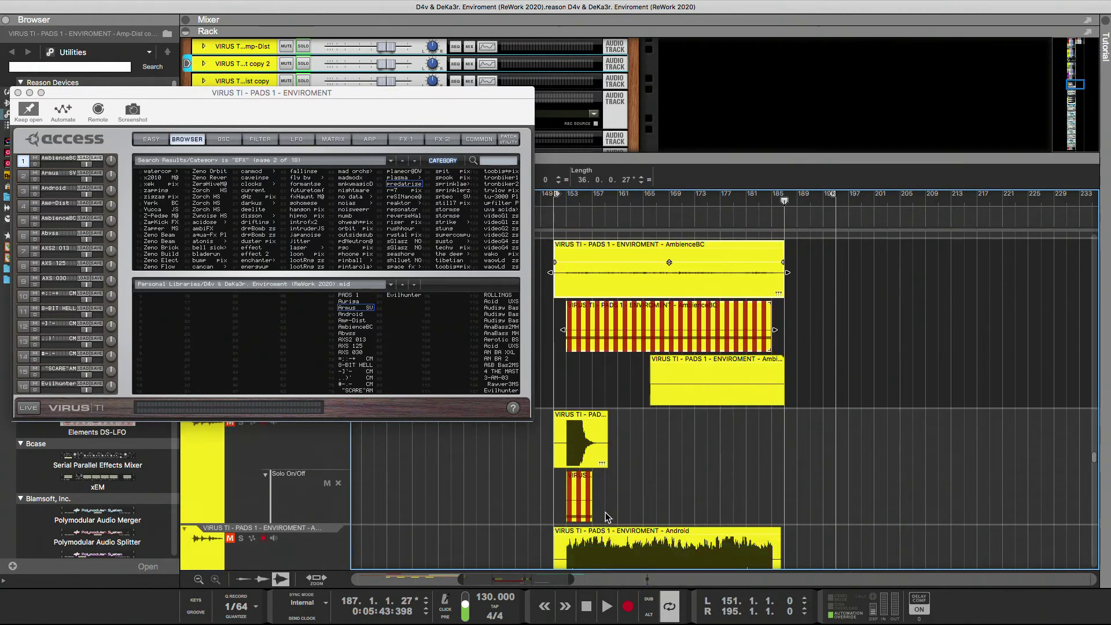
pyautogui.click(675, 382)
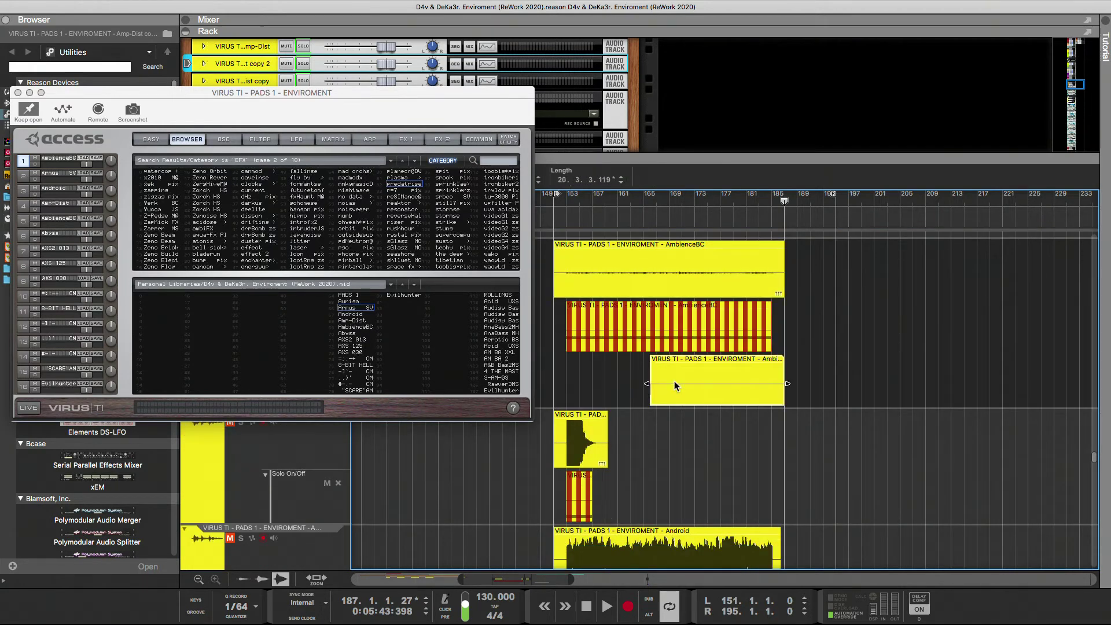
pyautogui.press('Delete')
# Step: Remove the Pitch Bend automation lane from the new AmbienceBC audio track
pyautogui.scroll(4, 666, 435)
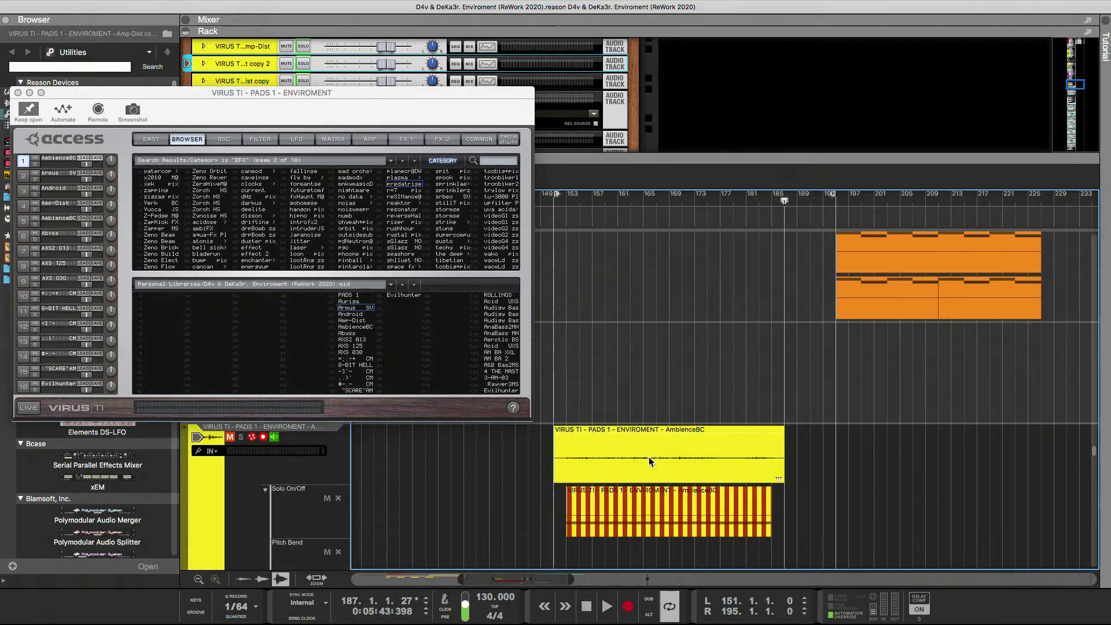
pyautogui.scroll(-1, 545, 503)
pyautogui.click(339, 505)
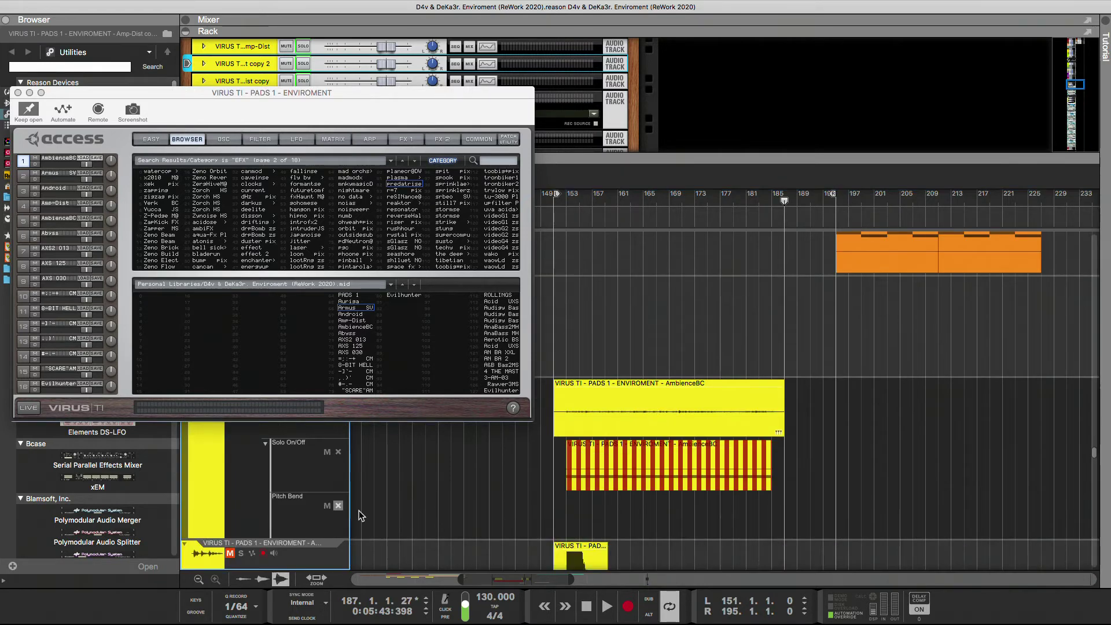
pyautogui.scroll(-2, 458, 529)
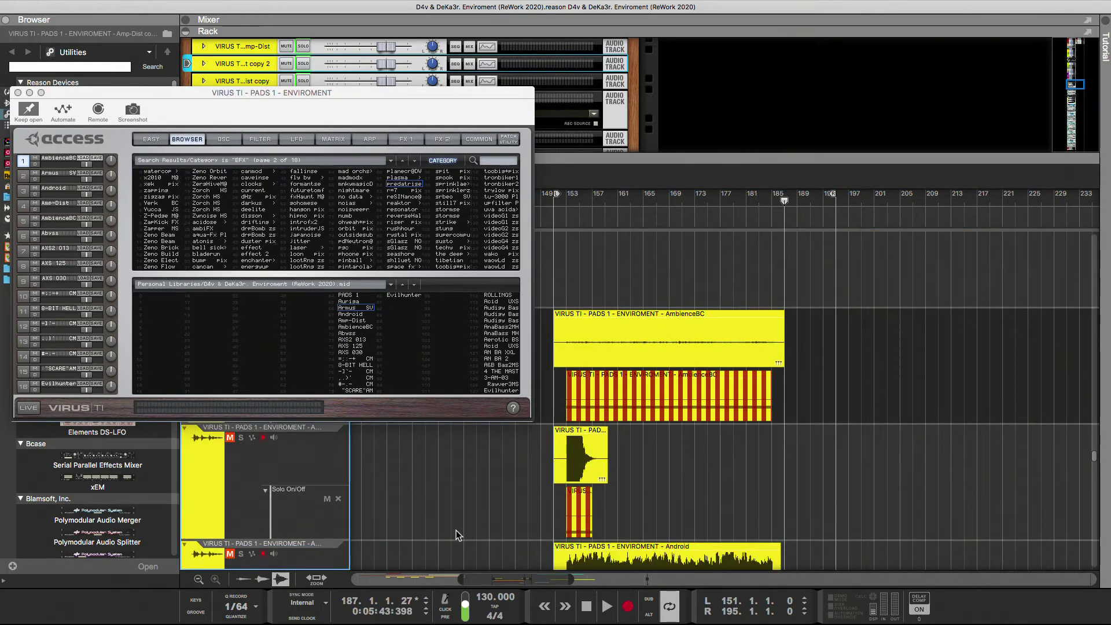
pyautogui.scroll(5, 456, 530)
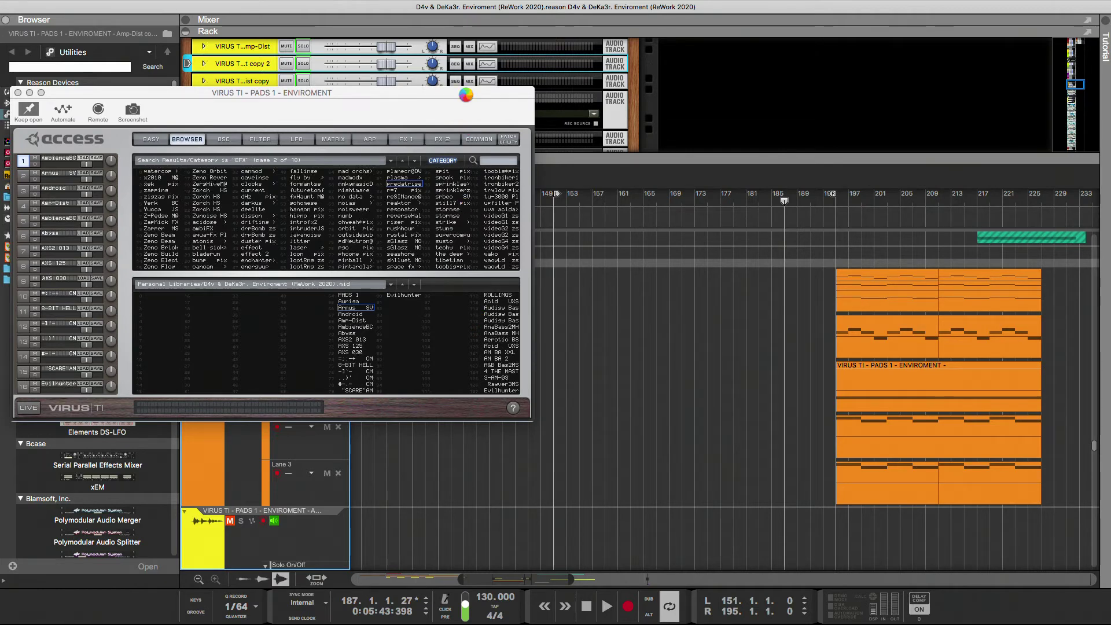
# Step: Search the Virus TI patch browser for "init" patches
pyautogui.moveTo(151, 296); pyautogui.dragTo(66, 219)
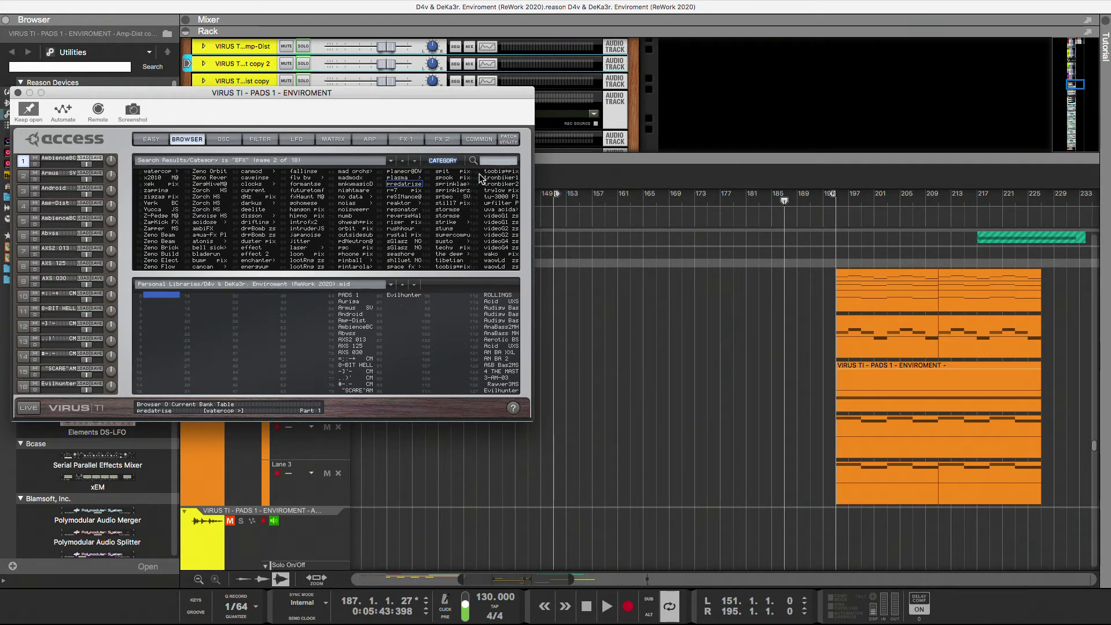
pyautogui.click(495, 160)
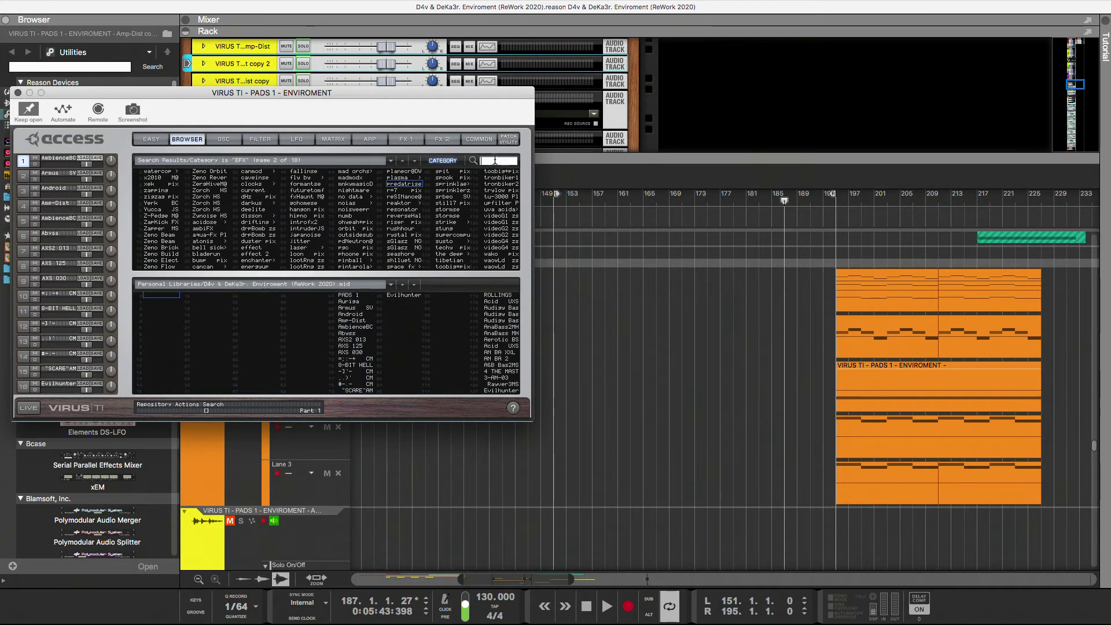
pyautogui.write('IN')
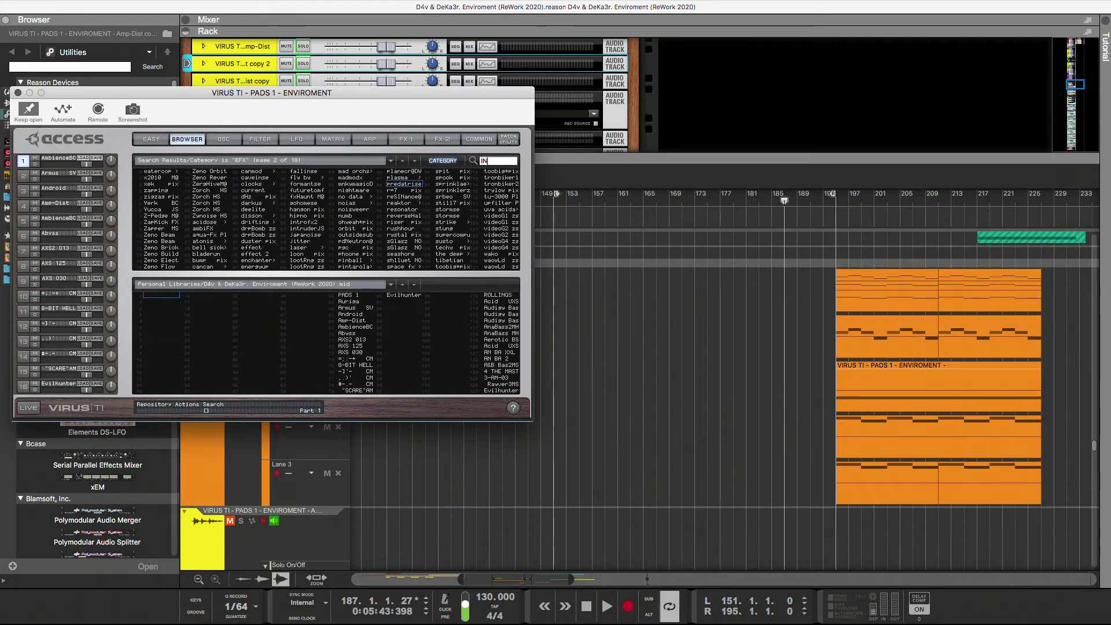
pyautogui.press('Return')
pyautogui.click(497, 161)
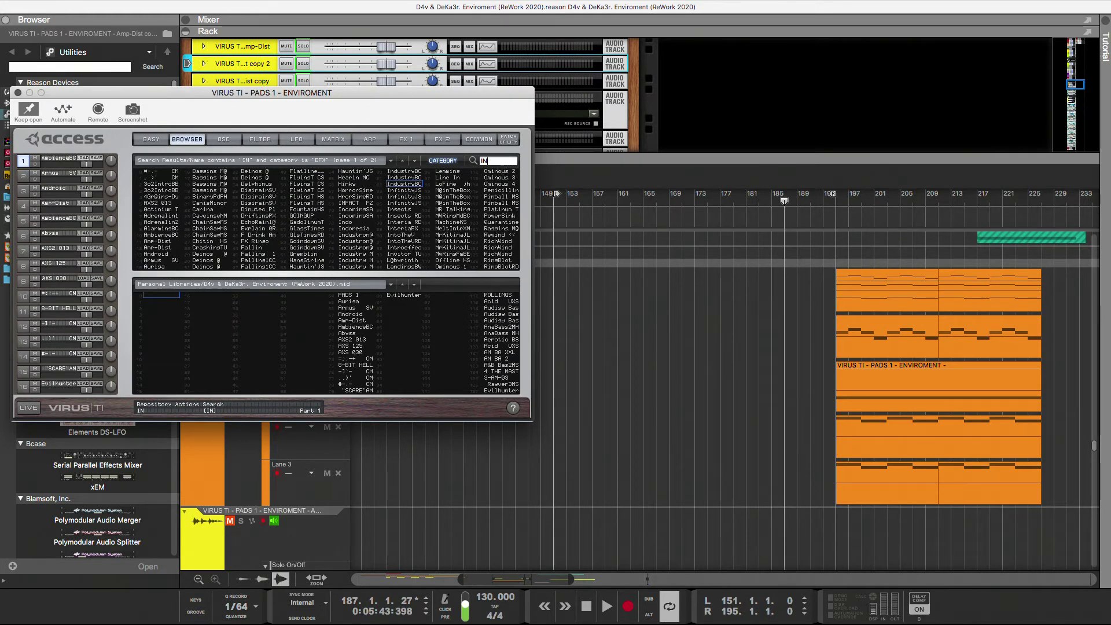
pyautogui.write('I')
pyautogui.press('Return')
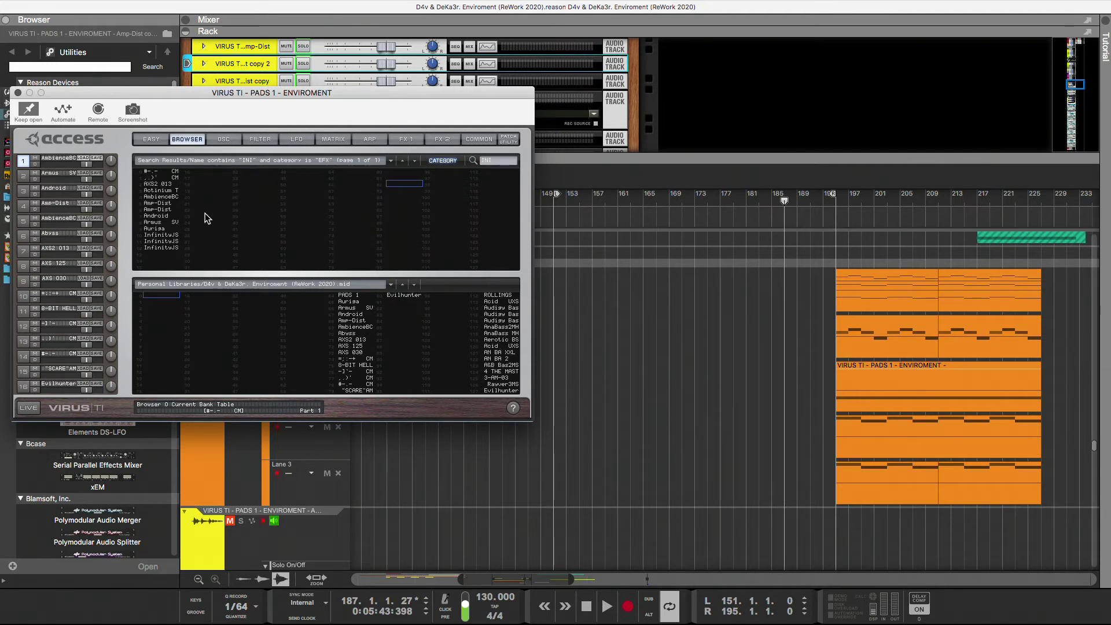
pyautogui.click(493, 161)
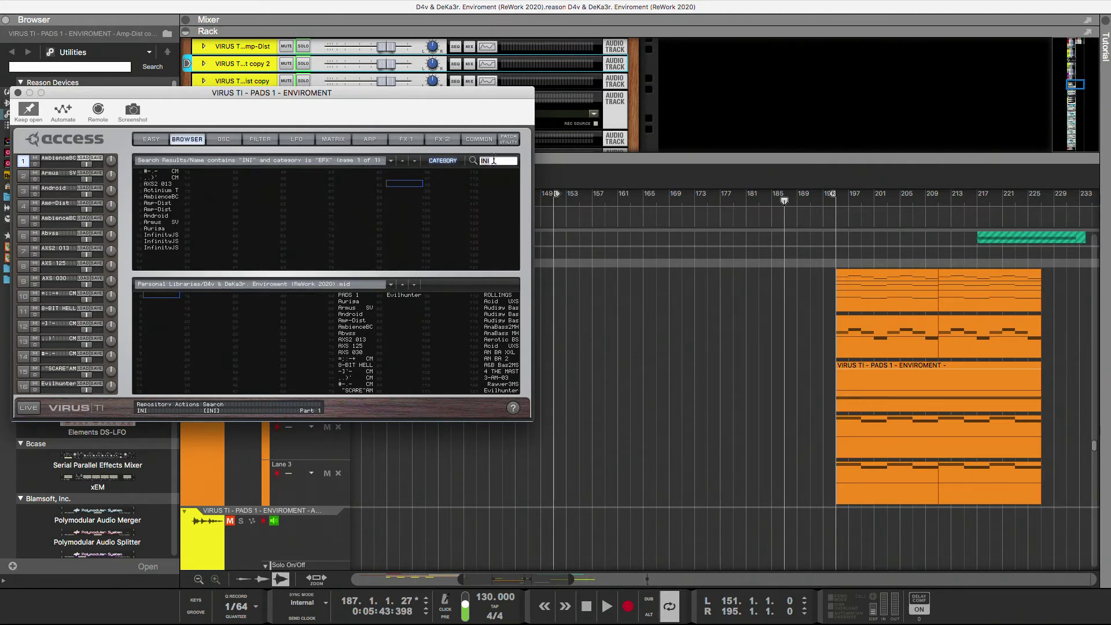
pyautogui.write('t')
pyautogui.press('Return')
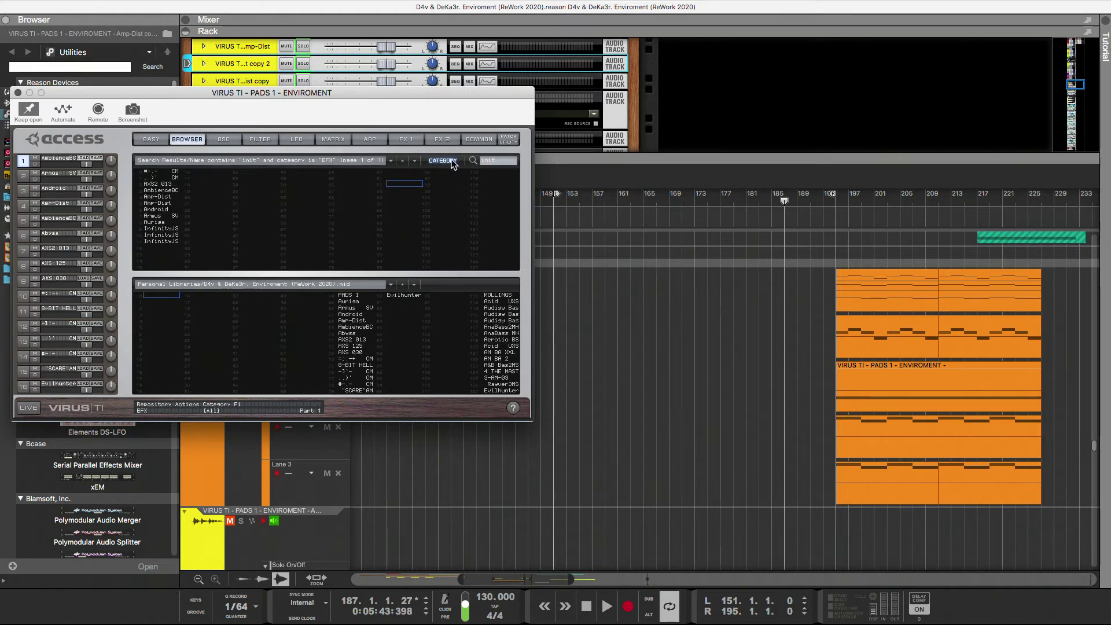
# Step: Widen the patch category filter to All and load the -INIT- patch into parts 3, 4 and 5
pyautogui.click(501, 160)
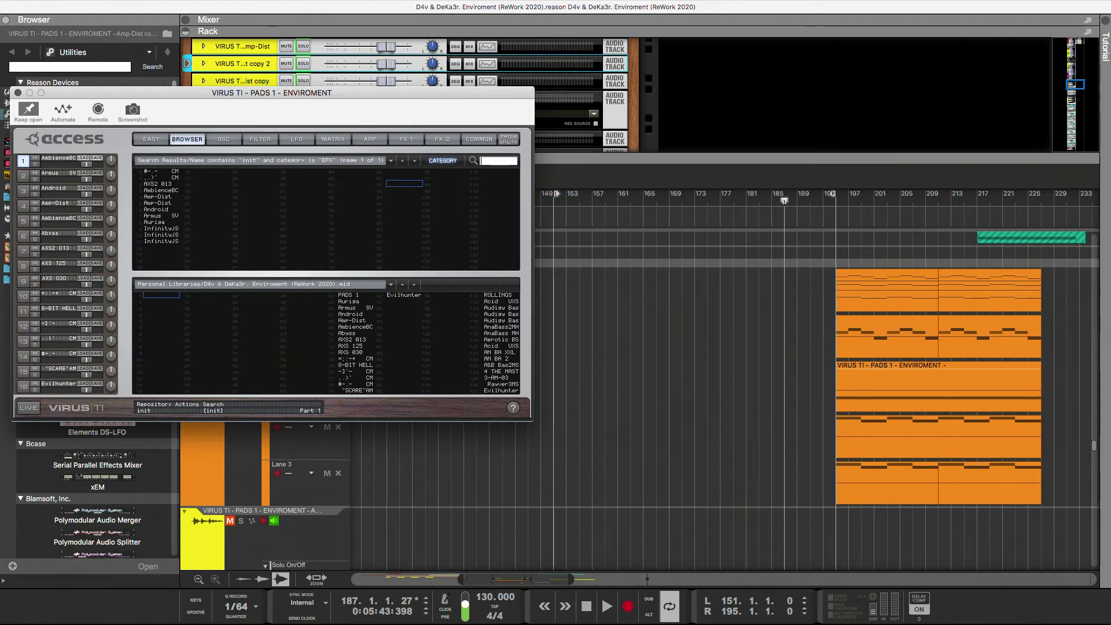
pyautogui.click(446, 209)
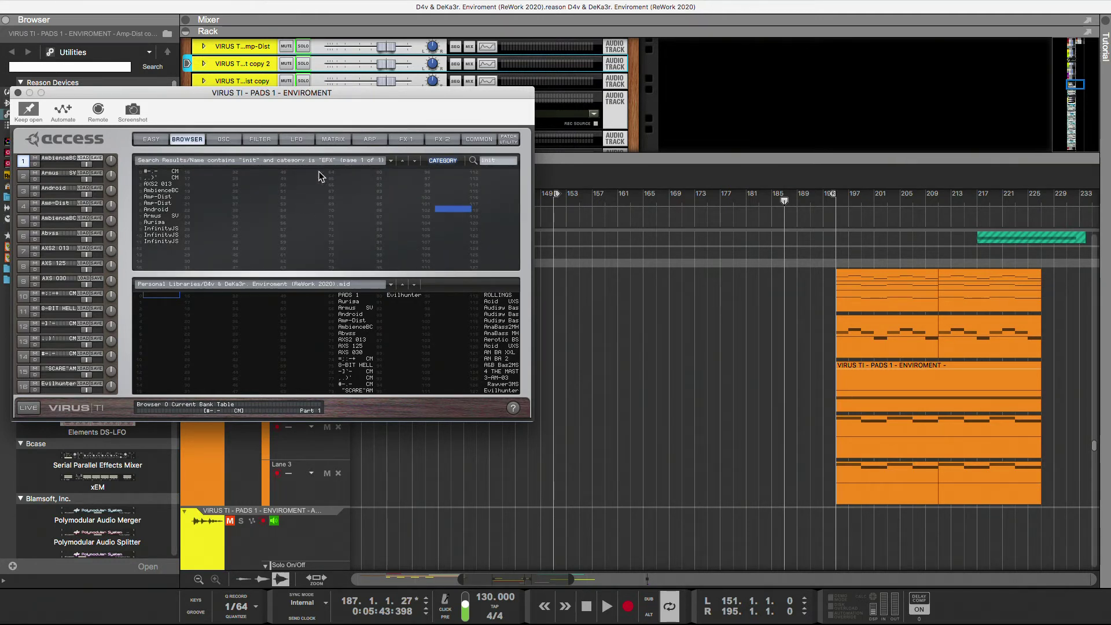
pyautogui.click(414, 161)
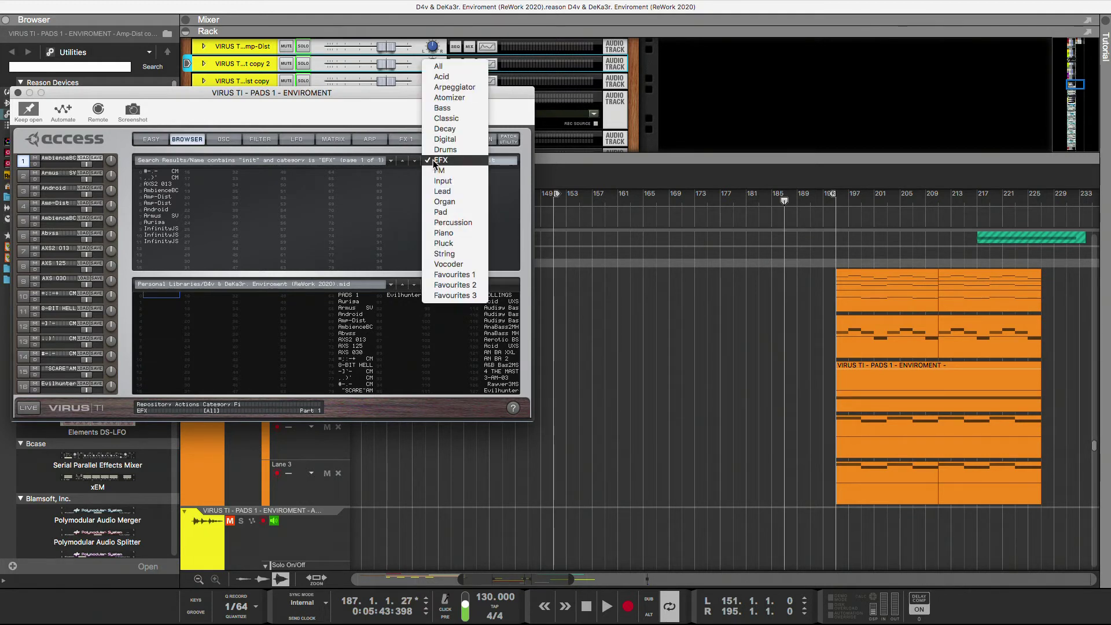
pyautogui.click(452, 65)
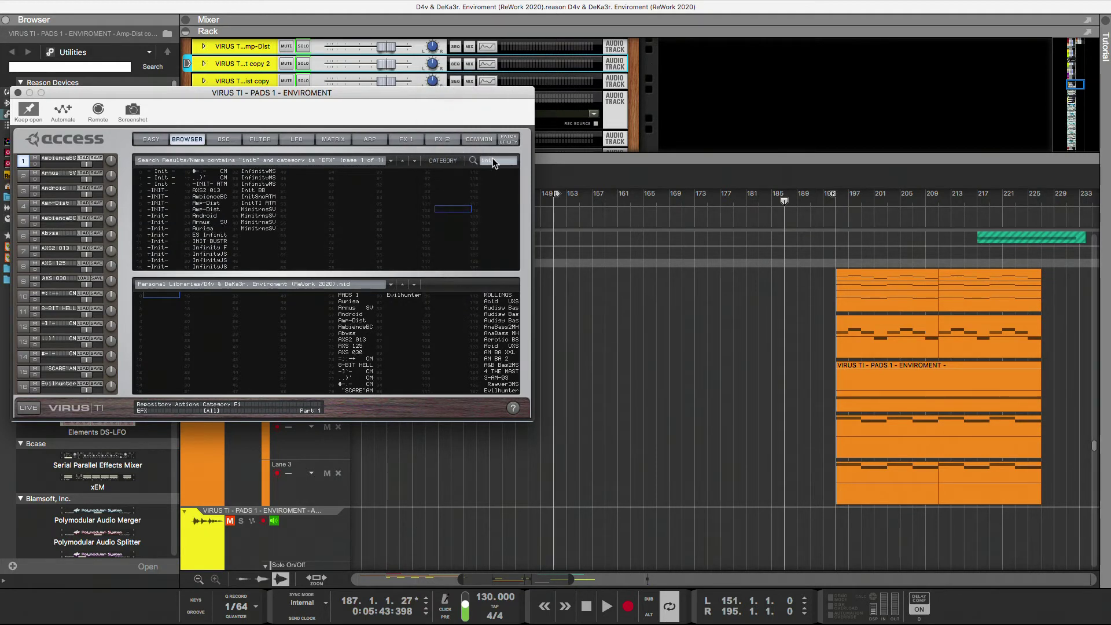
pyautogui.click(159, 191)
pyautogui.moveTo(159, 194); pyautogui.dragTo(52, 189)
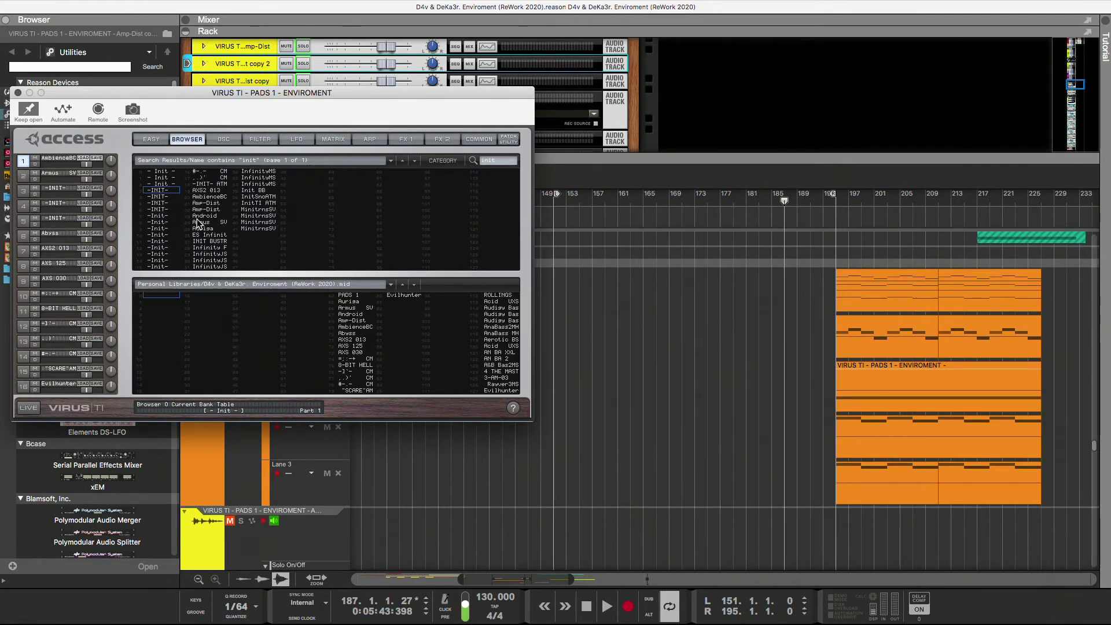
# Step: Return the patch category filter to EFX and clear the "init" search text
pyautogui.click(446, 162)
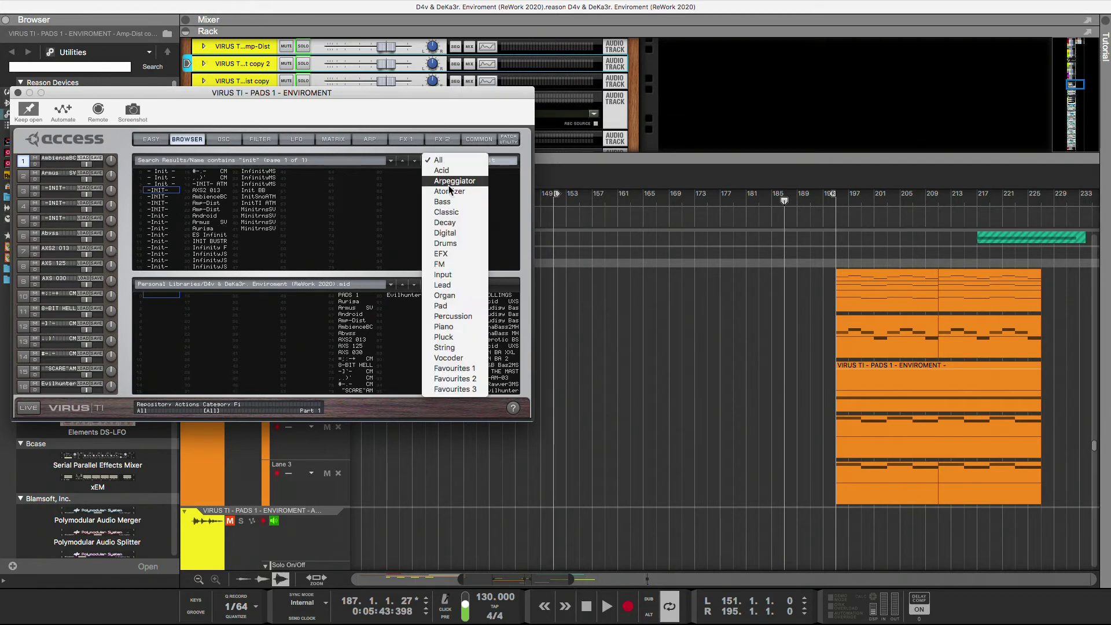
pyautogui.click(451, 255)
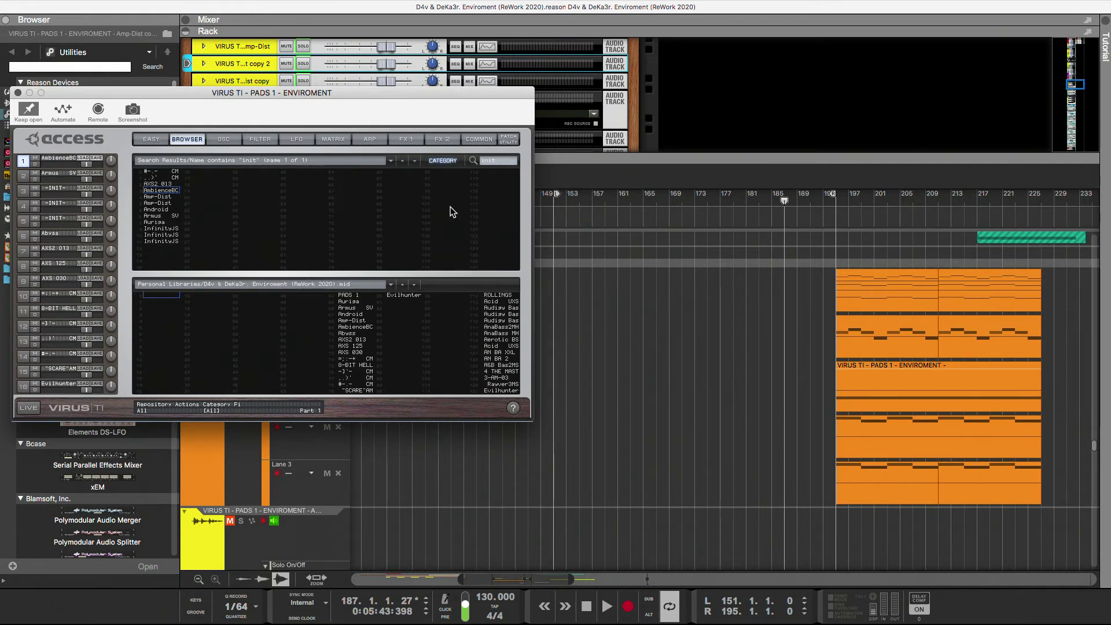
pyautogui.click(501, 161)
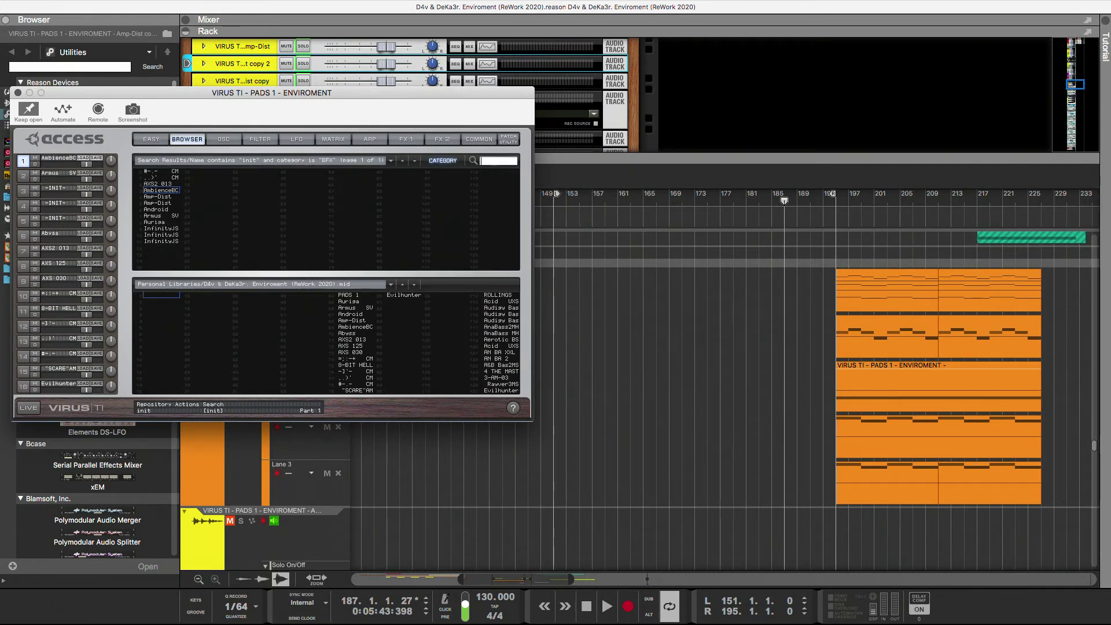
pyautogui.click(415, 162)
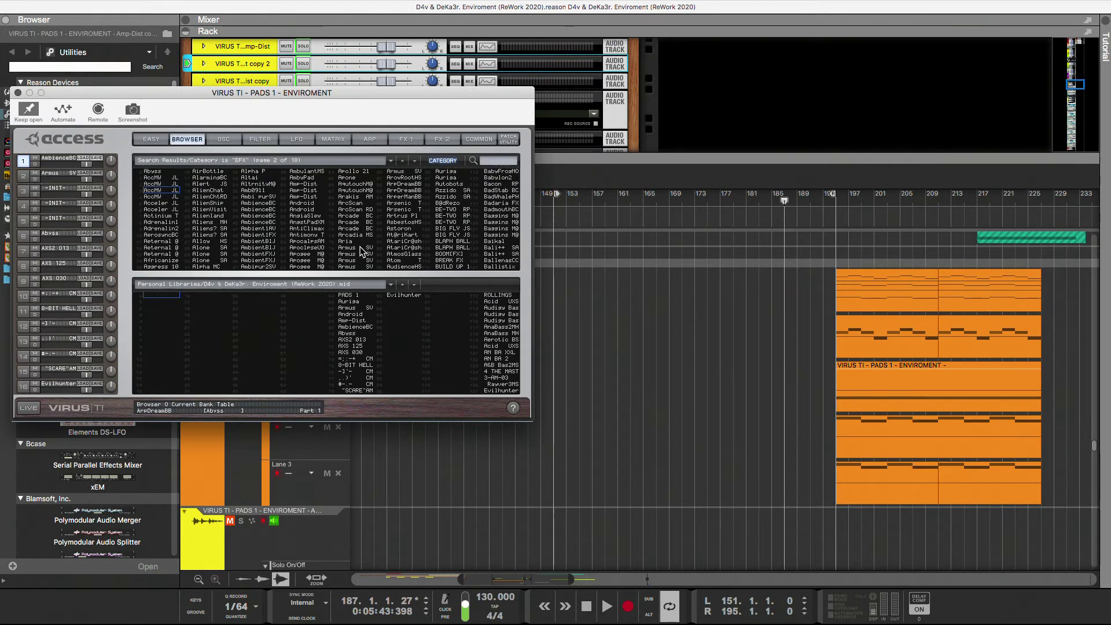
# Step: Copy the Abyss patch from part 6 into part 1
pyautogui.moveTo(103, 226)
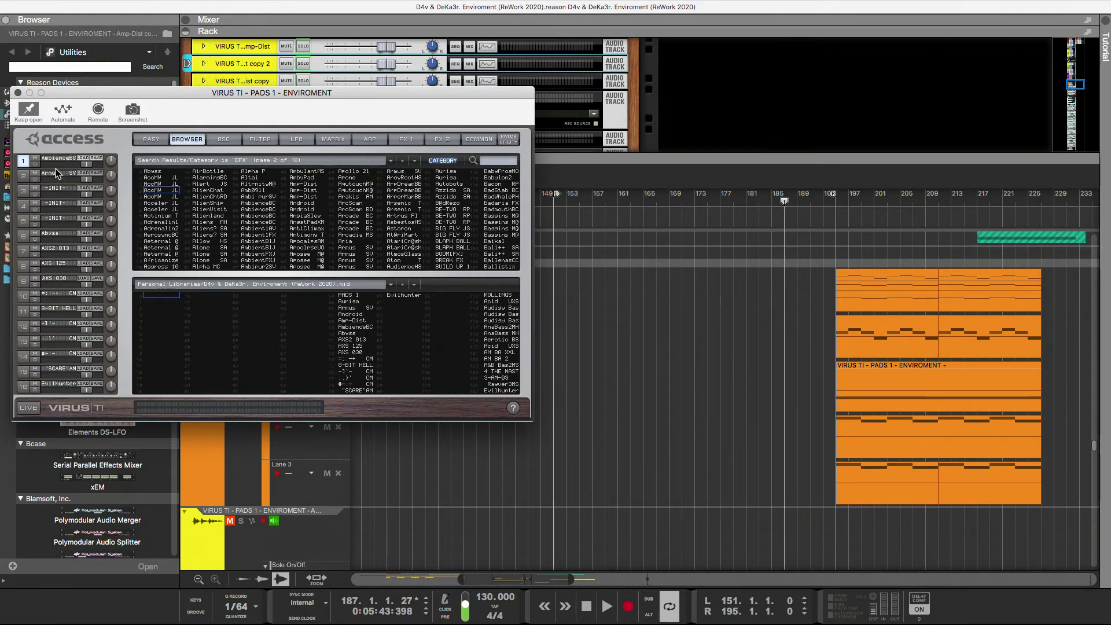
pyautogui.moveTo(51, 158); pyautogui.dragTo(336, 248)
pyautogui.moveTo(359, 333); pyautogui.dragTo(359, 334)
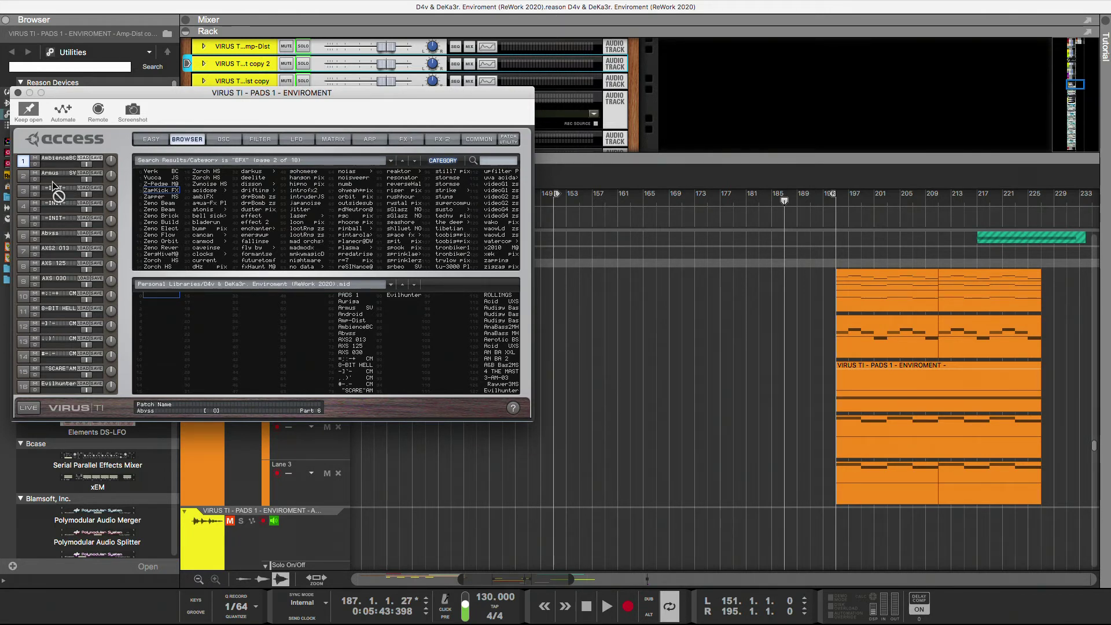
pyautogui.moveTo(53, 185); pyautogui.dragTo(58, 160)
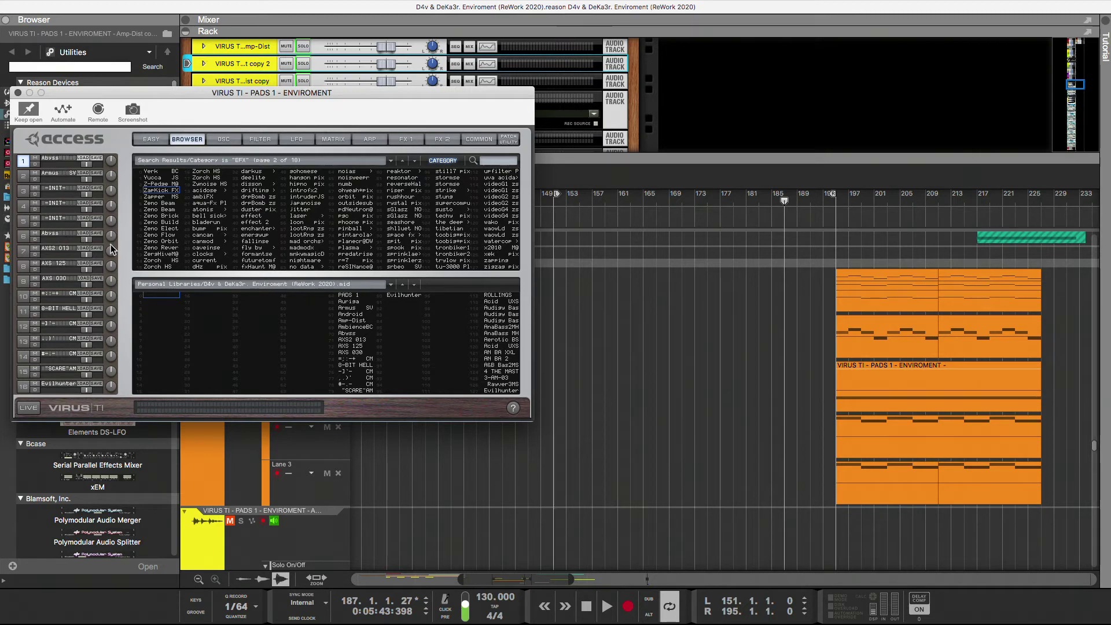
# Step: Copy the 16-bar MIDI clip at bar 195 in the second orange row to bar 153 and play from there
pyautogui.press('space')
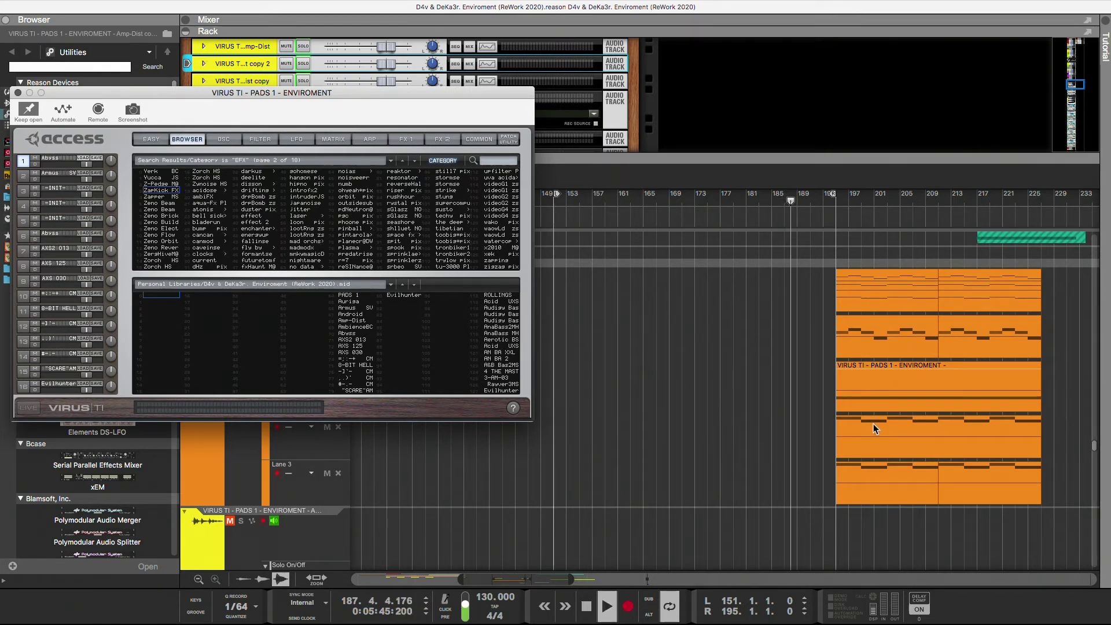
pyautogui.moveTo(878, 345); pyautogui.dragTo(608, 345)
pyautogui.moveTo(565, 203); pyautogui.dragTo(564, 202)
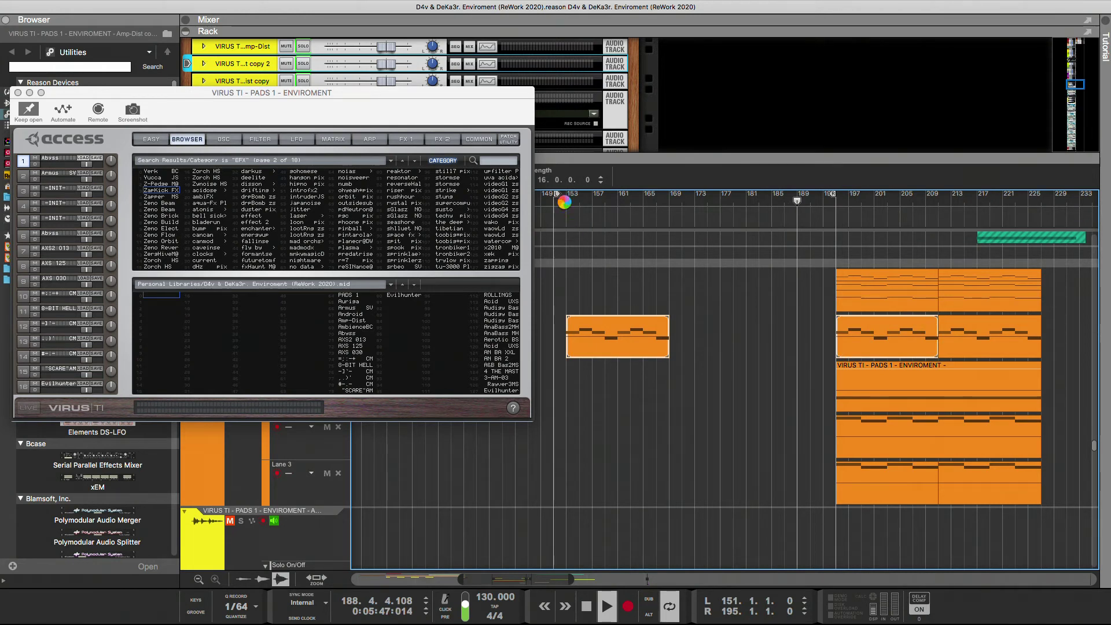
pyautogui.click(565, 202)
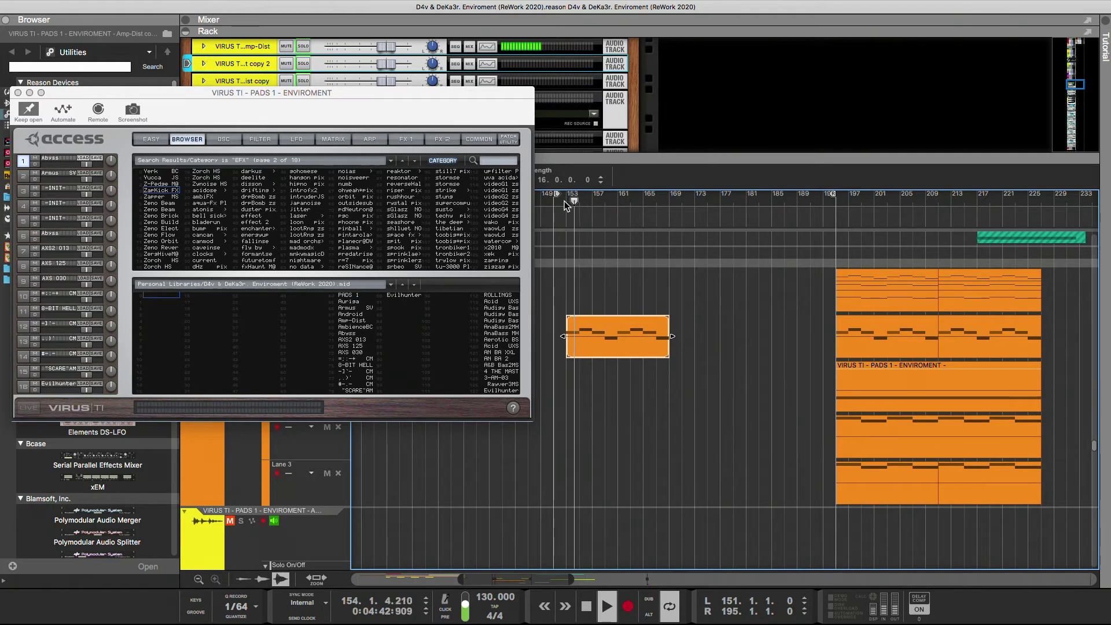
pyautogui.scroll(1, 564, 200)
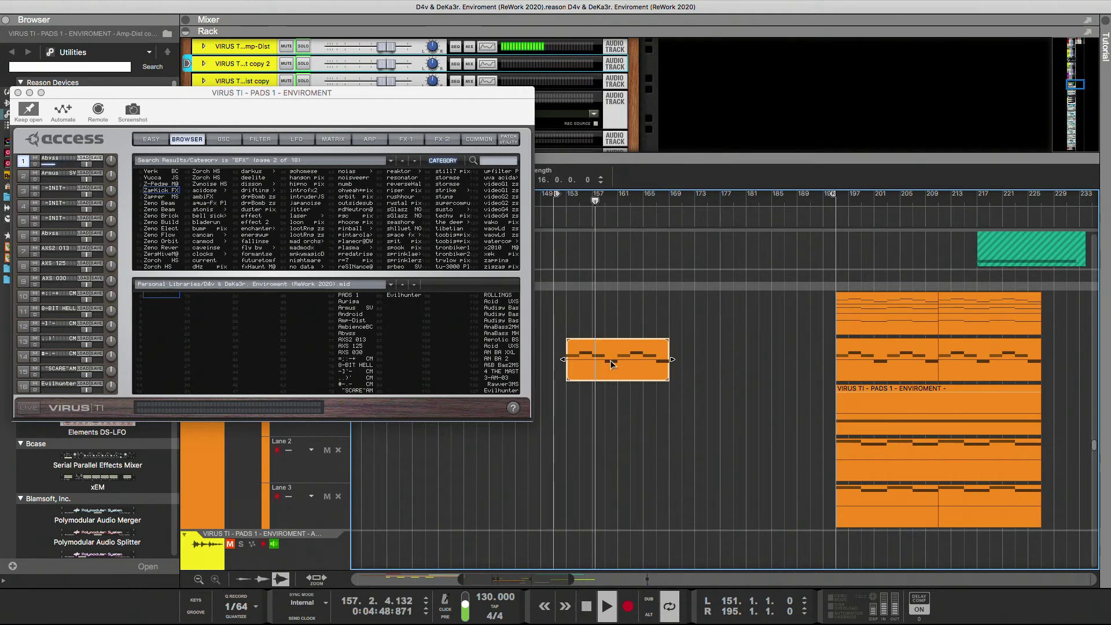
# Step: Try a copy of the Lane 2 clip at bar 153 in place of the 16-bar clip
pyautogui.moveTo(612, 363); pyautogui.dragTo(765, 360)
pyautogui.moveTo(879, 469); pyautogui.dragTo(599, 456)
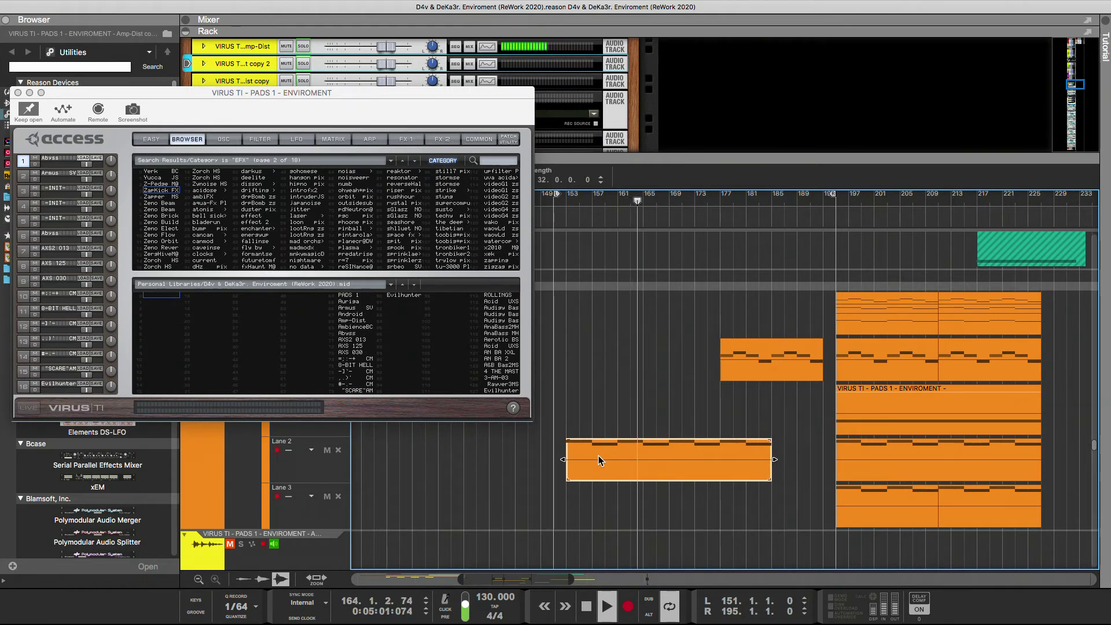
pyautogui.press('Delete')
pyautogui.moveTo(743, 356); pyautogui.dragTo(598, 372)
# Step: Place a second copy of the 16-bar clip at bar 169 and restart playback from bar 153
pyautogui.rightClick(596, 370)
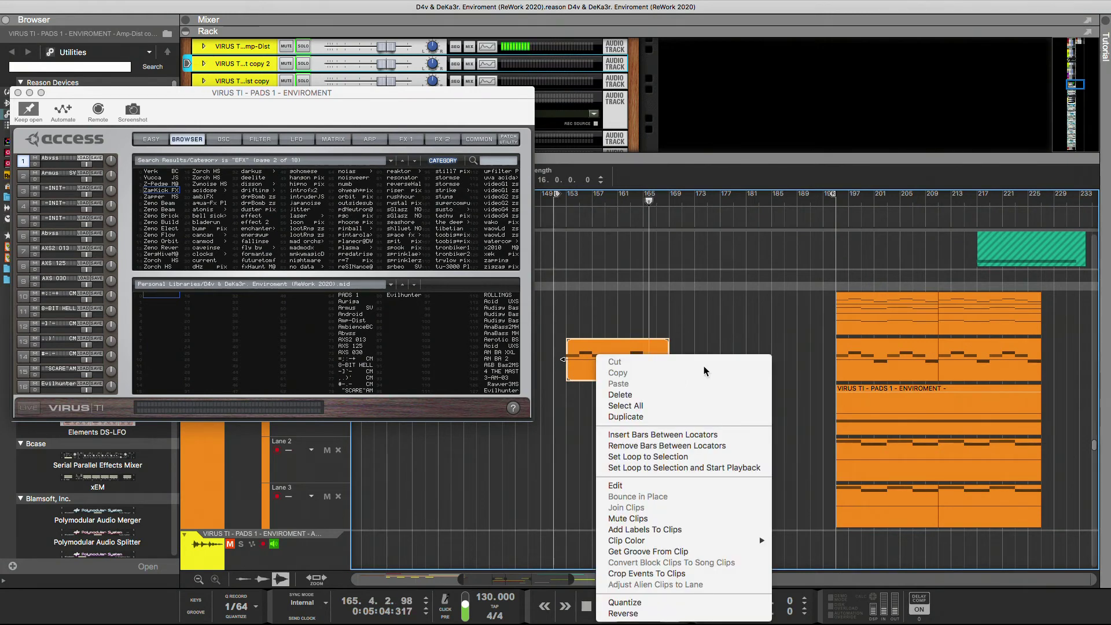
pyautogui.click(685, 317)
pyautogui.moveTo(660, 350); pyautogui.dragTo(728, 348)
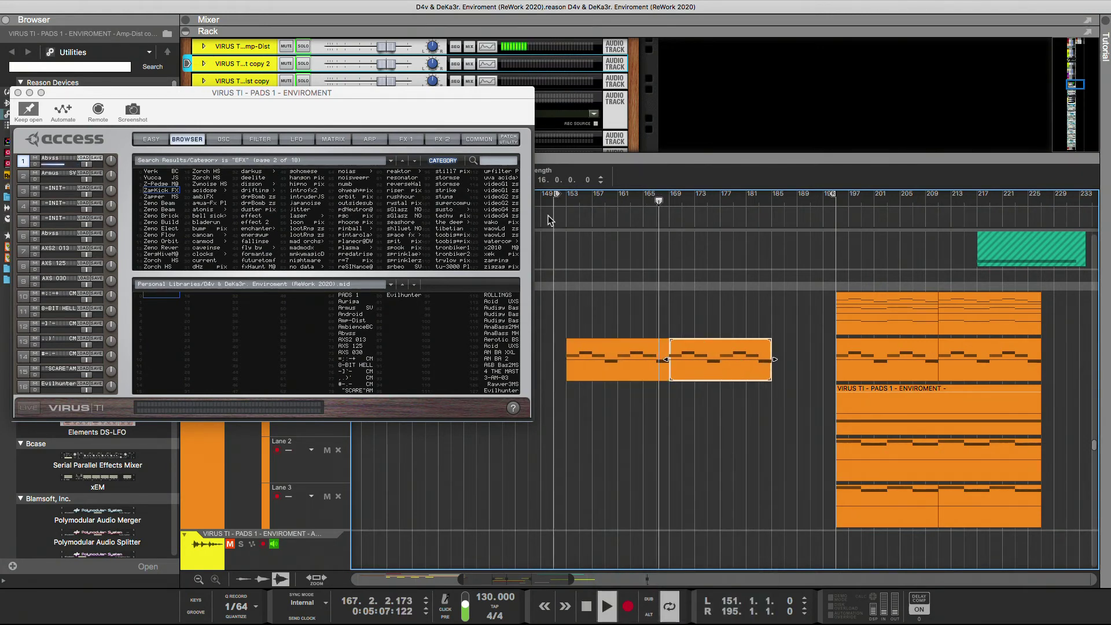
pyautogui.click(563, 199)
# Step: Set the transpose of part 1's Abyss patch to -24 and raise oscillator 3's semitone value
pyautogui.click(473, 138)
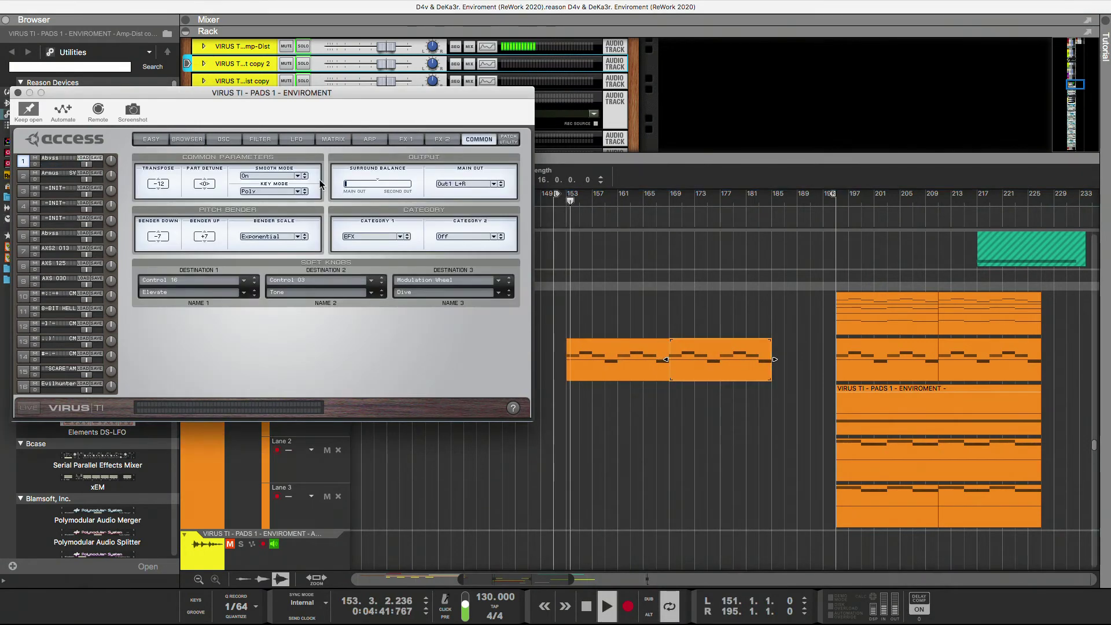
pyautogui.moveTo(161, 191); pyautogui.dragTo(164, 214)
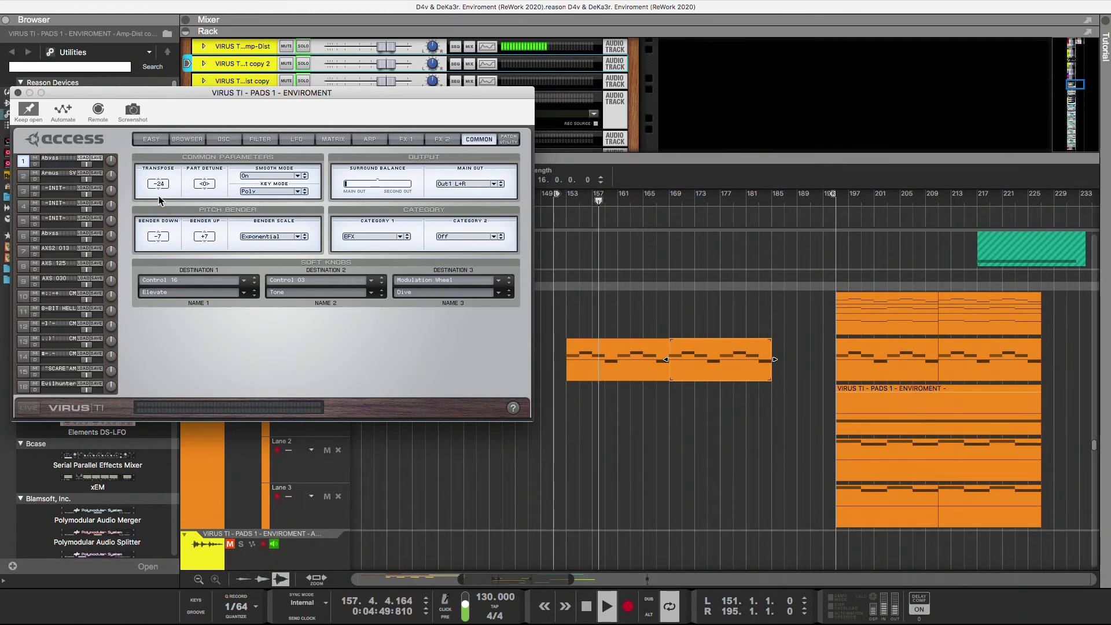
pyautogui.click(269, 142)
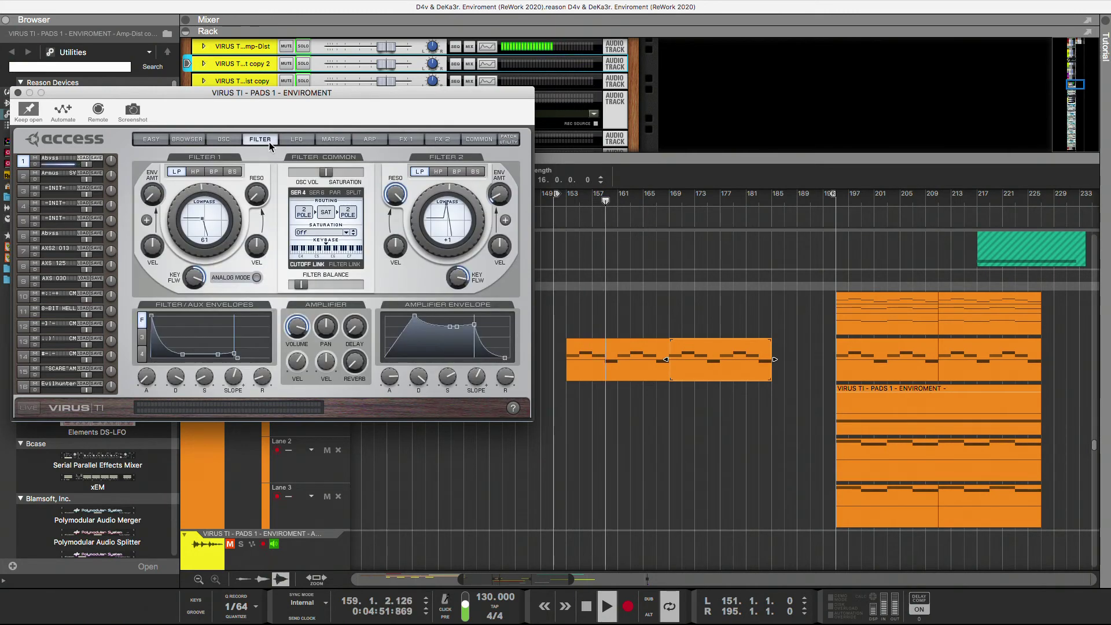
pyautogui.click(226, 139)
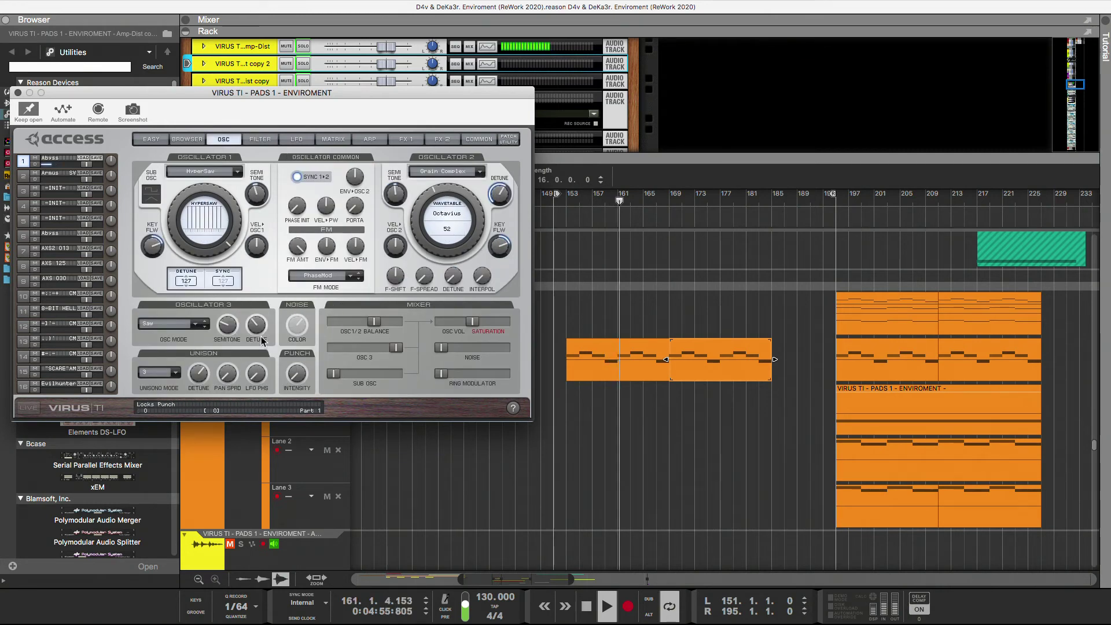
pyautogui.moveTo(230, 326); pyautogui.dragTo(231, 314)
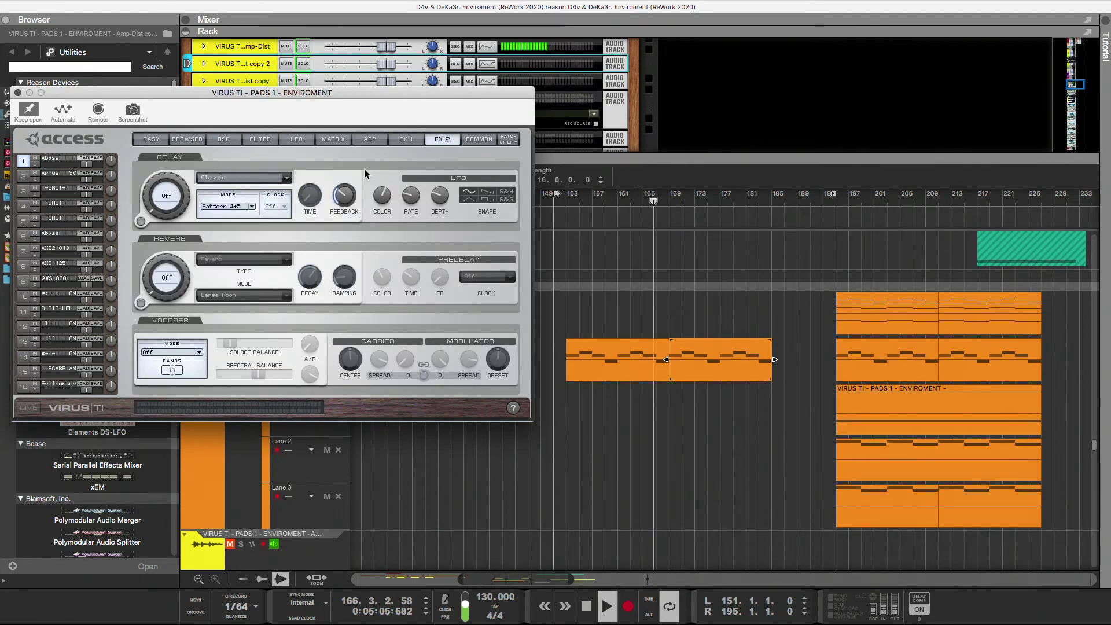
# Step: Look through the Abyss patch's effects, arpeggiator, matrix and LFO settings and set filter 2's resonance to 90
pyautogui.click(412, 141)
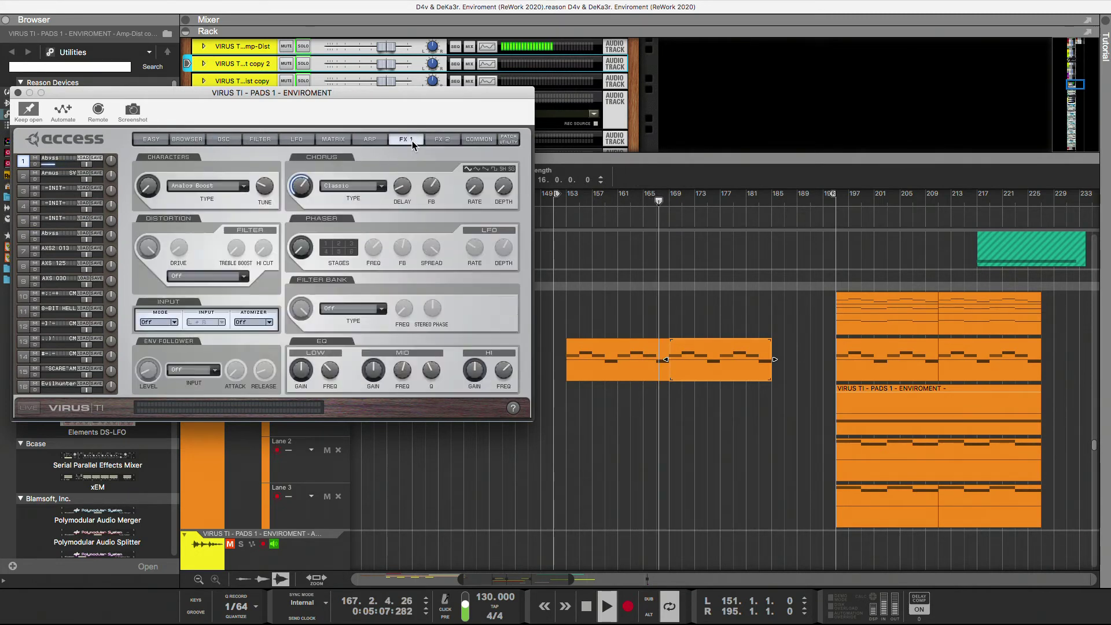
pyautogui.click(369, 141)
pyautogui.click(338, 141)
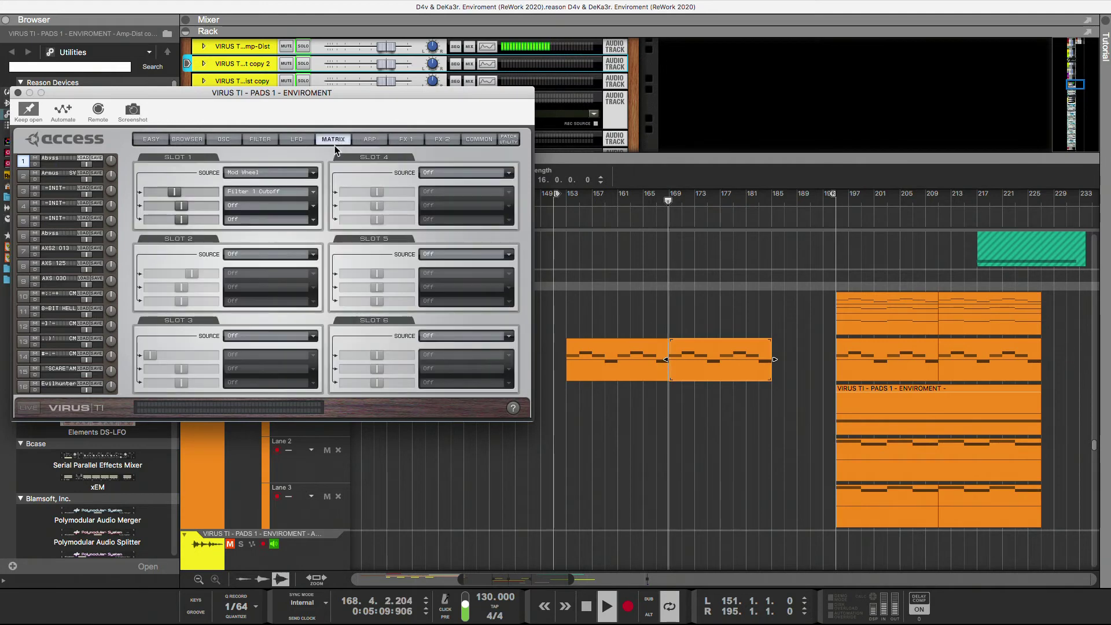
pyautogui.click(290, 140)
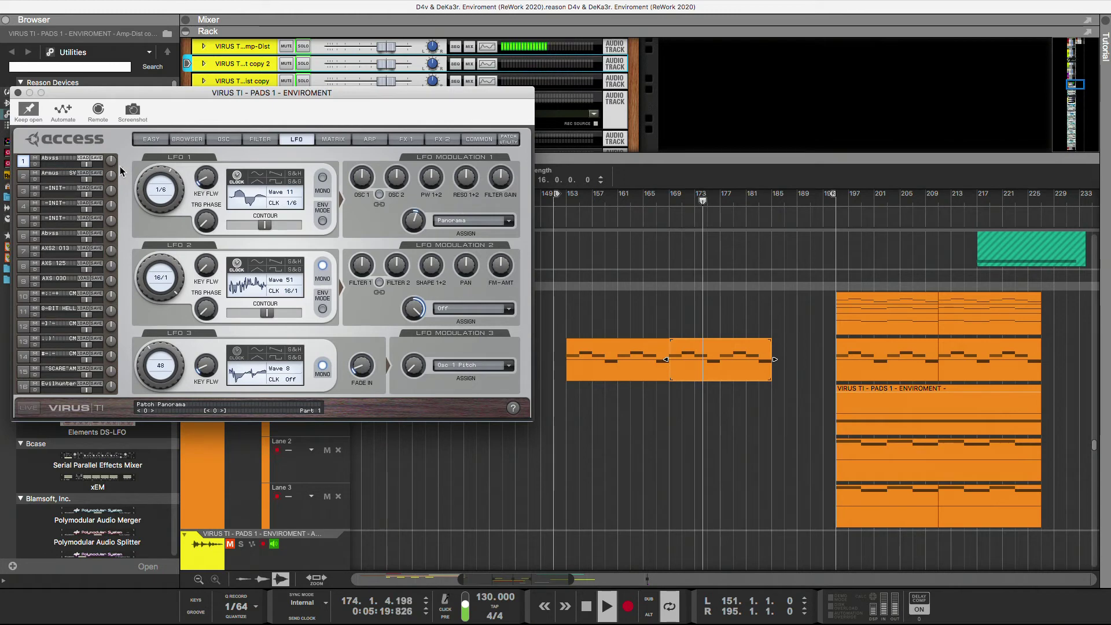
pyautogui.click(260, 139)
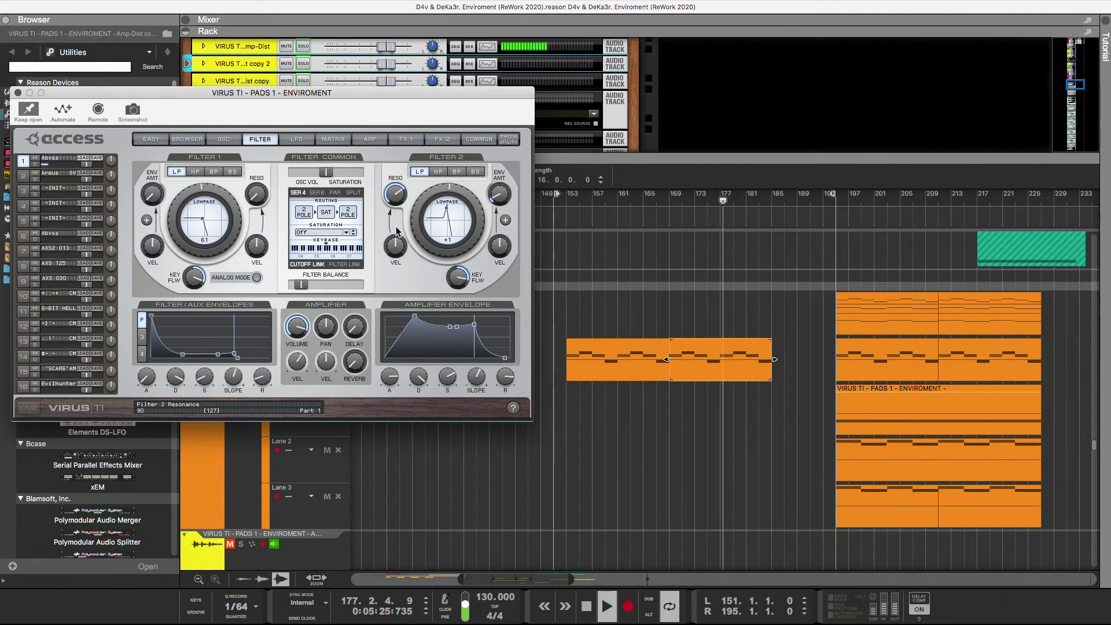
# Step: Raise the Abyss patch's filter 2 resonance further while replaying the MIDI clips from the start of the loop
pyautogui.moveTo(398, 225); pyautogui.dragTo(394, 201)
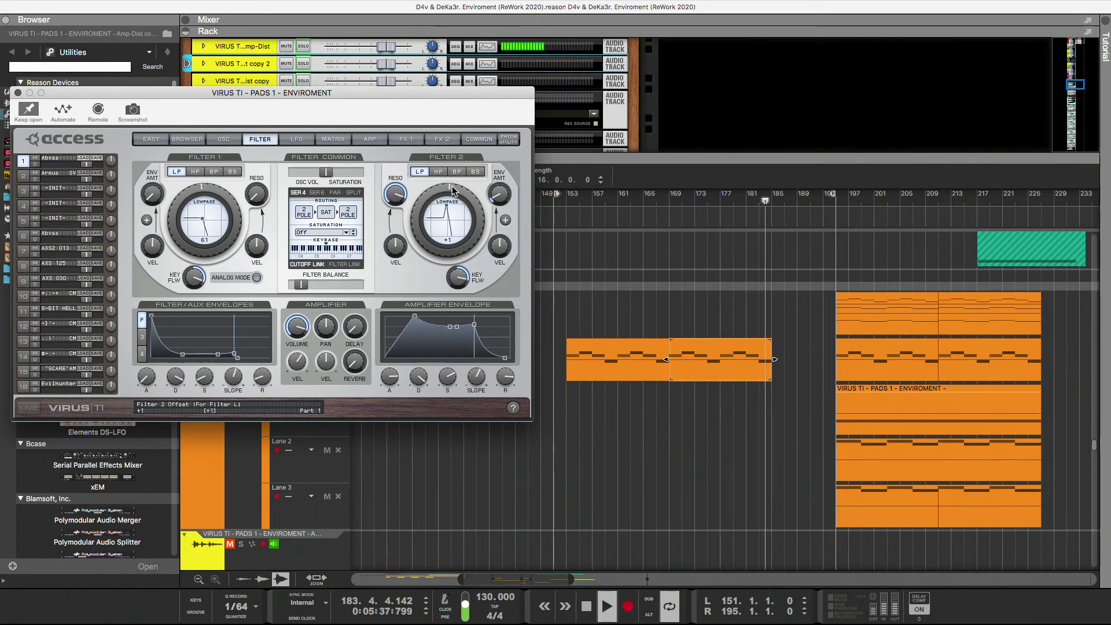
pyautogui.press('KP_1')
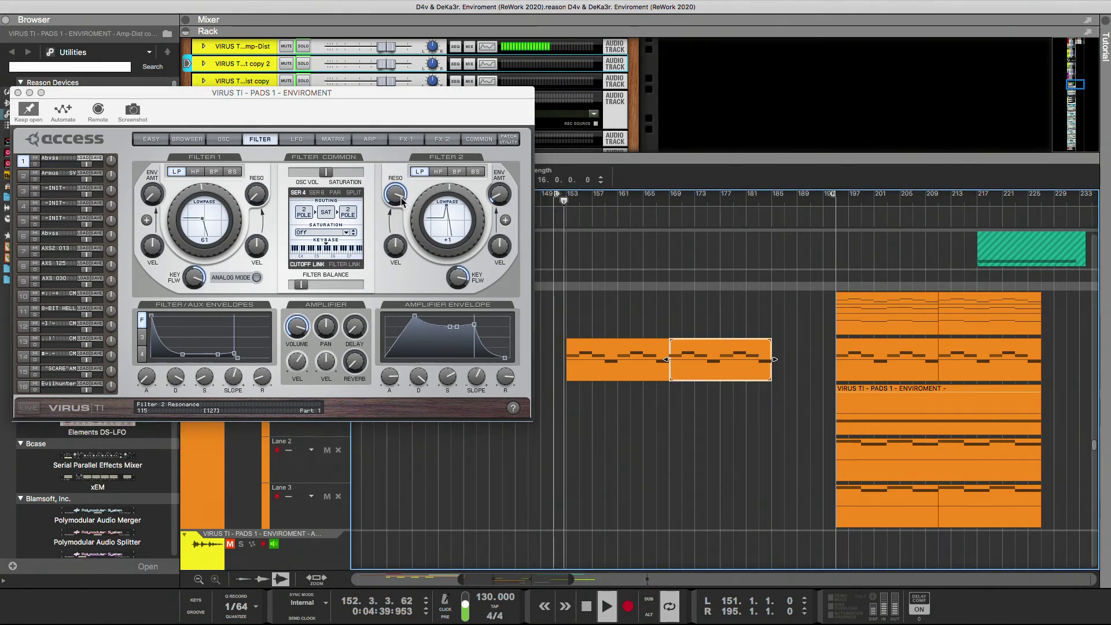
pyautogui.click(401, 201)
pyautogui.moveTo(401, 201)
pyautogui.mouseDown()
pyautogui.moveTo(404, 242)
pyautogui.moveTo(402, 196)
pyautogui.mouseUp()
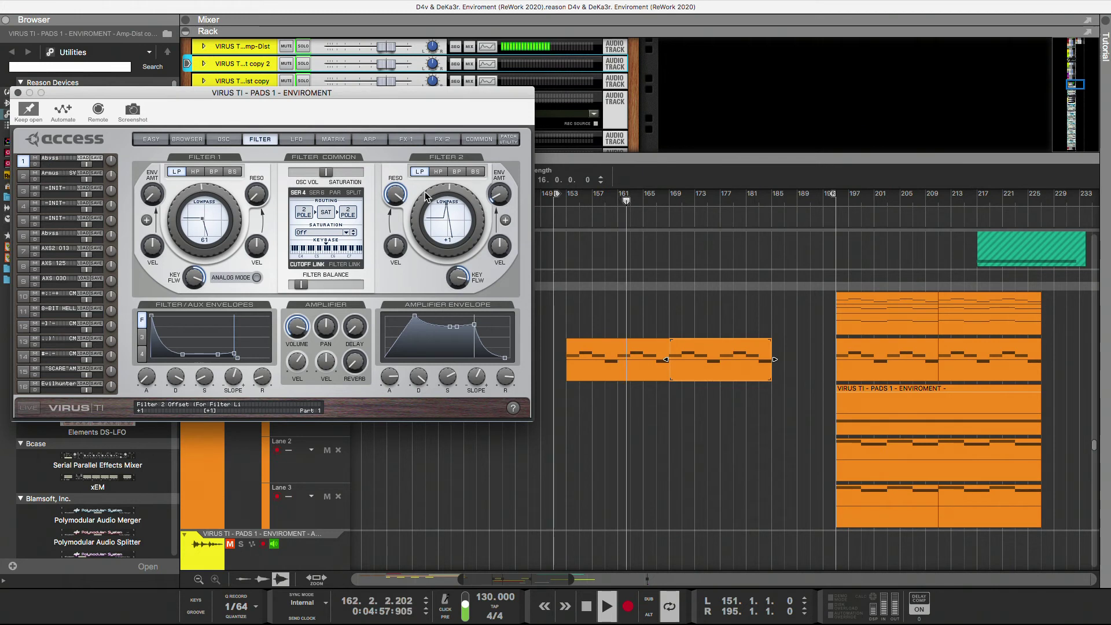
pyautogui.moveTo(425, 192)
pyautogui.mouseDown()
pyautogui.moveTo(432, 155)
pyautogui.moveTo(425, 201)
pyautogui.moveTo(425, 192)
pyautogui.mouseUp()
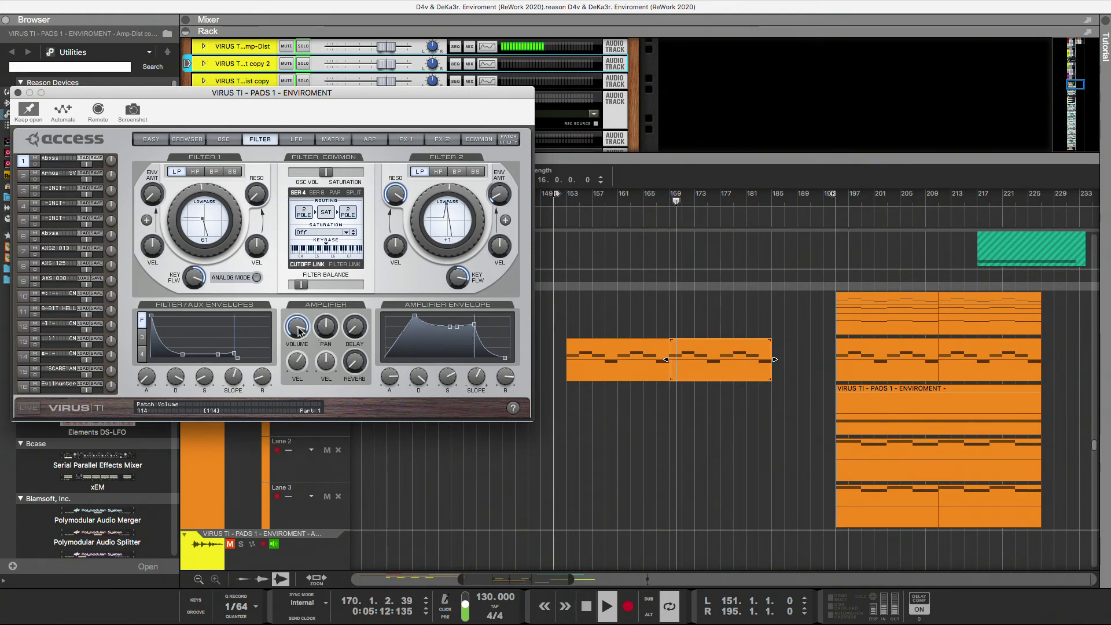
# Step: Look over the project's saved pad patches in the Virus patch browser and stop playback at bar 151
pyautogui.click(188, 139)
pyautogui.moveTo(161, 189); pyautogui.dragTo(342, 341)
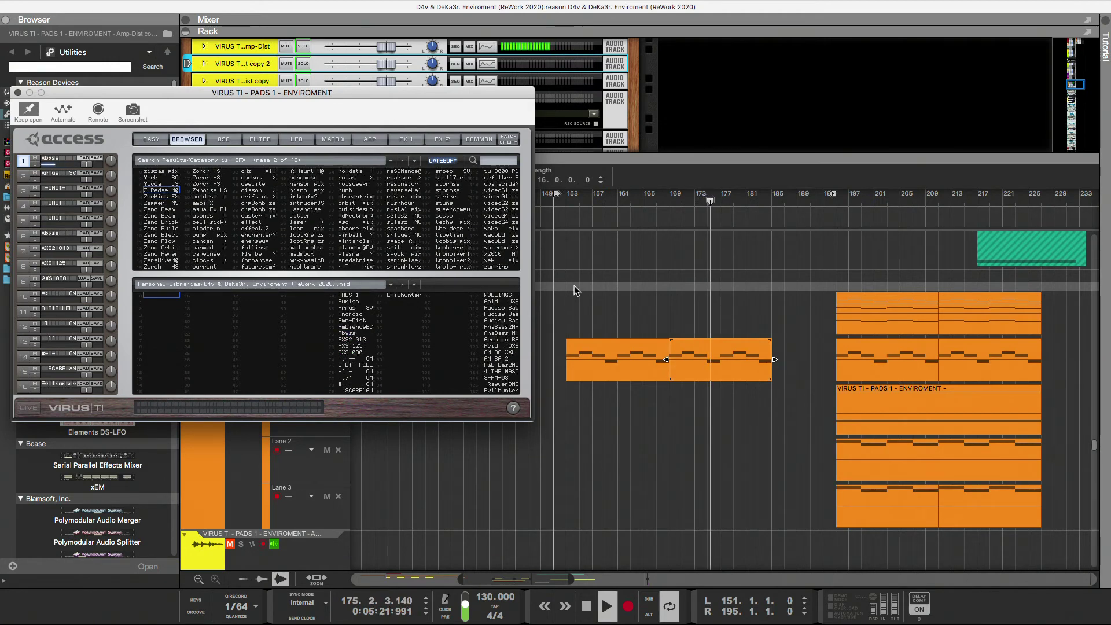
pyautogui.click(558, 223)
pyautogui.press('space')
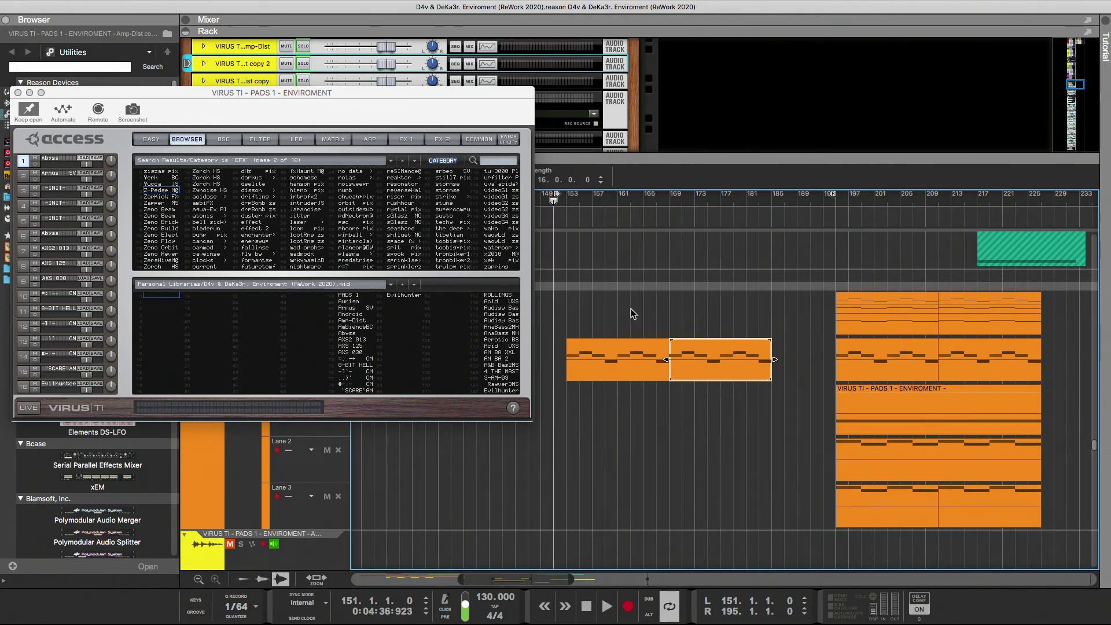
# Step: Join the two adjacent 16-bar Lane 5 clips starting at bar 153 into one clip
pyautogui.keyDown('shift'); pyautogui.click(626, 371); pyautogui.keyUp('shift')
pyautogui.rightClick(641, 355)
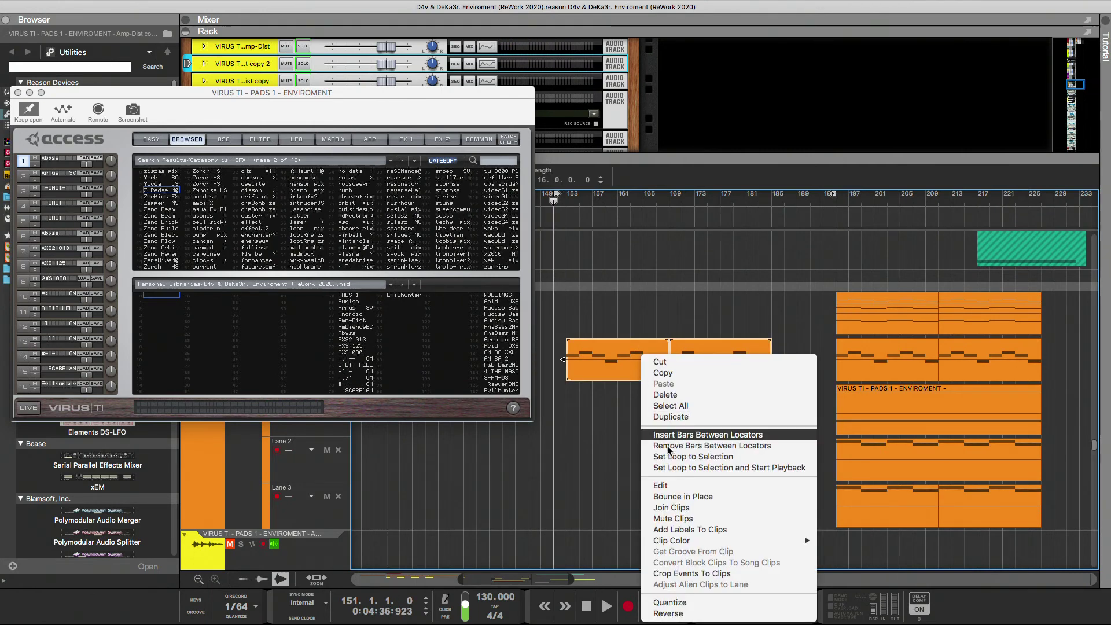
pyautogui.click(672, 508)
# Step: Join the split Lane 5 clips at bar 193, along with the remaining split clips in the lanes around them
pyautogui.moveTo(1078, 341); pyautogui.dragTo(905, 365)
pyautogui.rightClick(904, 355)
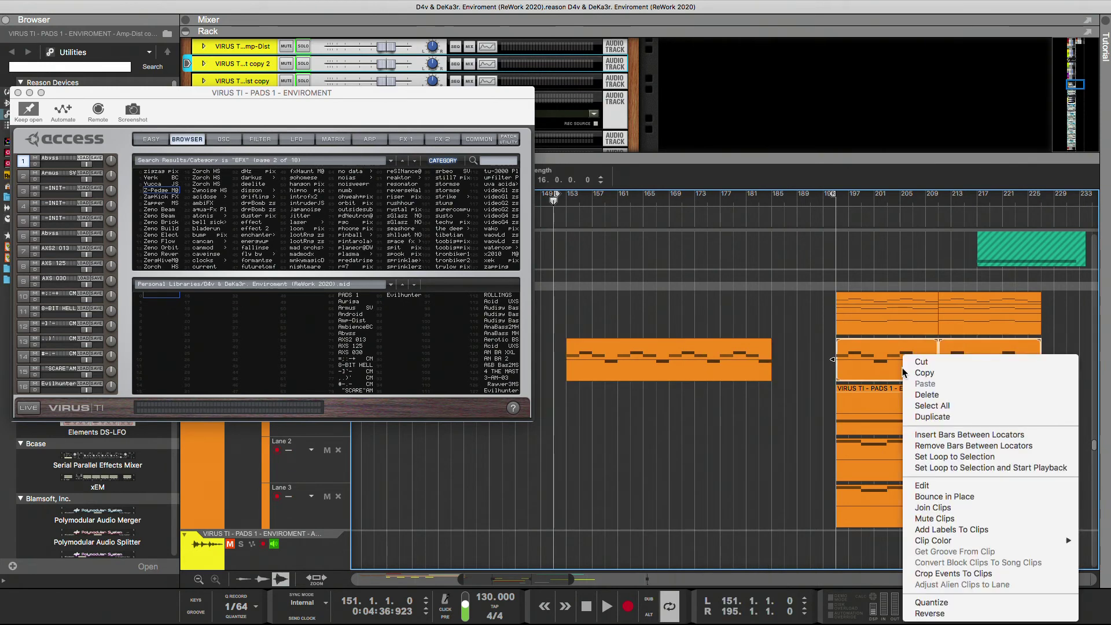
pyautogui.click(943, 508)
pyautogui.moveTo(1054, 323); pyautogui.dragTo(862, 515)
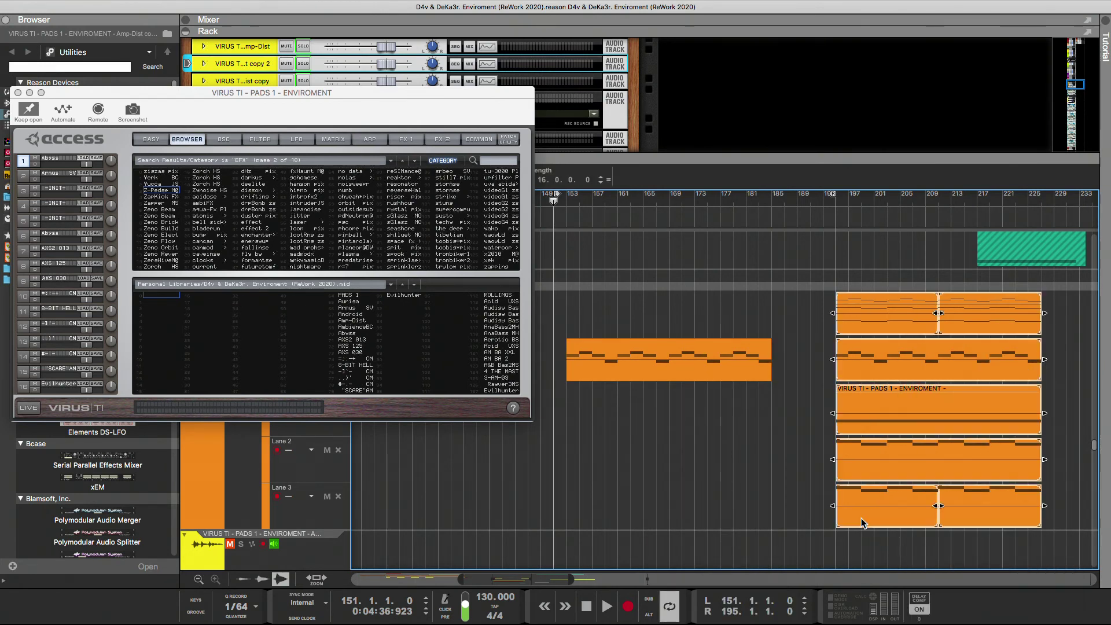
pyautogui.rightClick(862, 515)
pyautogui.click(894, 497)
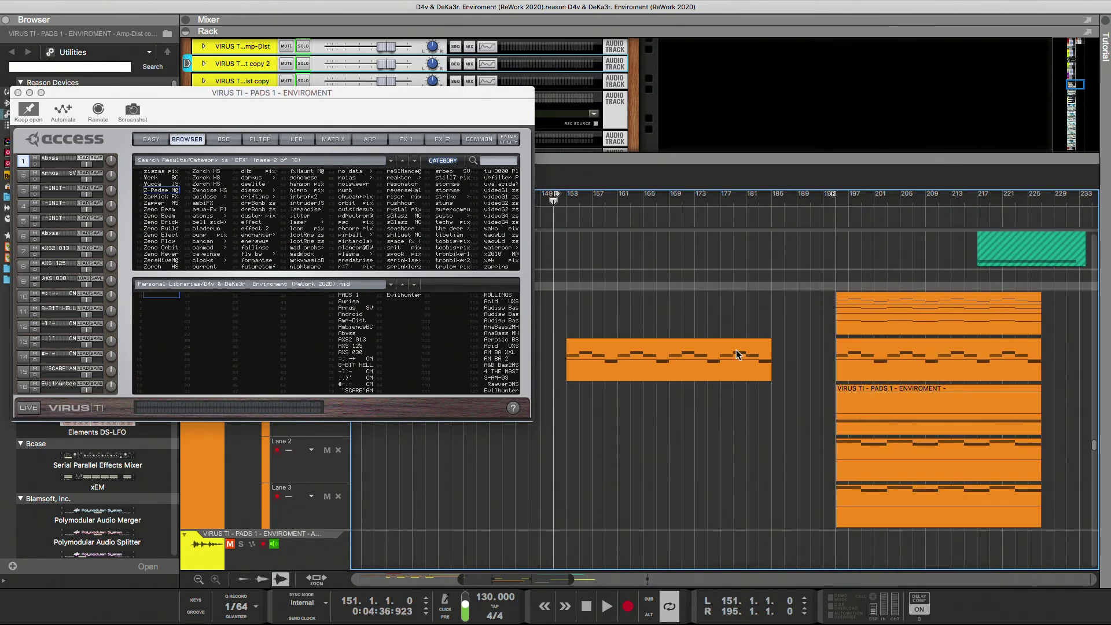
# Step: Label the joined clip at bar 153 "VIRUS TI - PADS 1 - ENVIROMENT - Abyss", reusing the wording of the Lane 4 clip's label
pyautogui.click(904, 388)
pyautogui.click(904, 388)
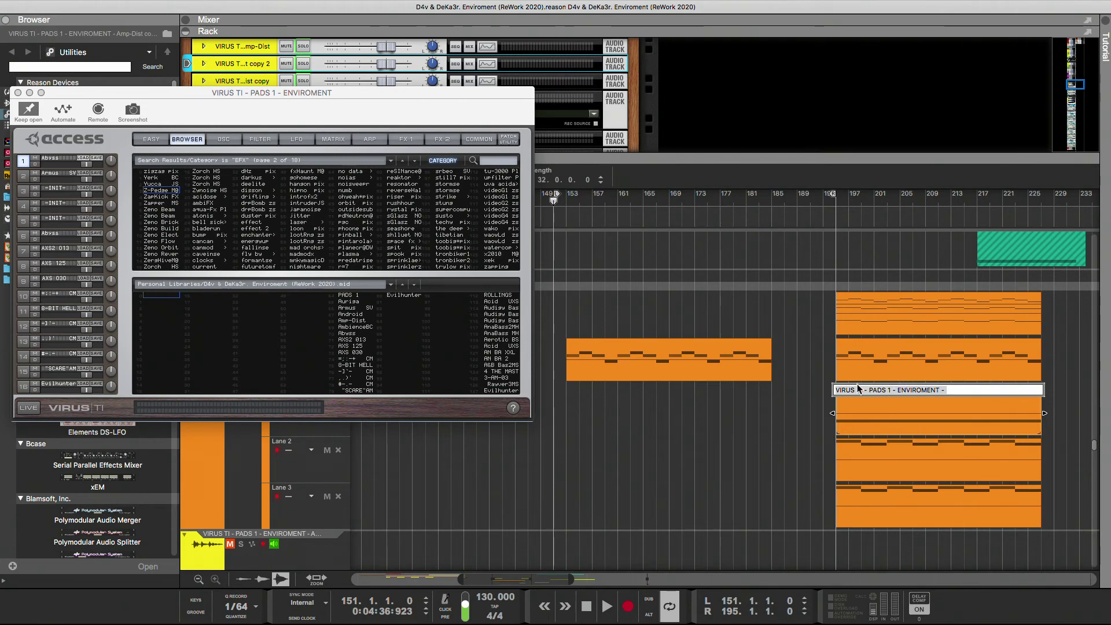
pyautogui.click(731, 357)
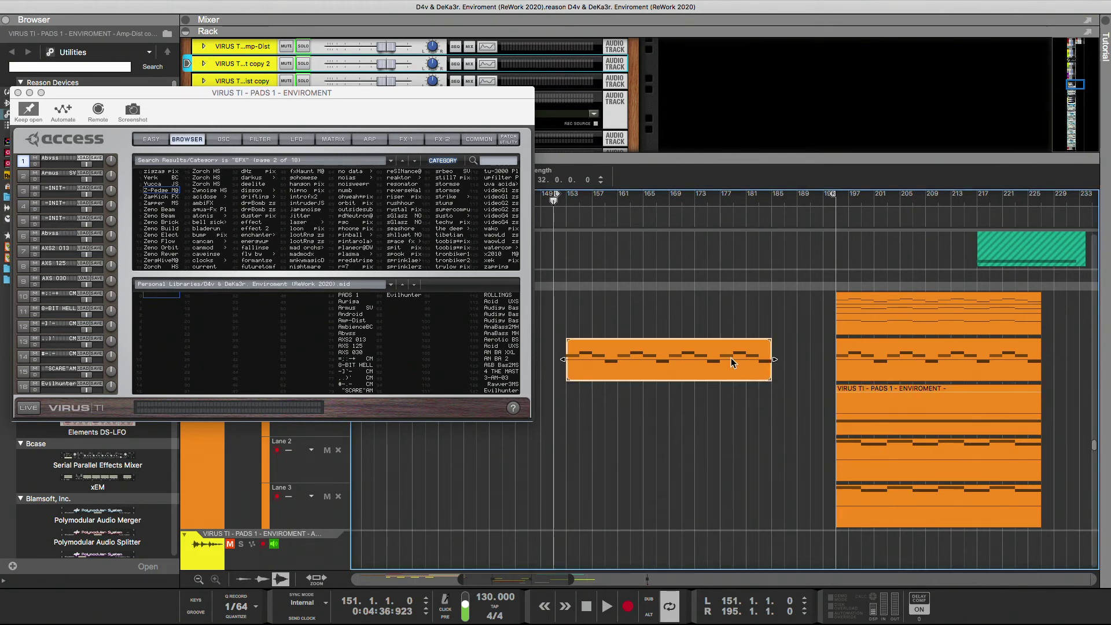
pyautogui.rightClick(731, 358)
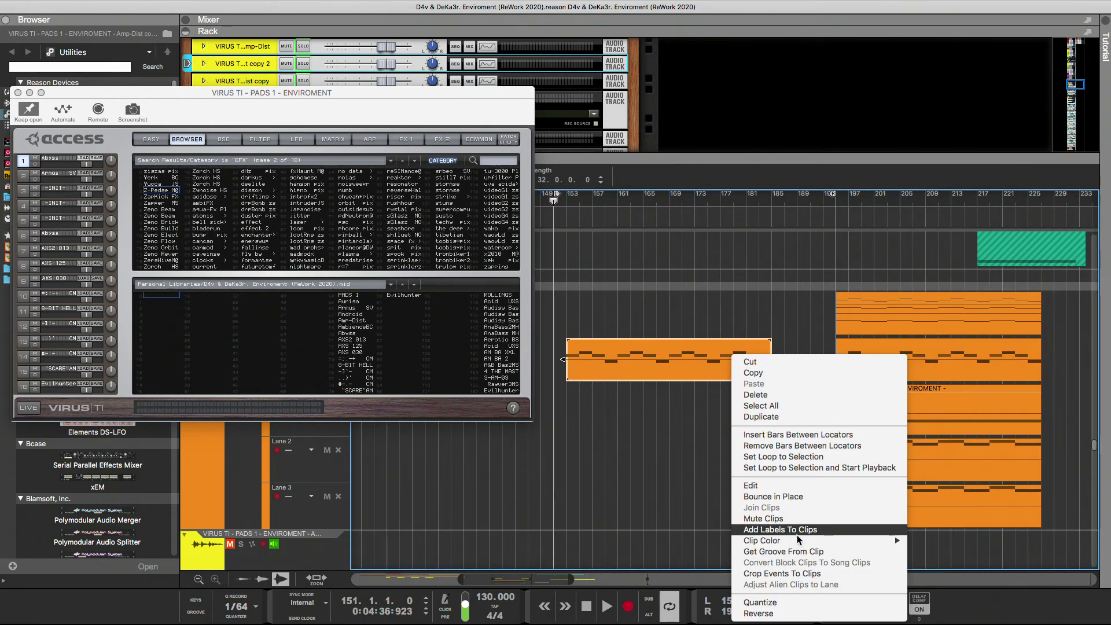
pyautogui.click(780, 529)
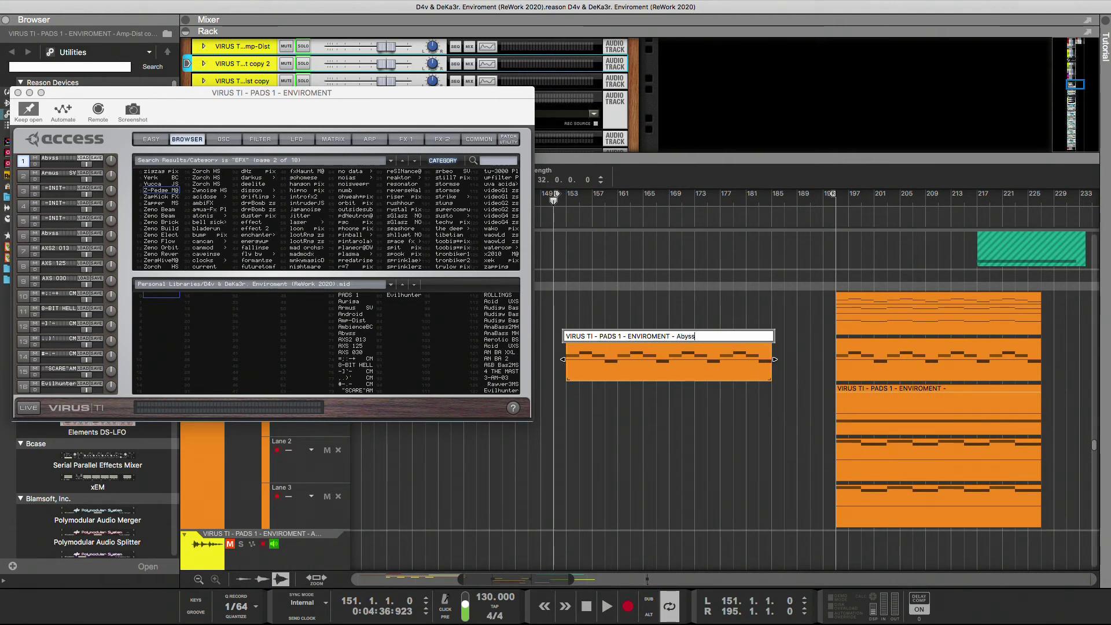
pyautogui.click(704, 322)
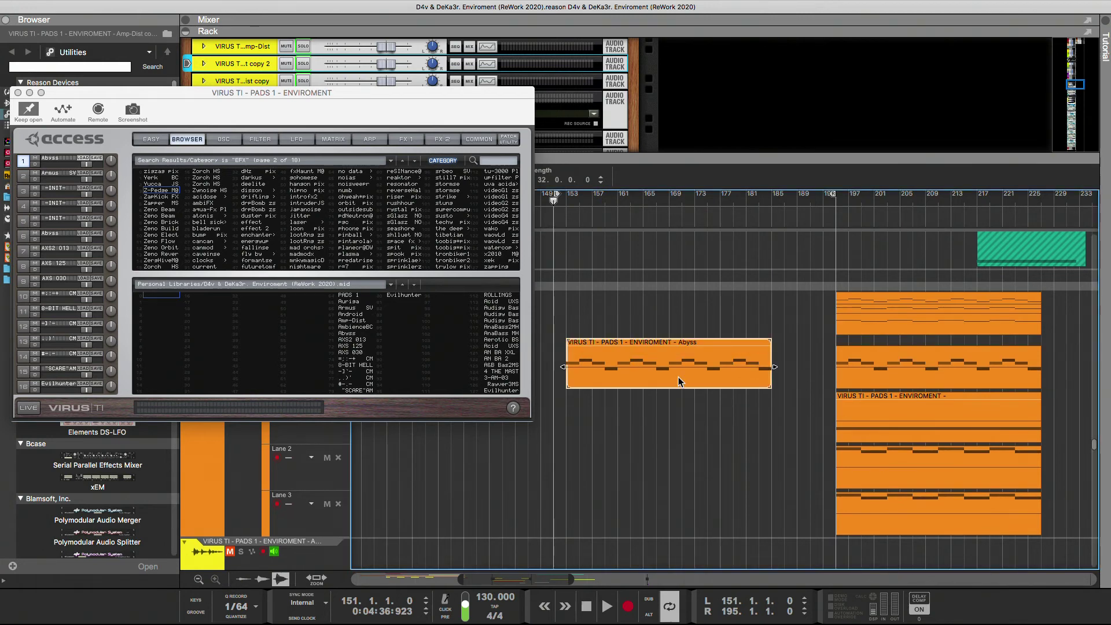
# Step: Rename the first audio track below the MIDI lanes "VIRUS TI - PADS 1 - ENVIROMENT - Abyss" and duplicate that track
pyautogui.scroll(-4, 645, 407)
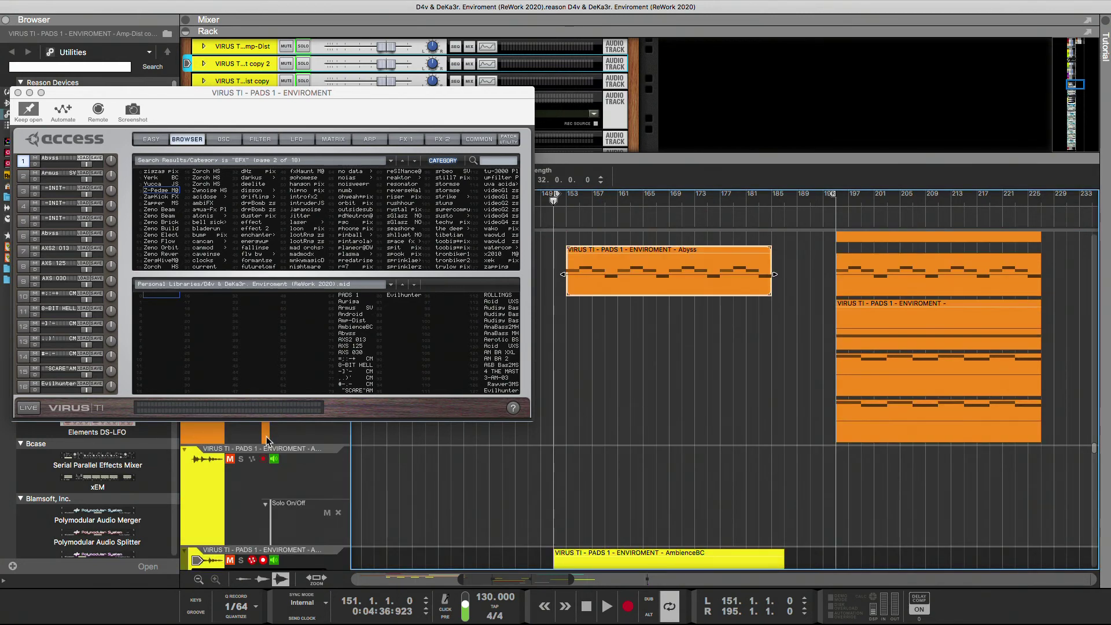
pyautogui.click(188, 473)
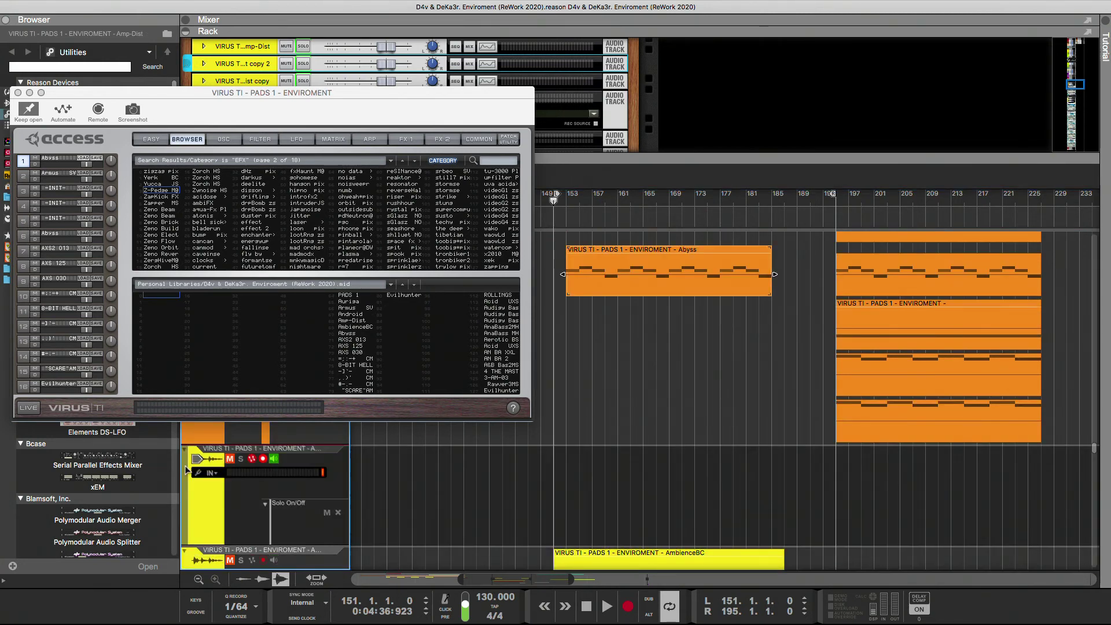
pyautogui.doubleClick(245, 449)
pyautogui.write('VIRUS TI - PADS 1 - ENVIROMENT - Abyss')
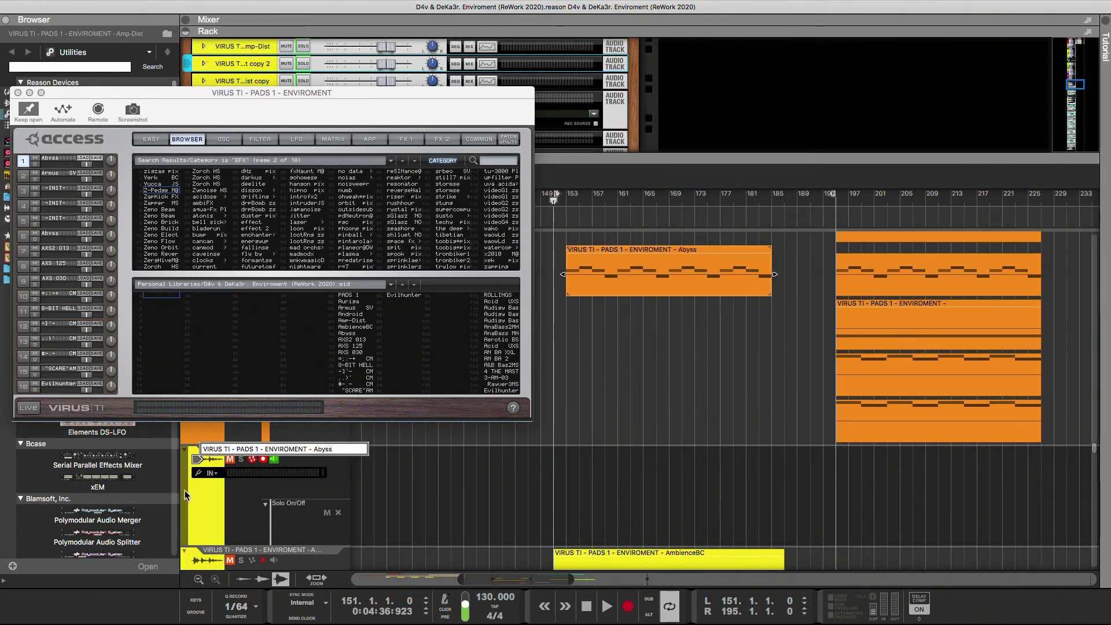
pyautogui.press('Return')
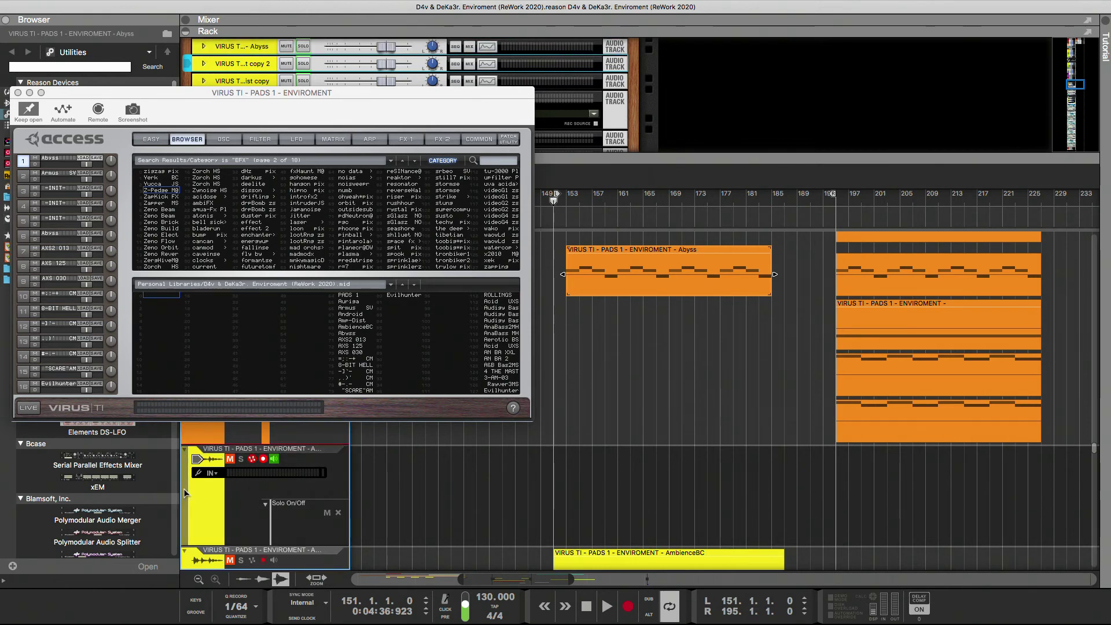
pyautogui.moveTo(185, 492); pyautogui.dragTo(186, 465)
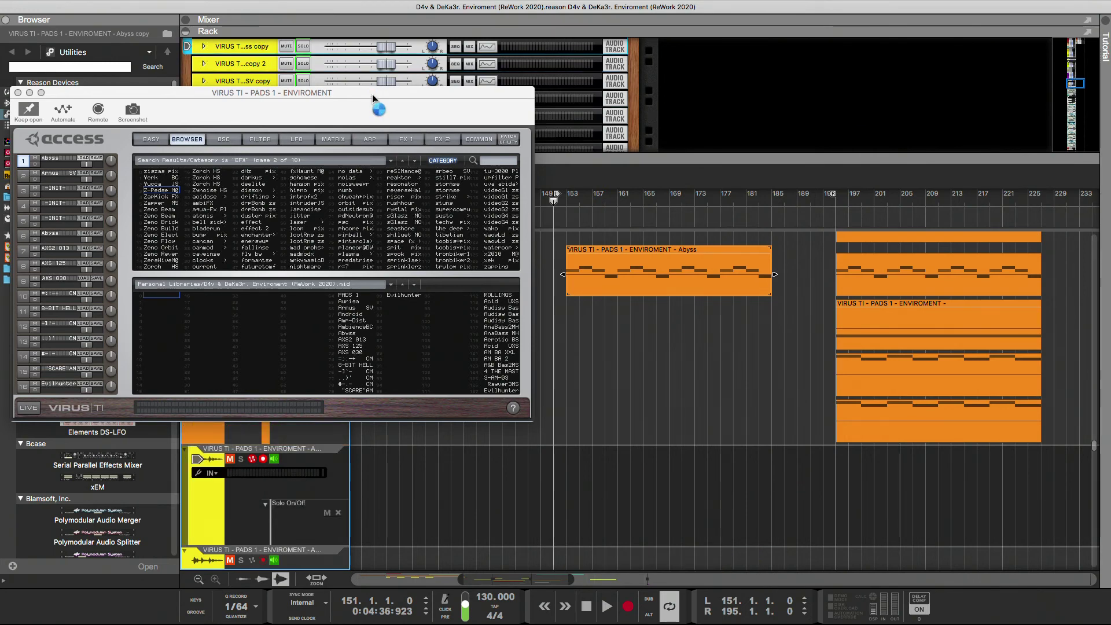
pyautogui.moveTo(373, 93)
pyautogui.mouseDown()
pyautogui.moveTo(387, 87)
pyautogui.moveTo(364, 75)
pyautogui.mouseUp()
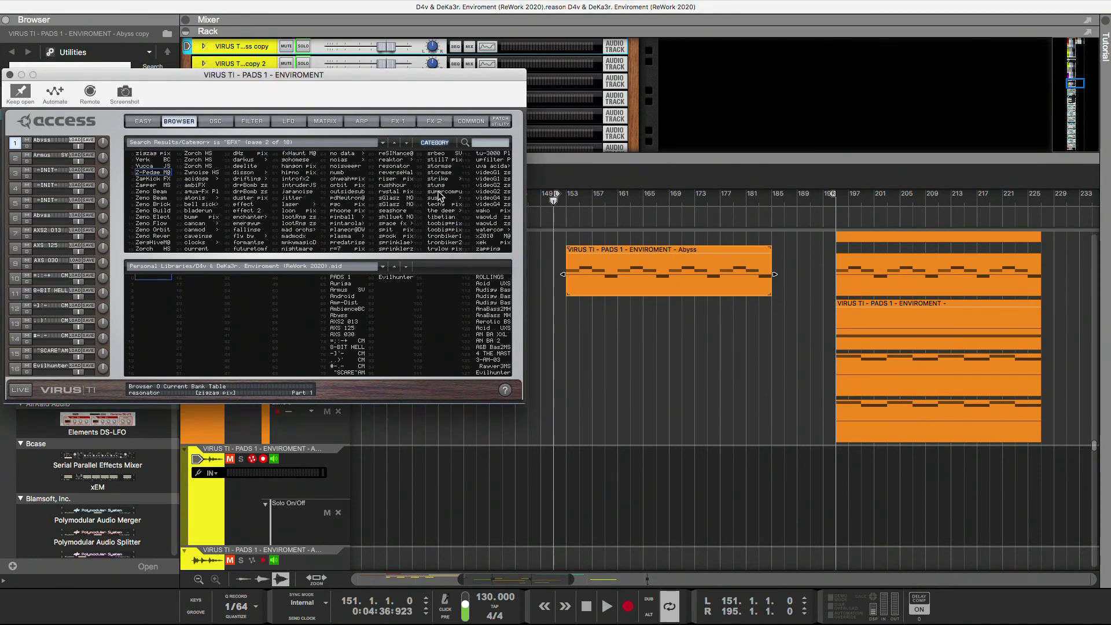
# Step: Rename the audio track holding the AmbienceBC recording "VIRUS TI - PADS 1 - ENVIROMENT - AmbienceBC", matching its clip label
pyautogui.scroll(-5, 588, 370)
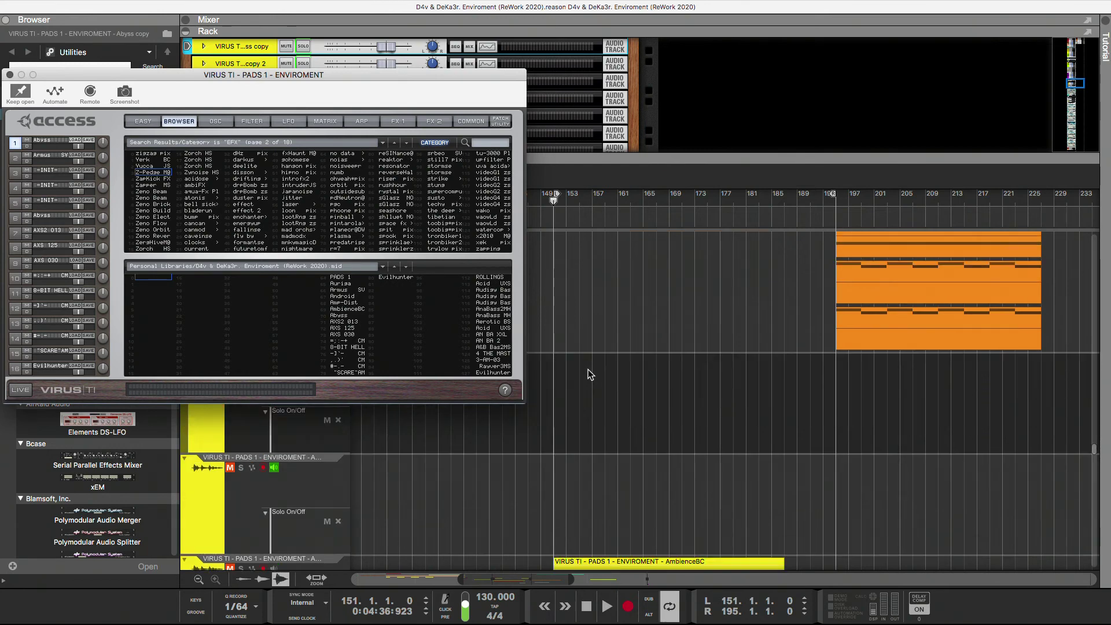
pyautogui.scroll(3, 588, 370)
pyautogui.scroll(-3, 588, 369)
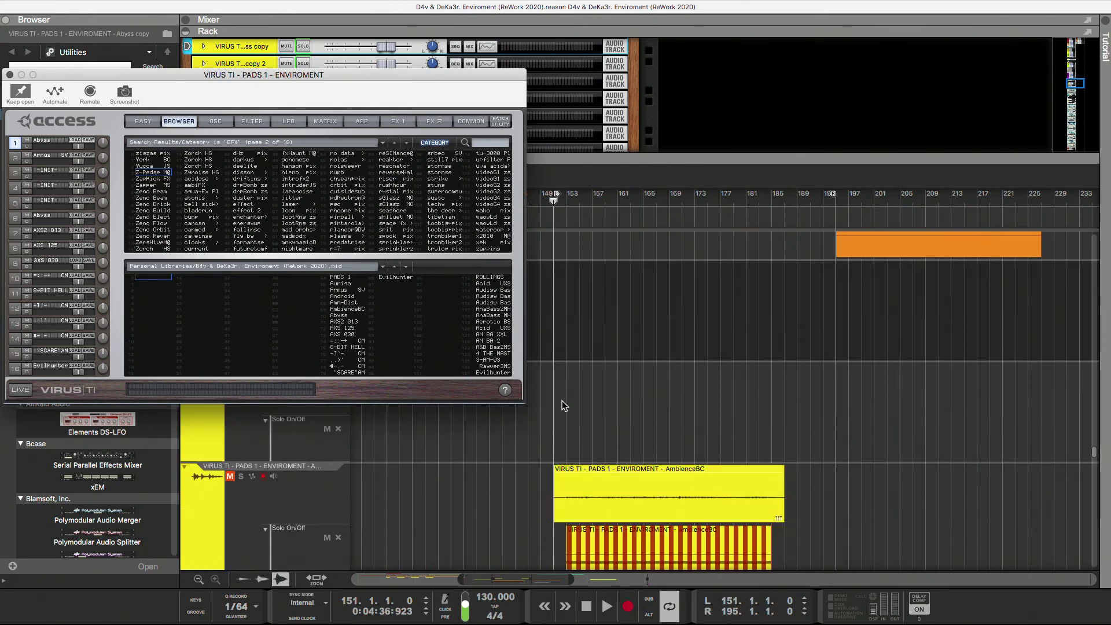
pyautogui.click(578, 470)
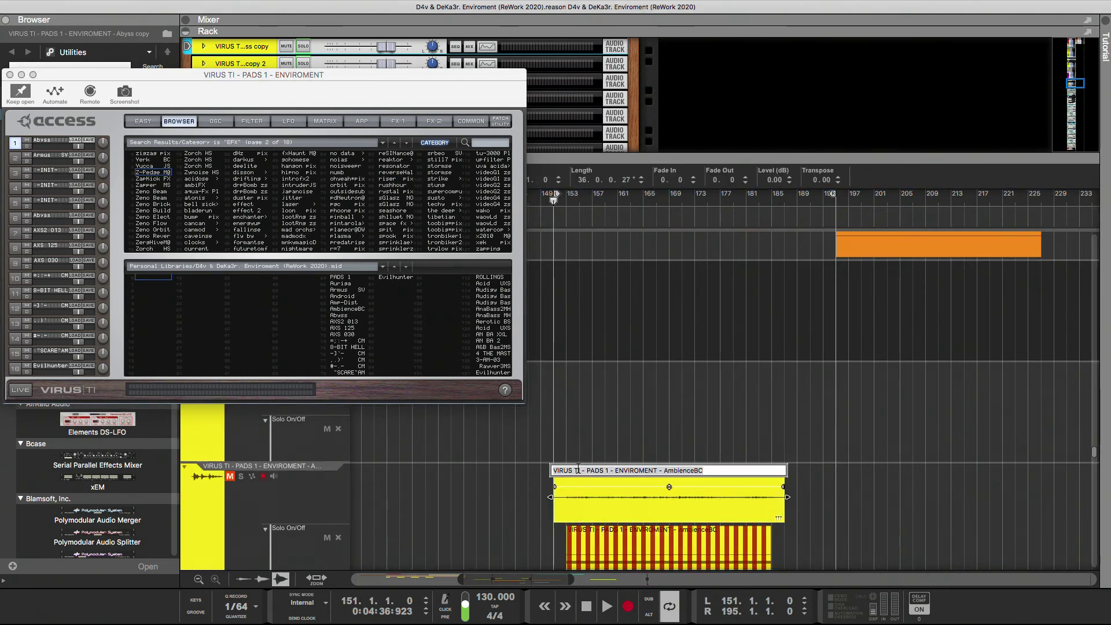
pyautogui.click(277, 468)
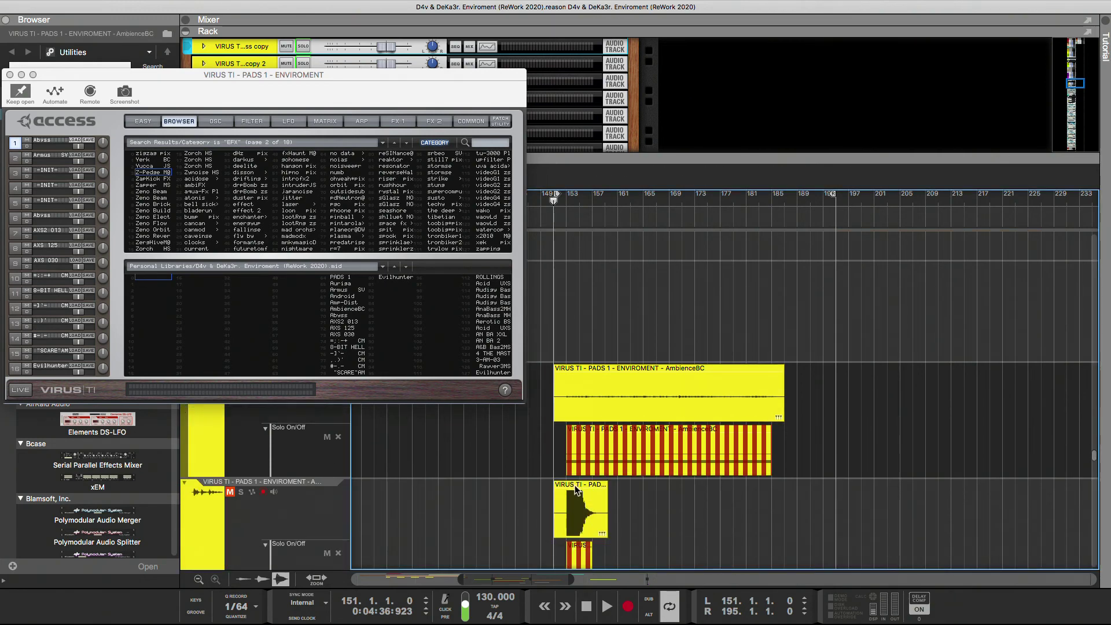
# Step: Check the labels of the Amp-Dist audio clip and the Abyss MIDI clip against their track naming
pyautogui.click(578, 512)
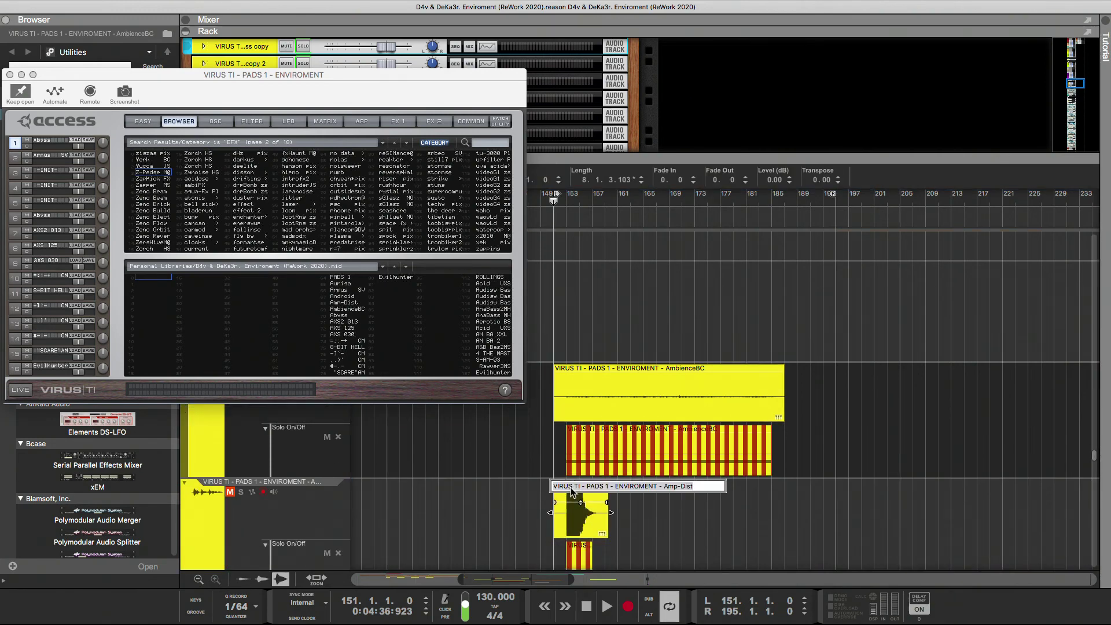
pyautogui.click(316, 490)
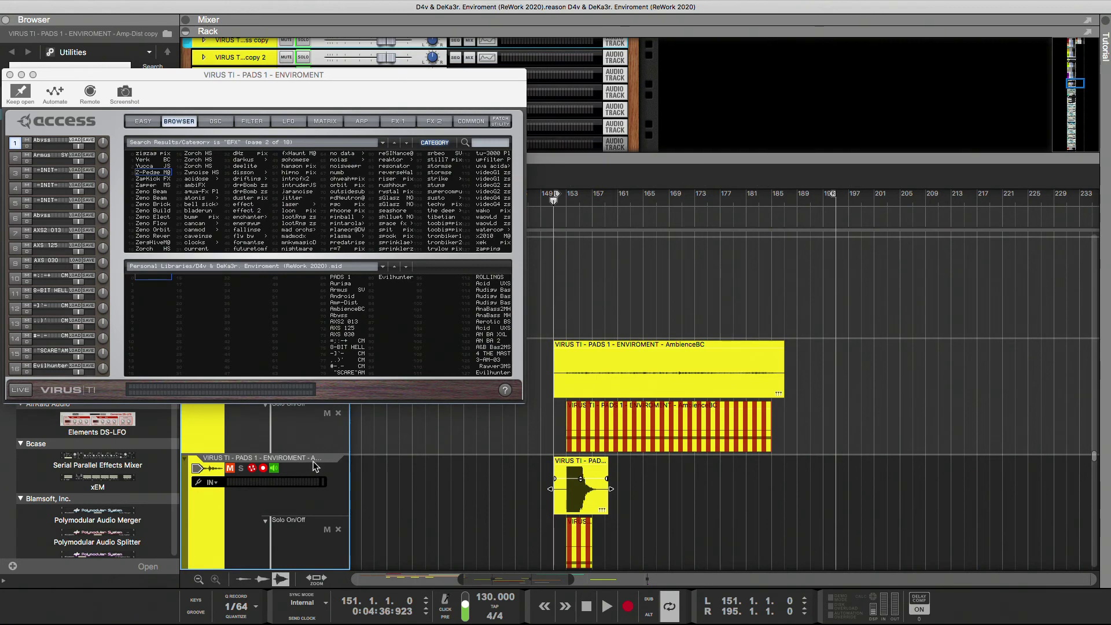
pyautogui.scroll(10, 409, 484)
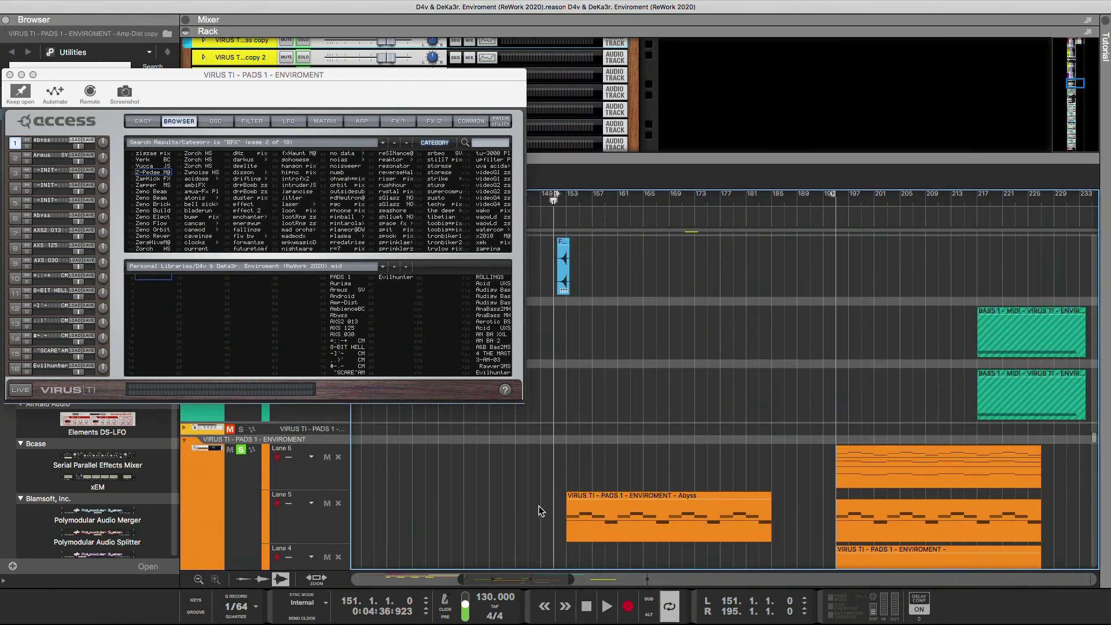
pyautogui.doubleClick(585, 496)
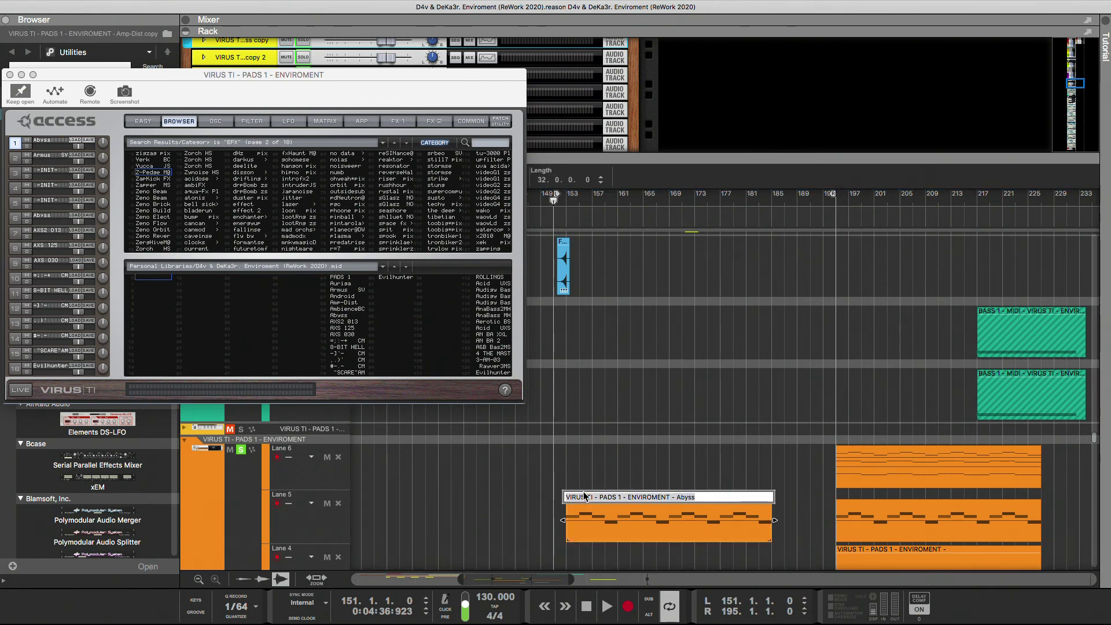
pyautogui.click(506, 514)
# Step: Move the 32-bar Abyss MIDI clip at bar 153 from Lane 5 down to Lane 3, directly above the audio tracks
pyautogui.scroll(-5, 508, 521)
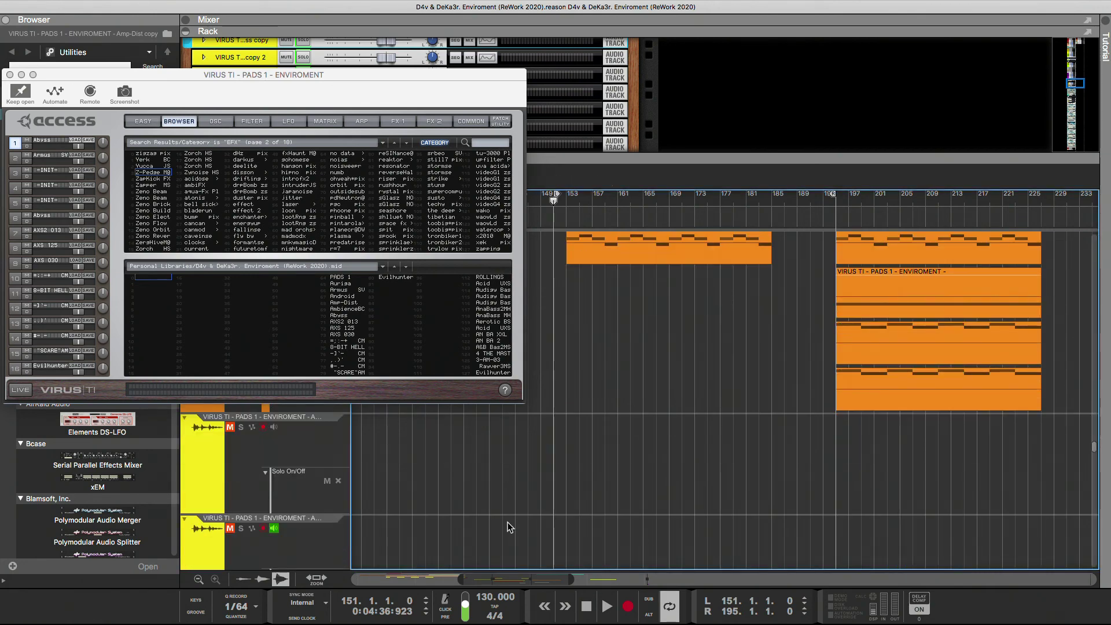
pyautogui.scroll(-1, 511, 520)
pyautogui.scroll(2, 414, 461)
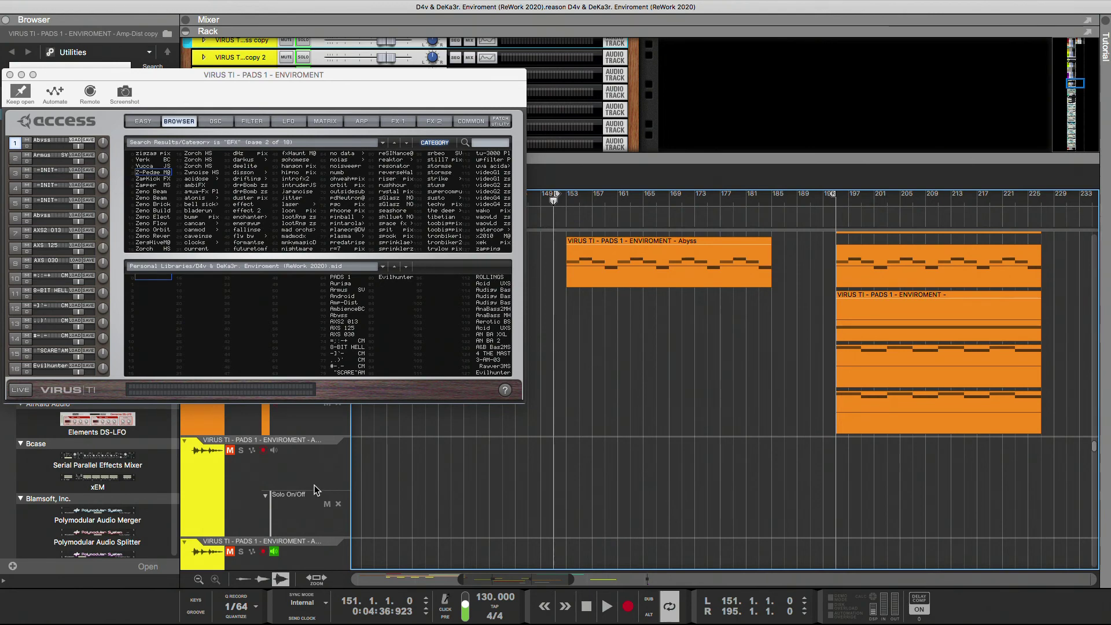
pyautogui.scroll(-5, 315, 486)
pyautogui.scroll(-2, 318, 486)
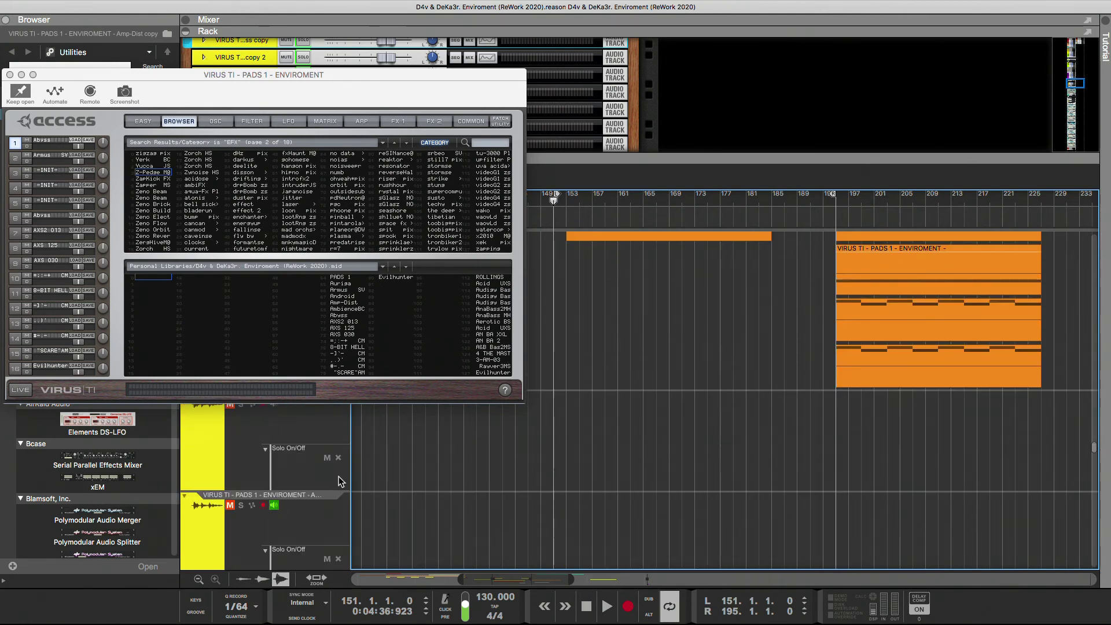
pyautogui.scroll(-3, 609, 348)
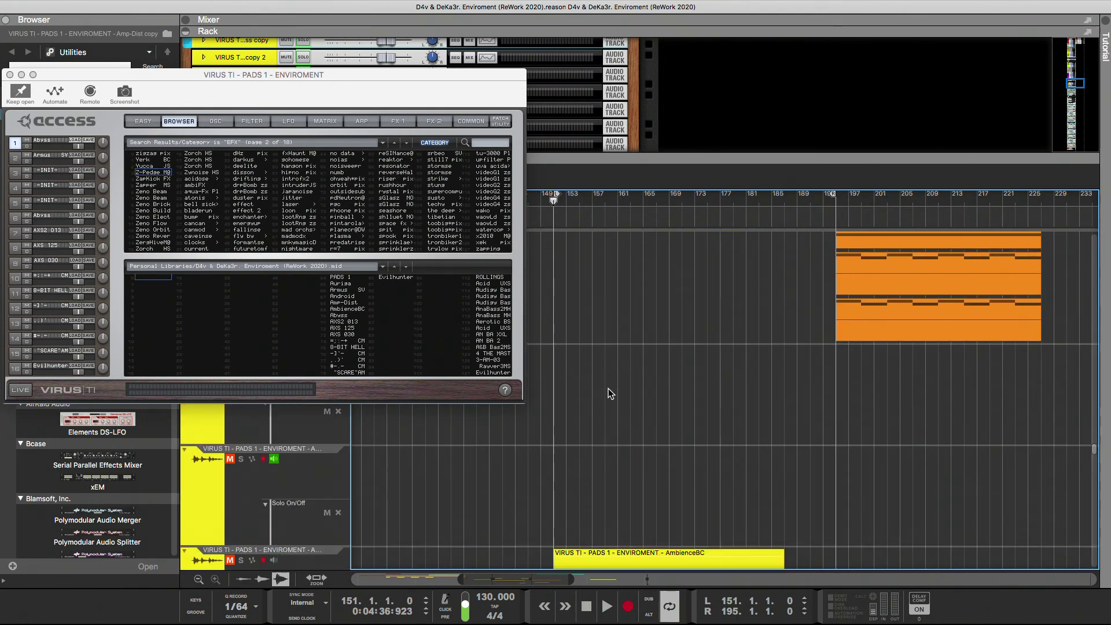
pyautogui.moveTo(606, 316); pyautogui.dragTo(603, 442)
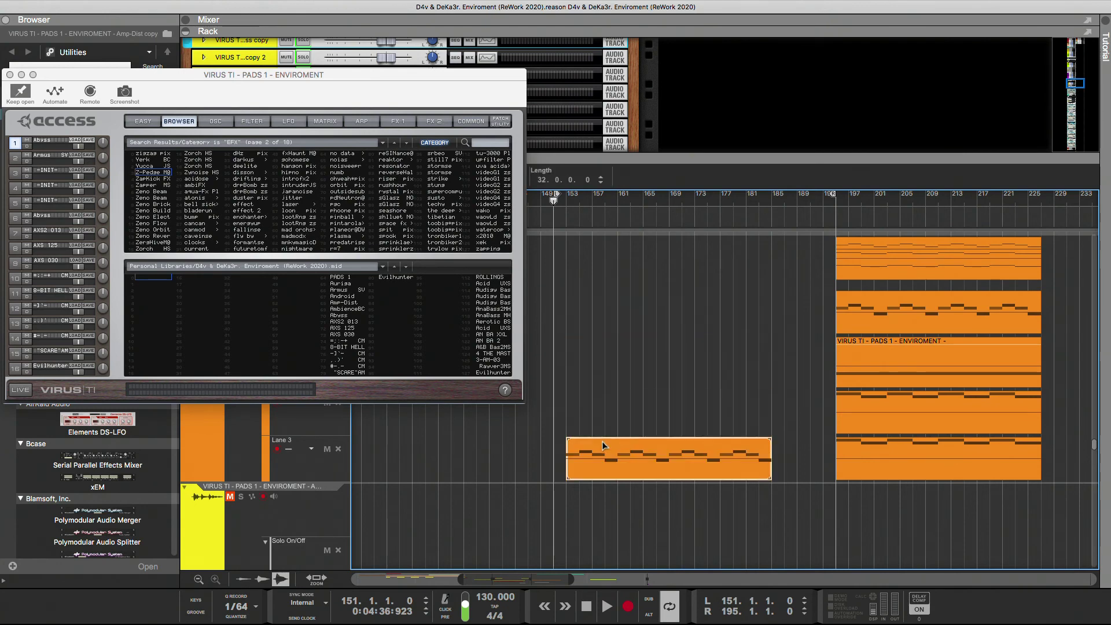
pyautogui.scroll(-5, 586, 549)
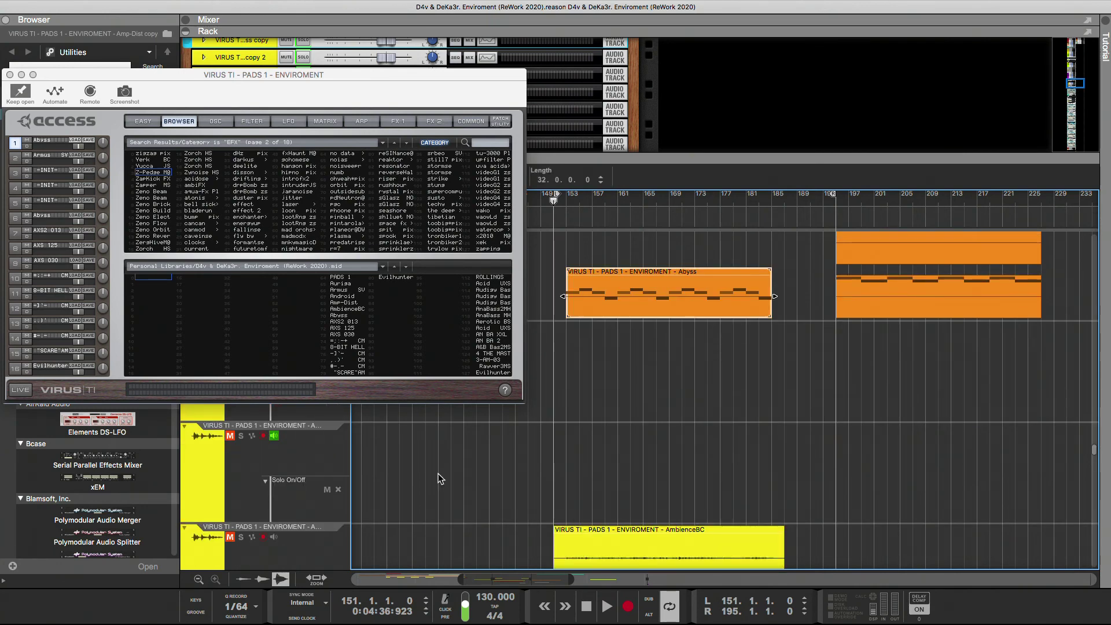
pyautogui.scroll(1, 308, 507)
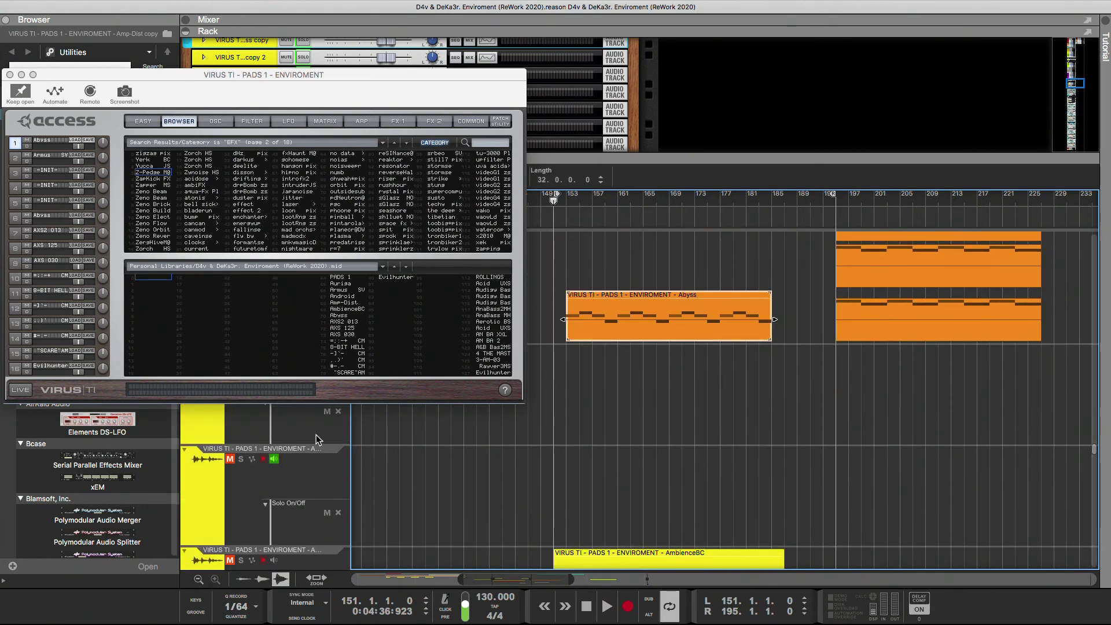
pyautogui.click(629, 606)
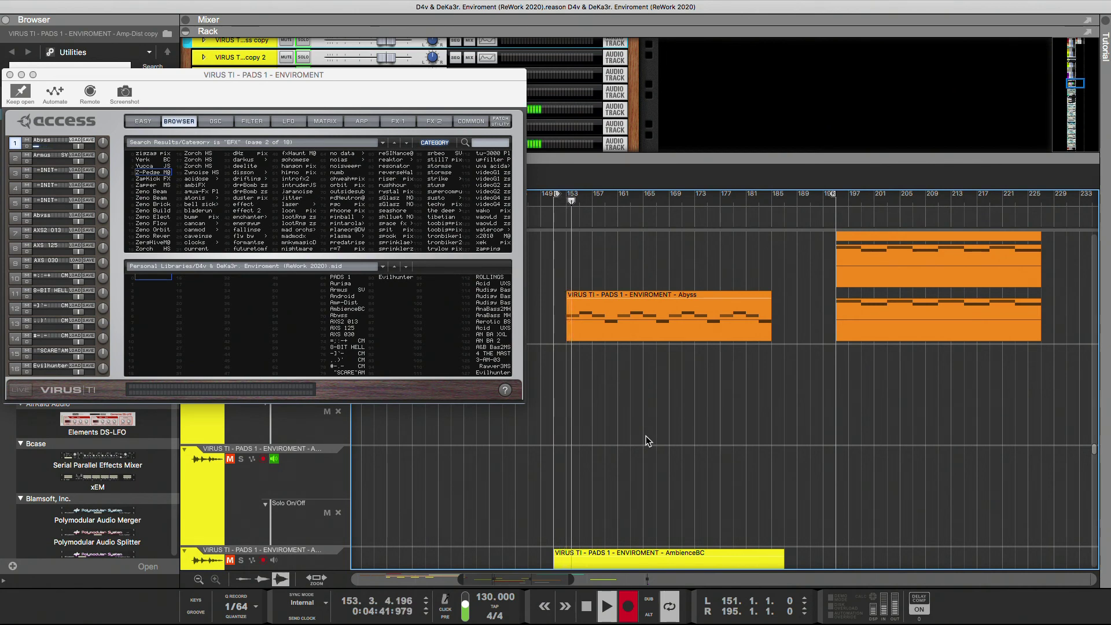
pyautogui.click(579, 606)
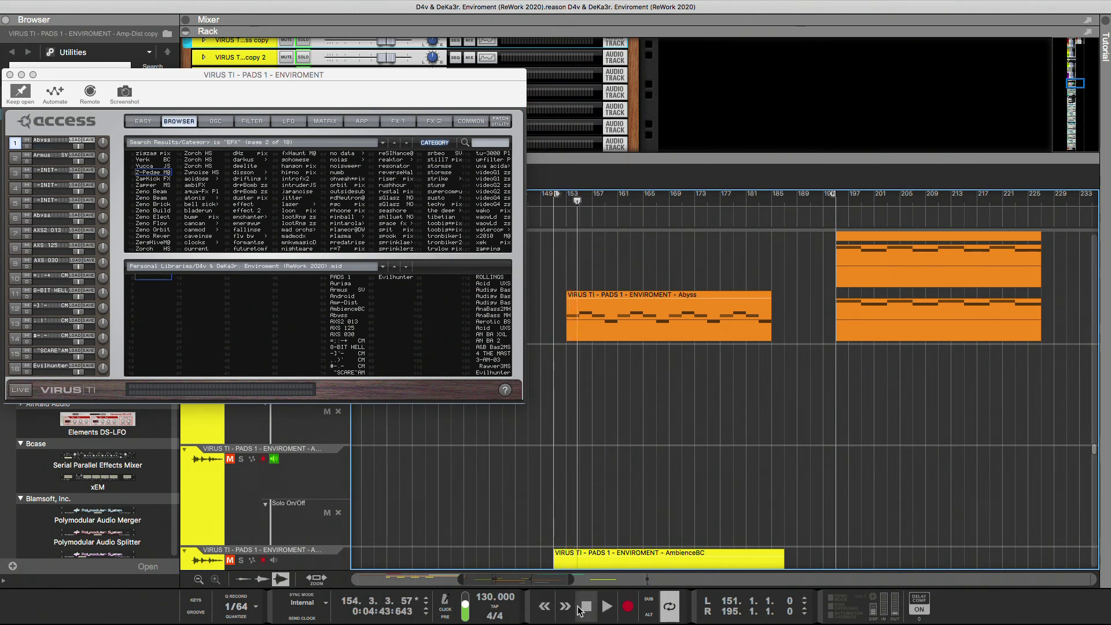
# Step: Select the "VIRUS TI - PADS 1 - ENVIROMENT - Abyss" audio track so it is armed for recording
pyautogui.scroll(3, 558, 479)
pyautogui.scroll(-3, 558, 479)
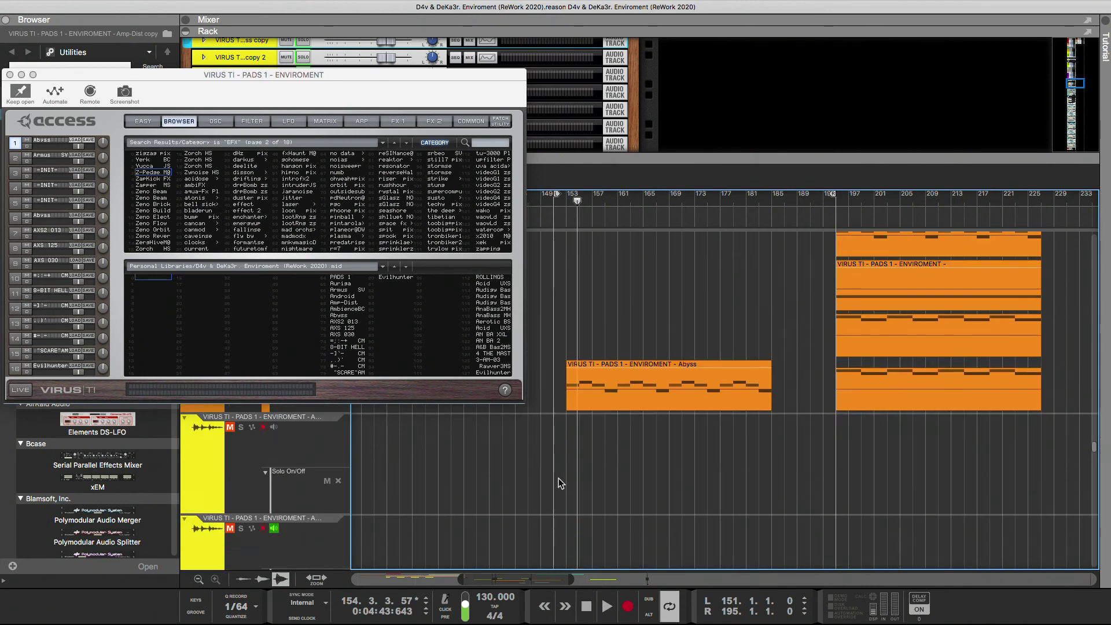
pyautogui.scroll(-1, 526, 478)
pyautogui.click(266, 495)
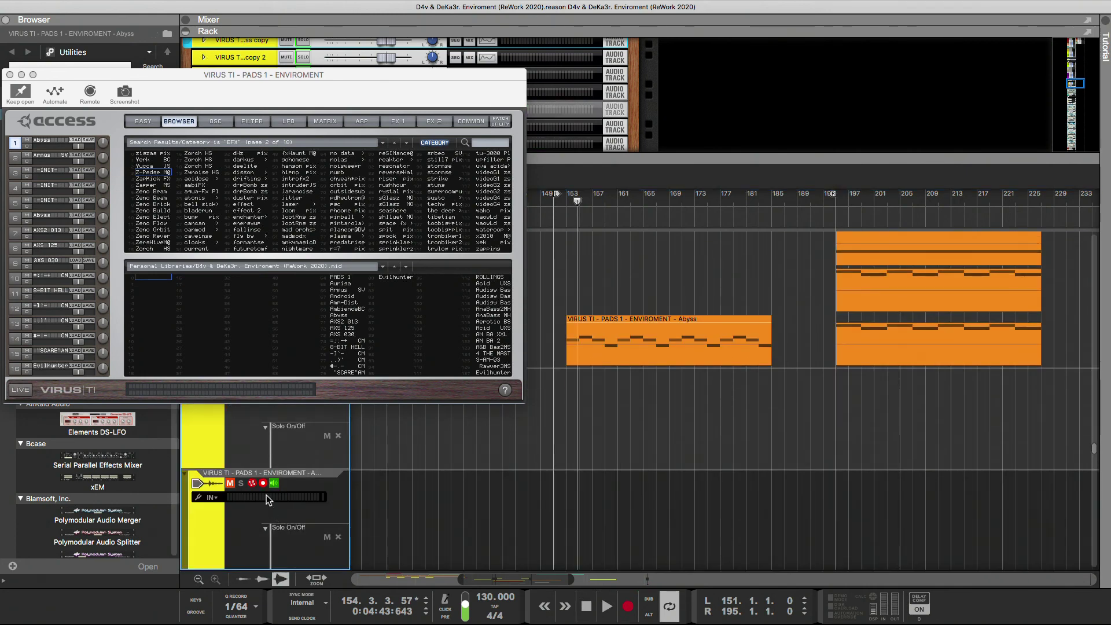
pyautogui.scroll(-1, 463, 504)
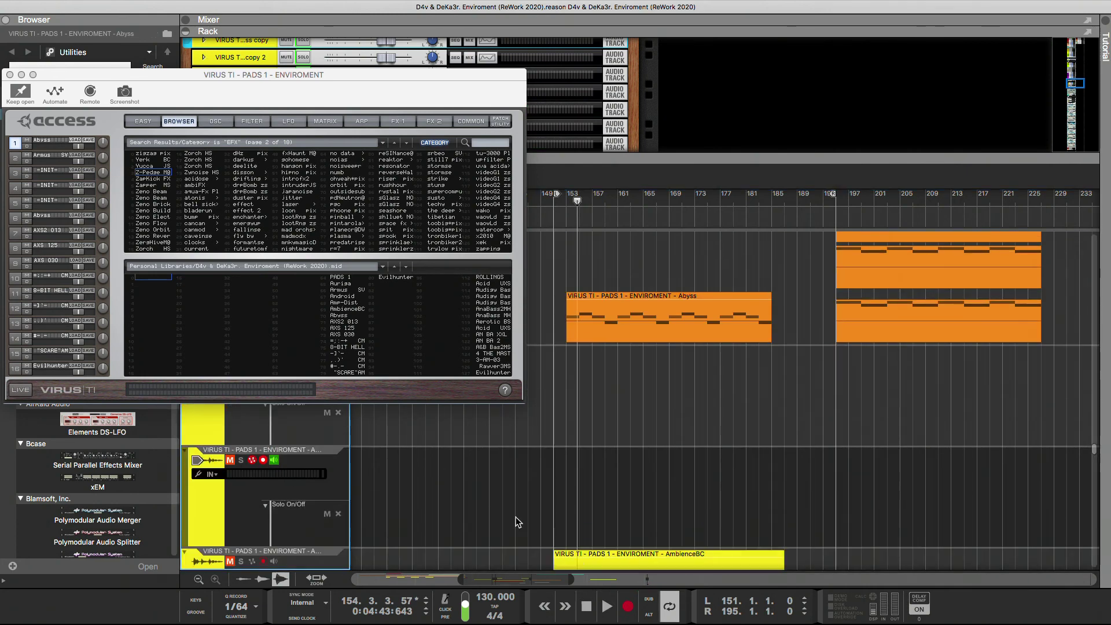
pyautogui.click(627, 607)
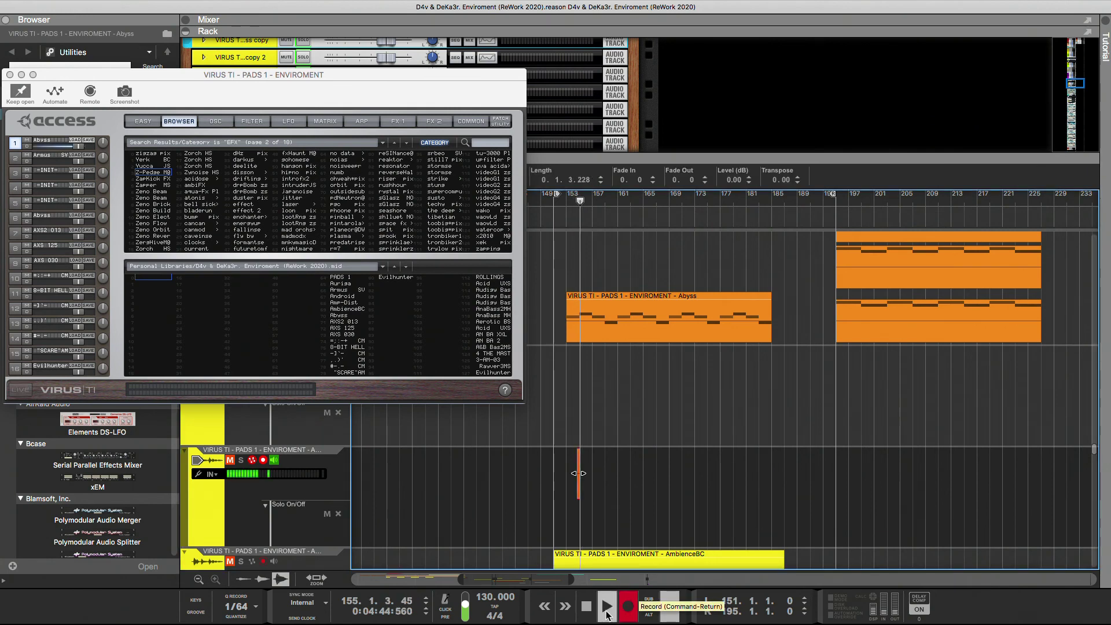
pyautogui.click(630, 604)
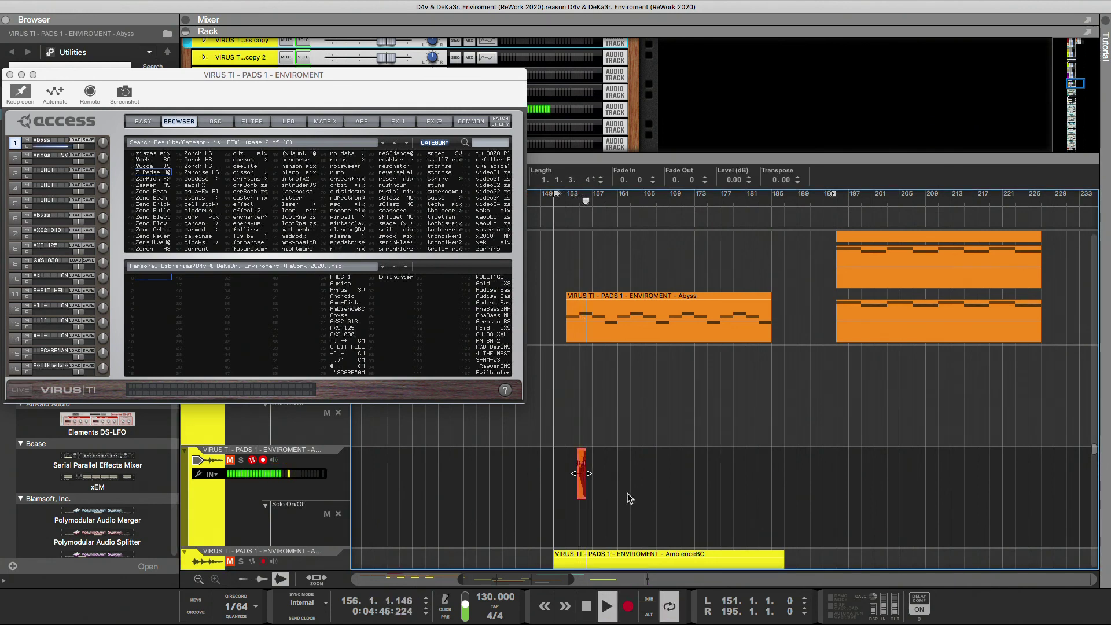
pyautogui.hotkey('ctrl', 'z')
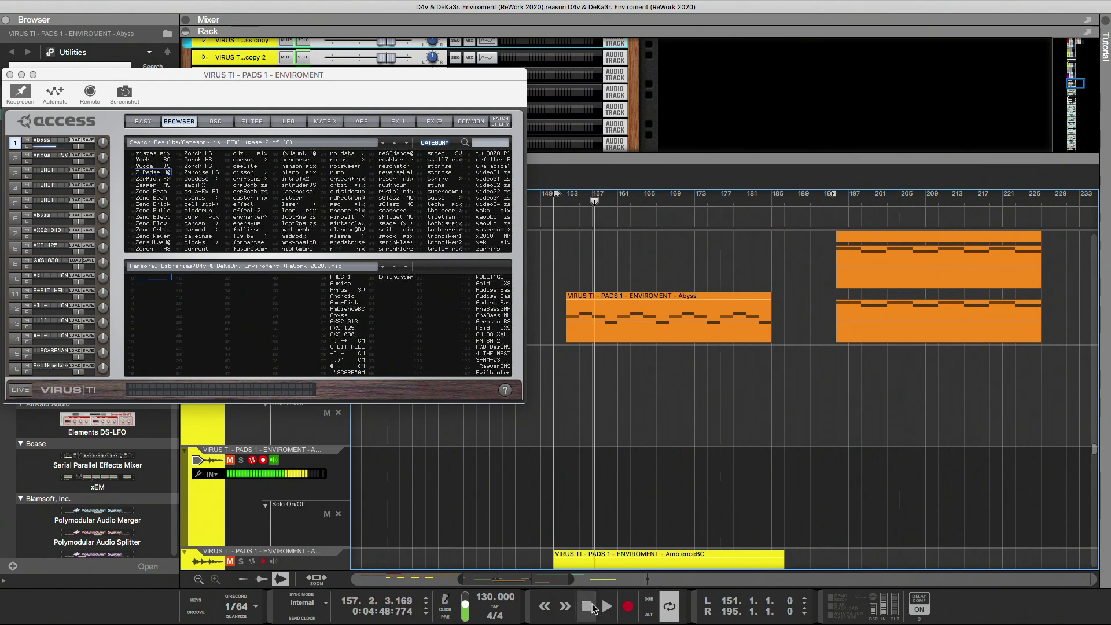
pyautogui.press('space')
# Step: Return the playhead to bar 151 and start recording the Abyss part onto its armed audio track
pyautogui.click(552, 204)
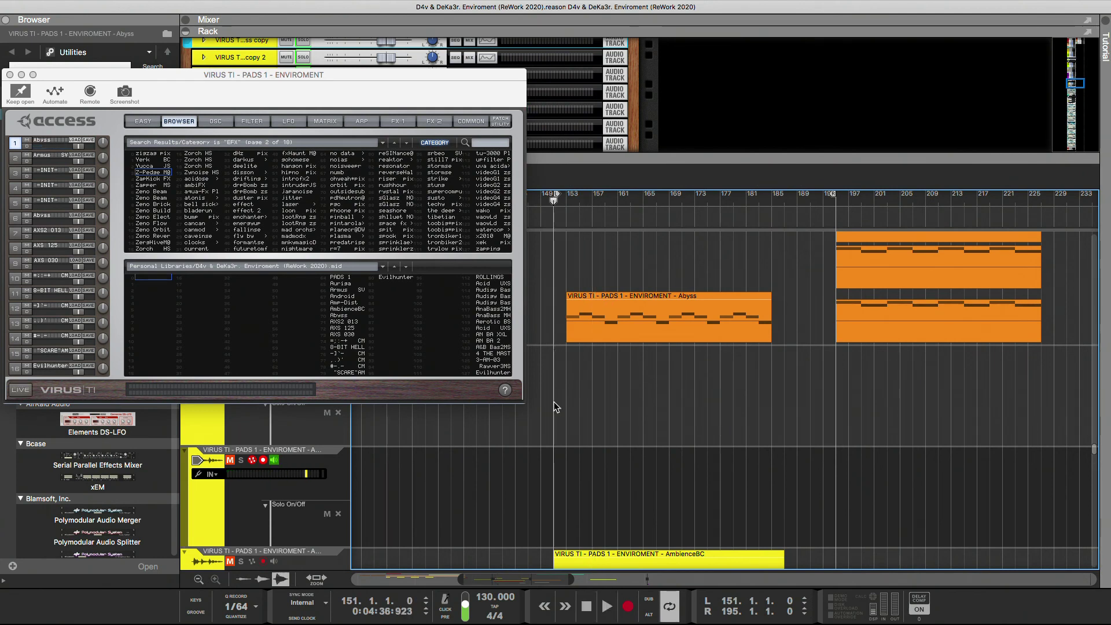
pyautogui.click(628, 606)
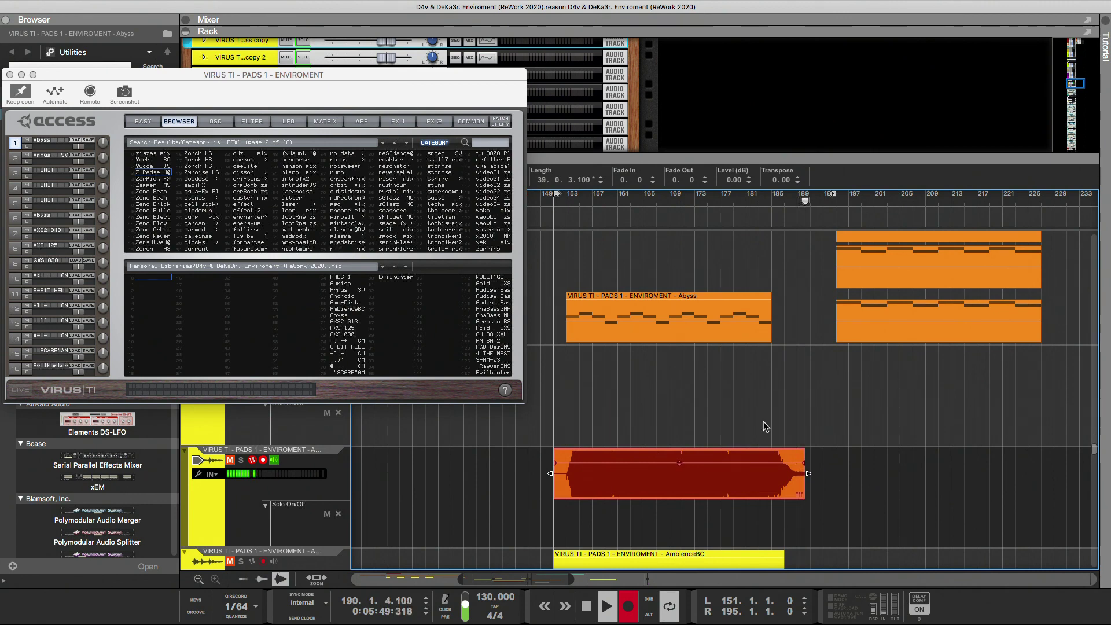
# Step: While recording, move the waiting MIDI clips four bars later to bar 199 and set the right locator to bar 197
pyautogui.scroll(8, 868, 458)
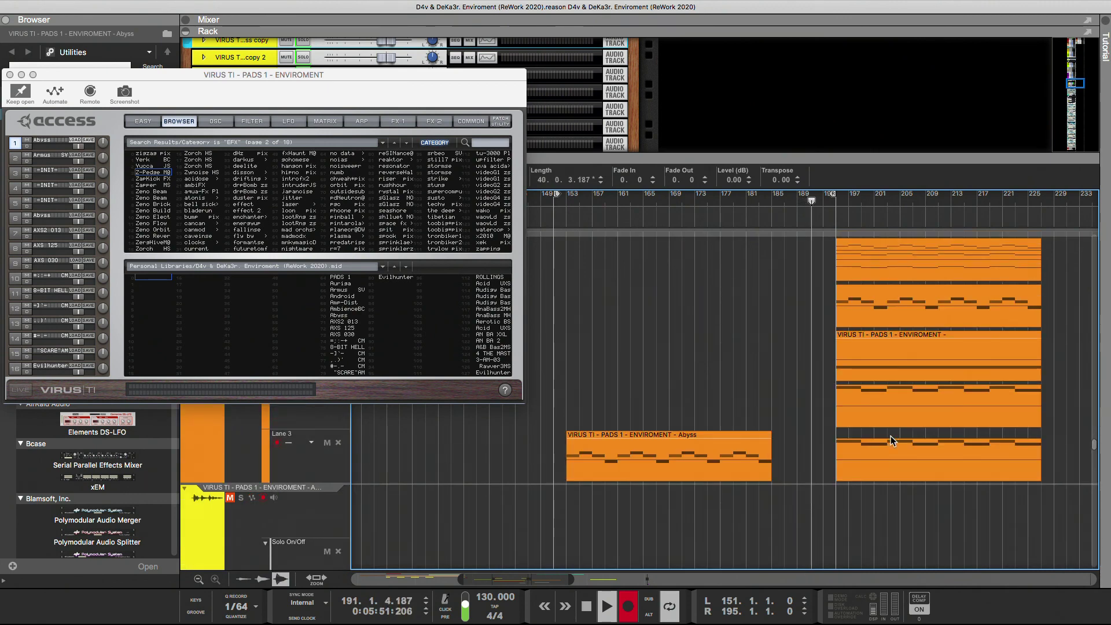
pyautogui.moveTo(1055, 337); pyautogui.dragTo(891, 531)
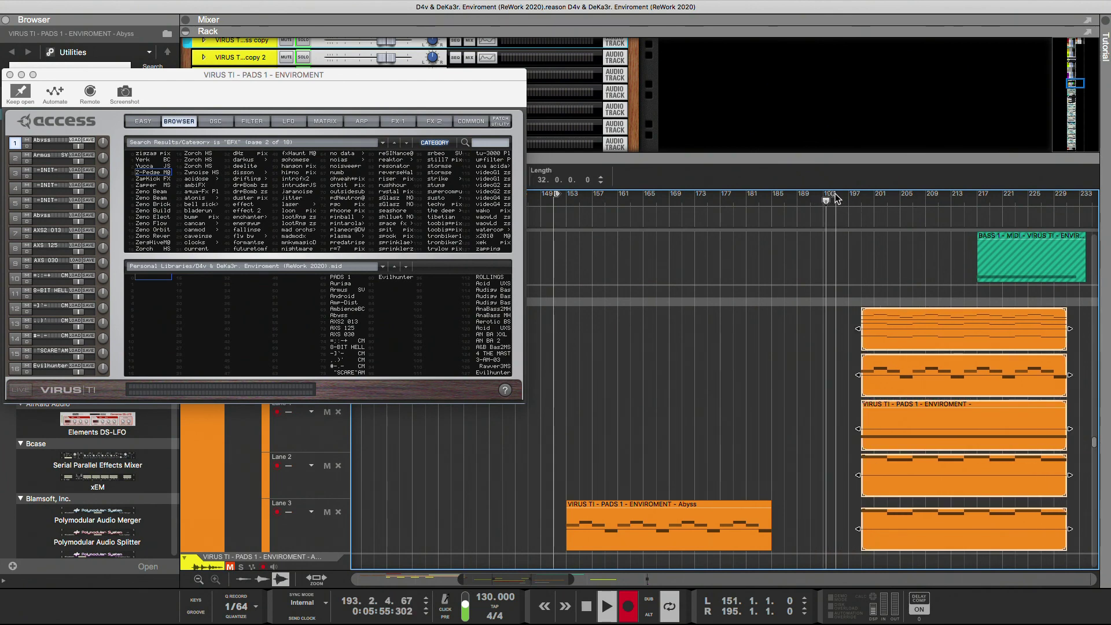
pyautogui.scroll(-8, 901, 456)
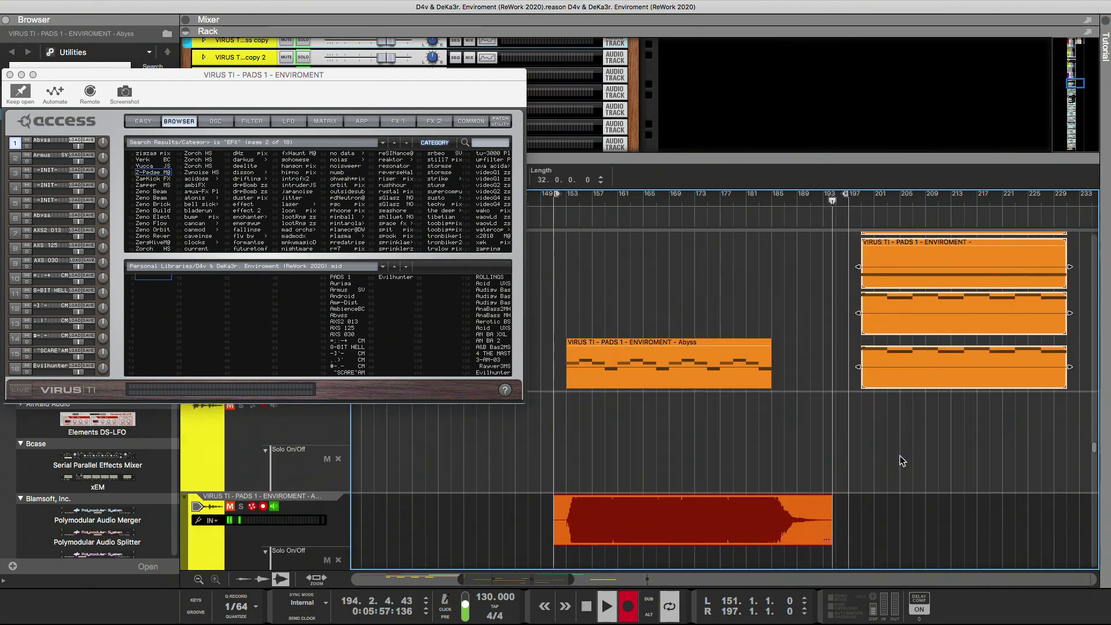
# Step: Stop the Abyss recording just before the right locator at bar 197, keeping the full decay tail
pyautogui.scroll(1, 901, 422)
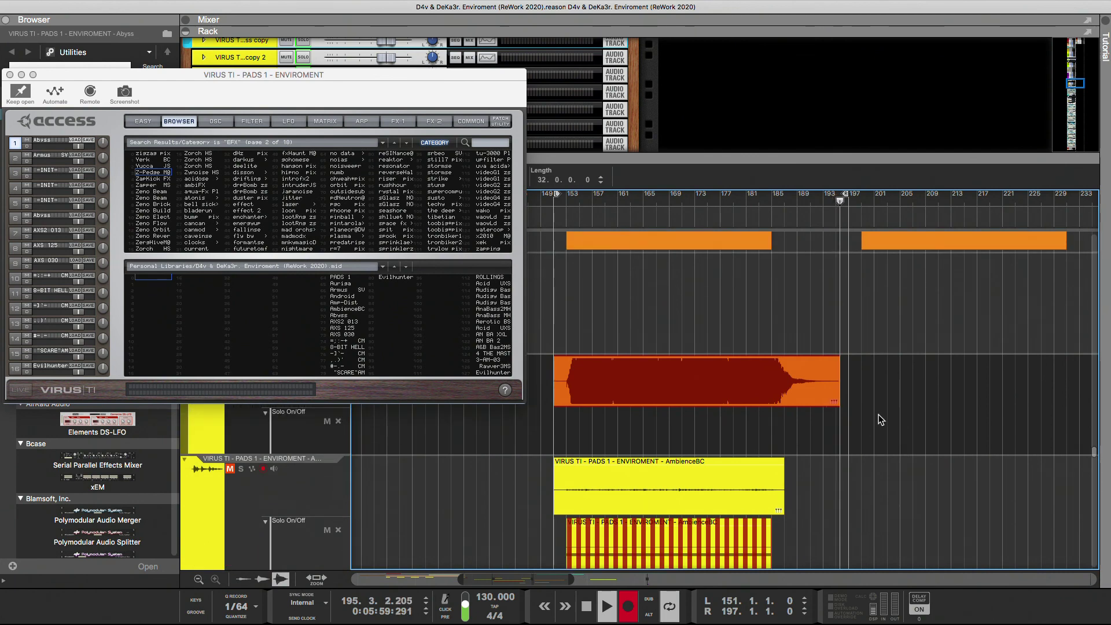
pyautogui.press('space')
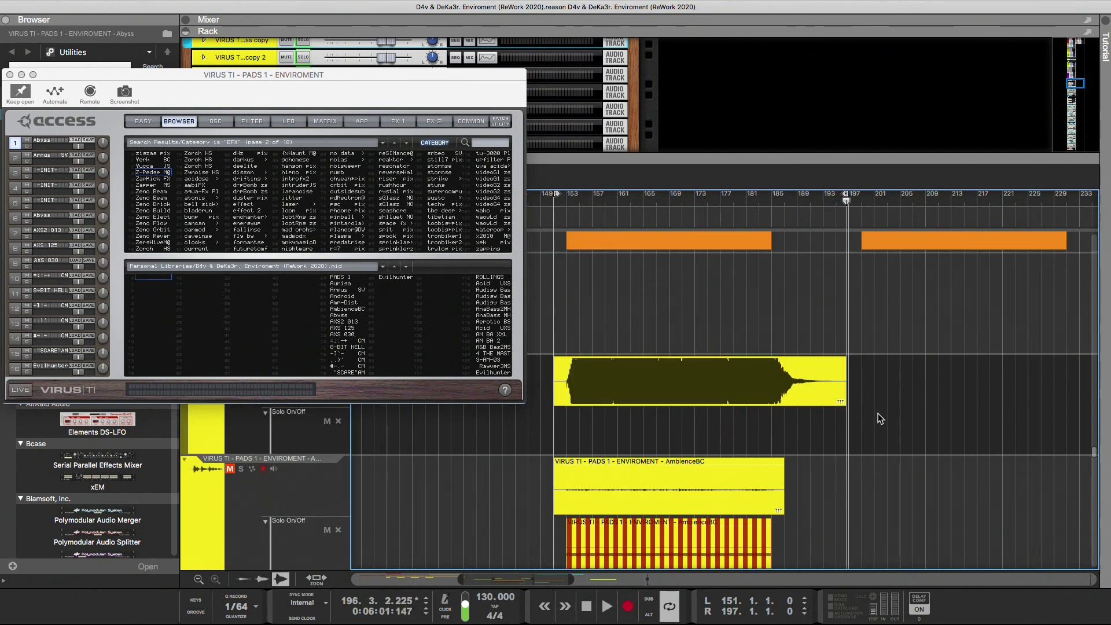